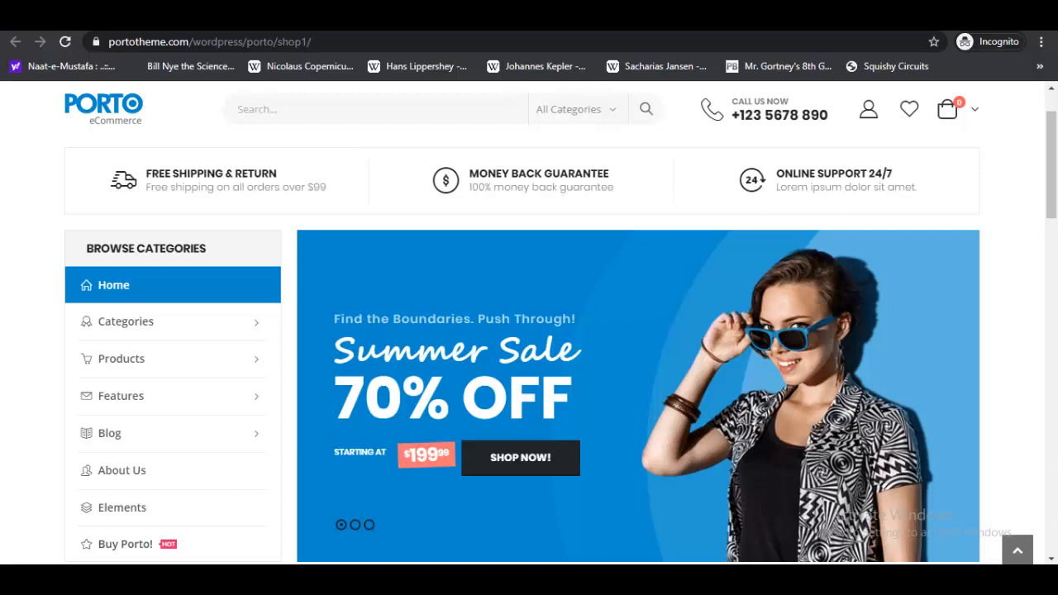
- Look through the Porto shop demo's homepage from the Summer Sale banner down to the top rated, best selling and latest products
{"action": "scroll", "coordinate": [995, 370], "scroll_direction": "down", "scroll_amount": 1}
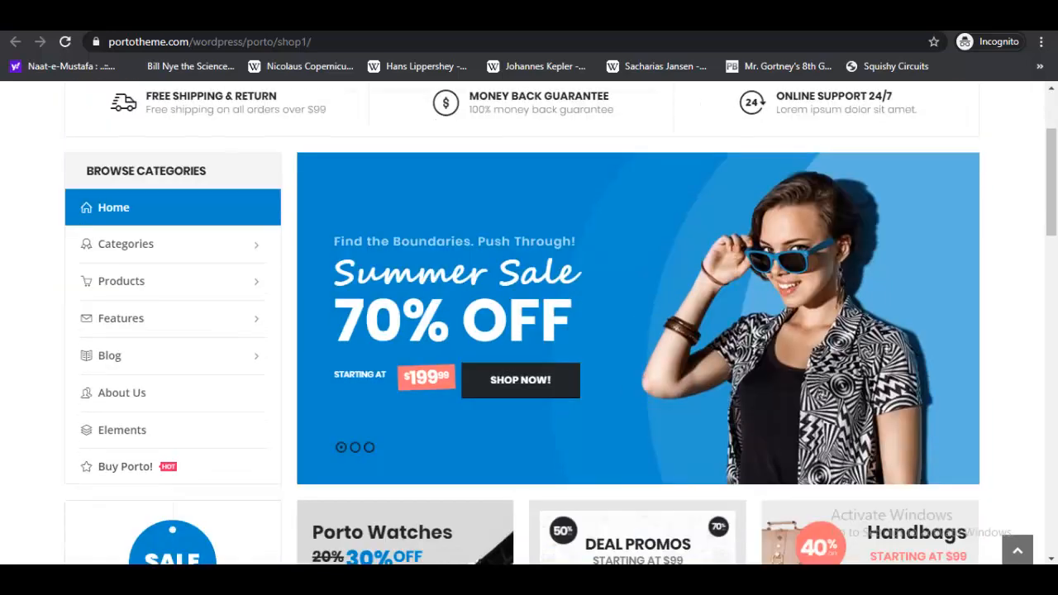
{"action": "scroll", "coordinate": [994, 370], "scroll_direction": "down", "scroll_amount": 1}
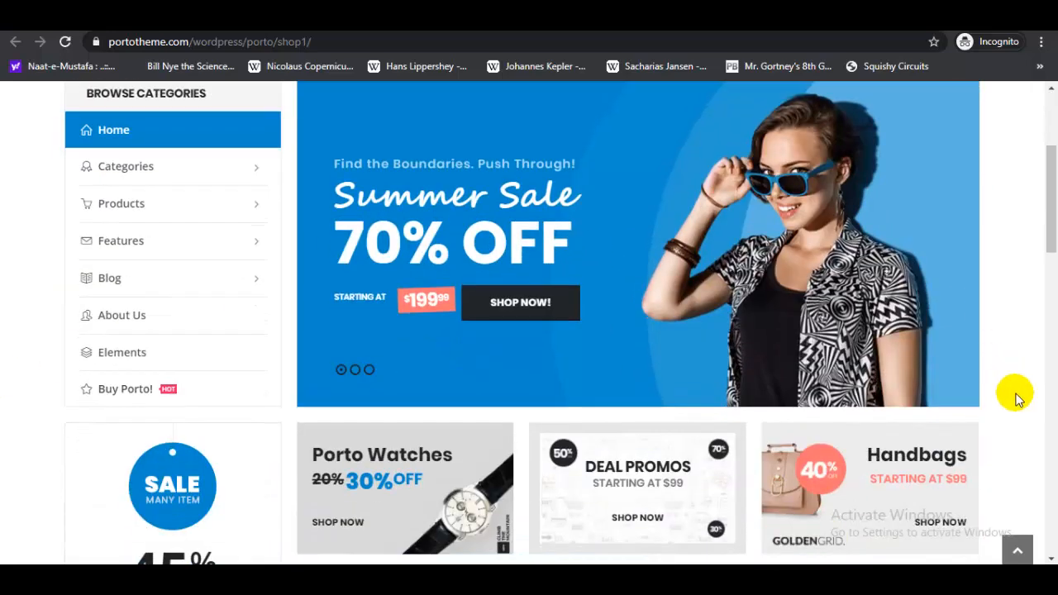
{"action": "scroll", "coordinate": [1016, 395], "scroll_direction": "down", "scroll_amount": 3}
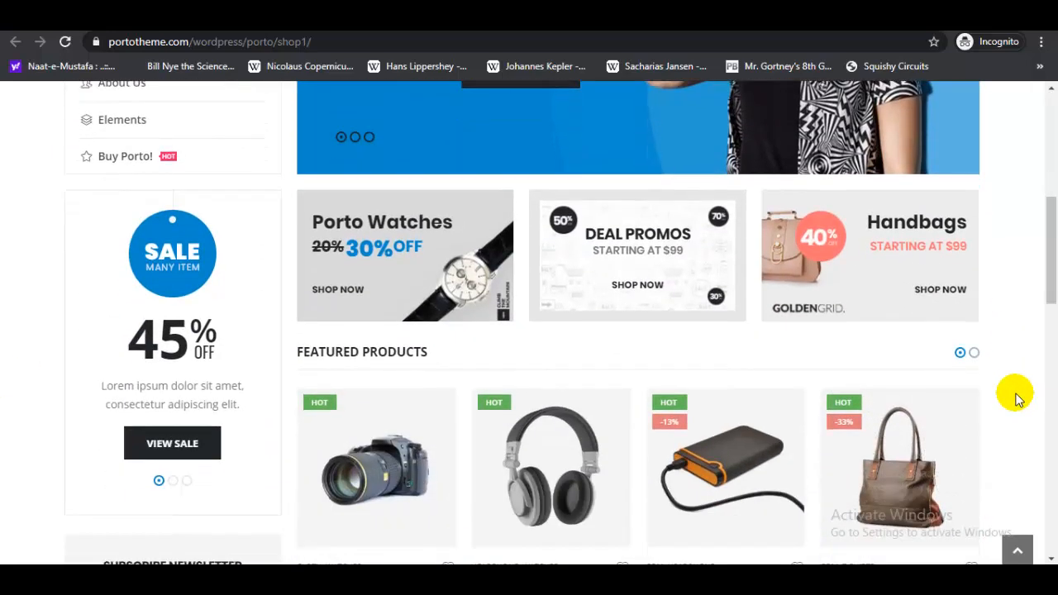
{"action": "scroll", "coordinate": [1017, 399], "scroll_direction": "down", "scroll_amount": 1}
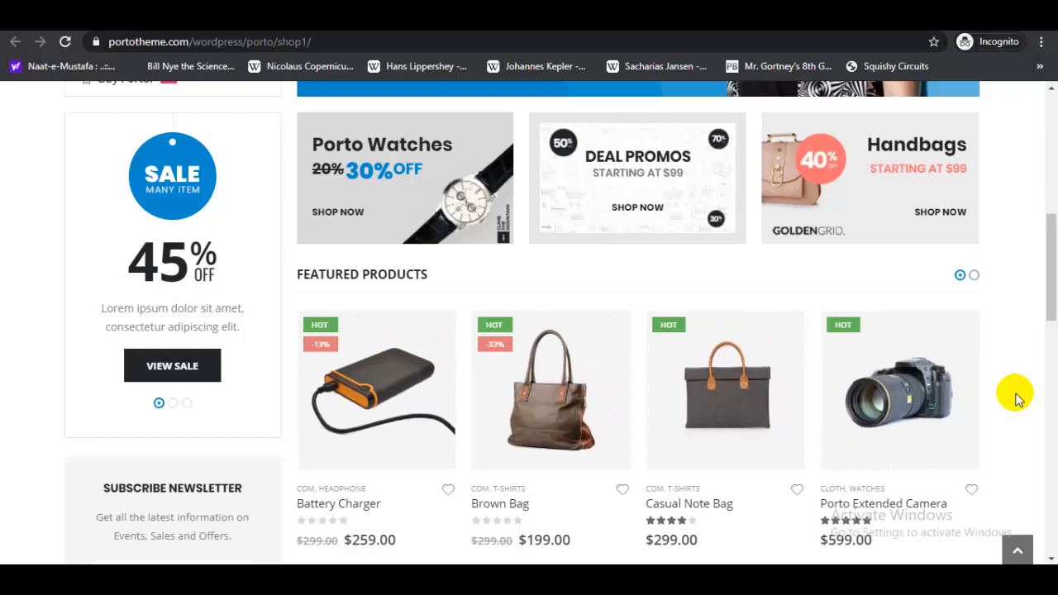
{"action": "scroll", "coordinate": [1017, 399], "scroll_direction": "down", "scroll_amount": 1}
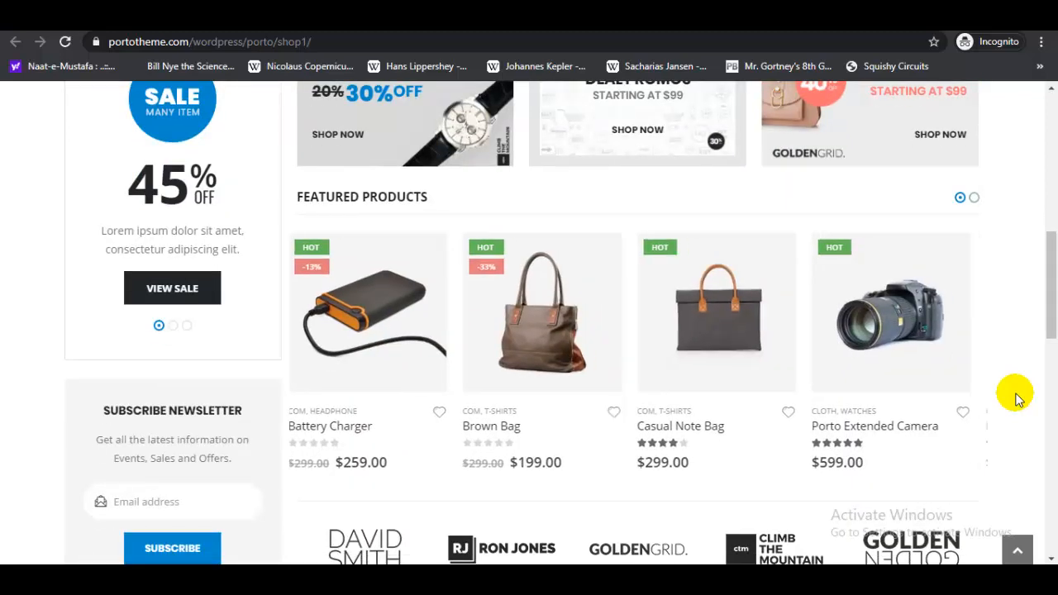
{"action": "scroll", "coordinate": [1017, 399], "scroll_direction": "down", "scroll_amount": 3}
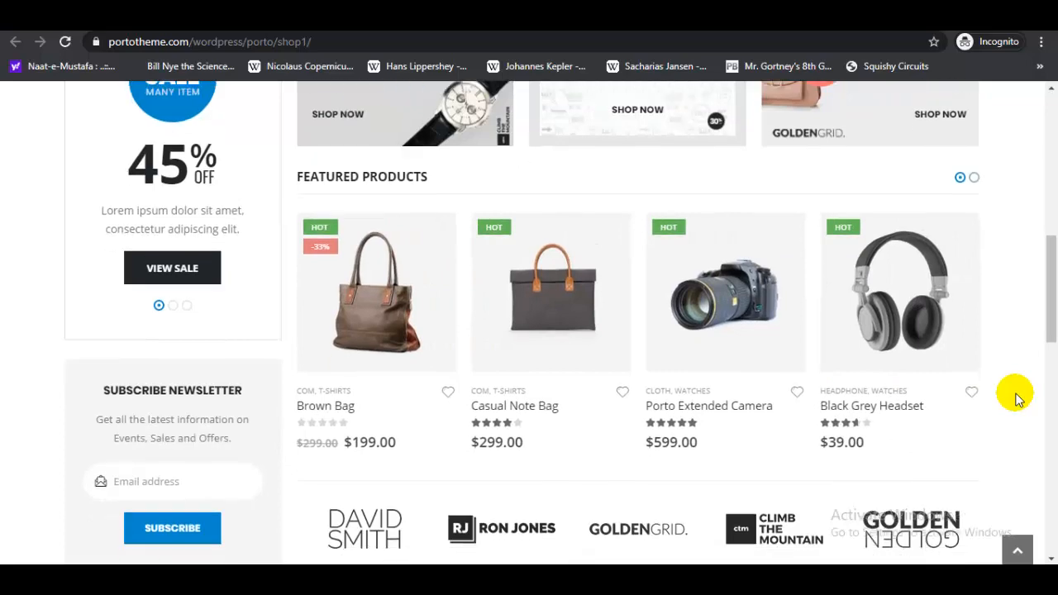
{"action": "scroll", "coordinate": [1017, 399], "scroll_direction": "down", "scroll_amount": 3}
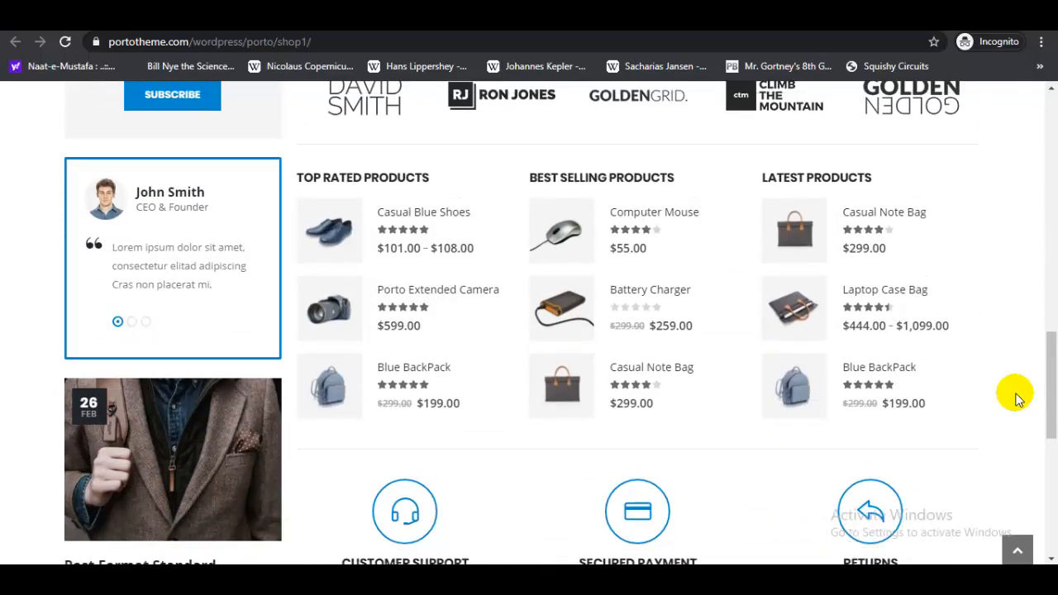
{"action": "scroll", "coordinate": [1017, 399], "scroll_direction": "up", "scroll_amount": 15}
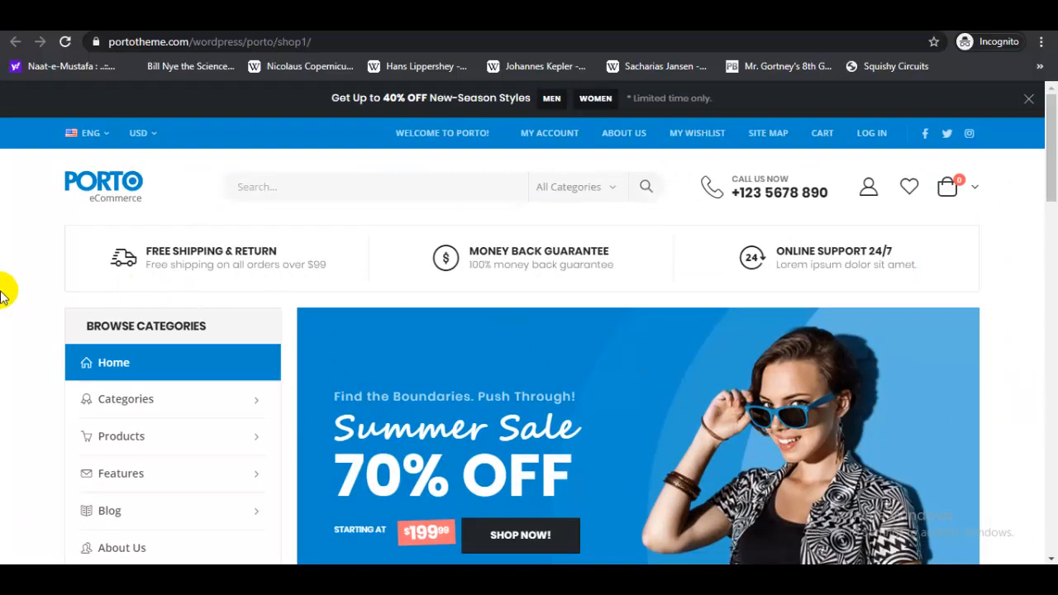
- Examine the full length of the shop demo homepage, including the customer support, secured payment and returns blocks and the footer
{"action": "scroll", "coordinate": [1025, 350], "scroll_direction": "down", "scroll_amount": 2}
{"action": "scroll", "coordinate": [19, 371], "scroll_direction": "down", "scroll_amount": 6}
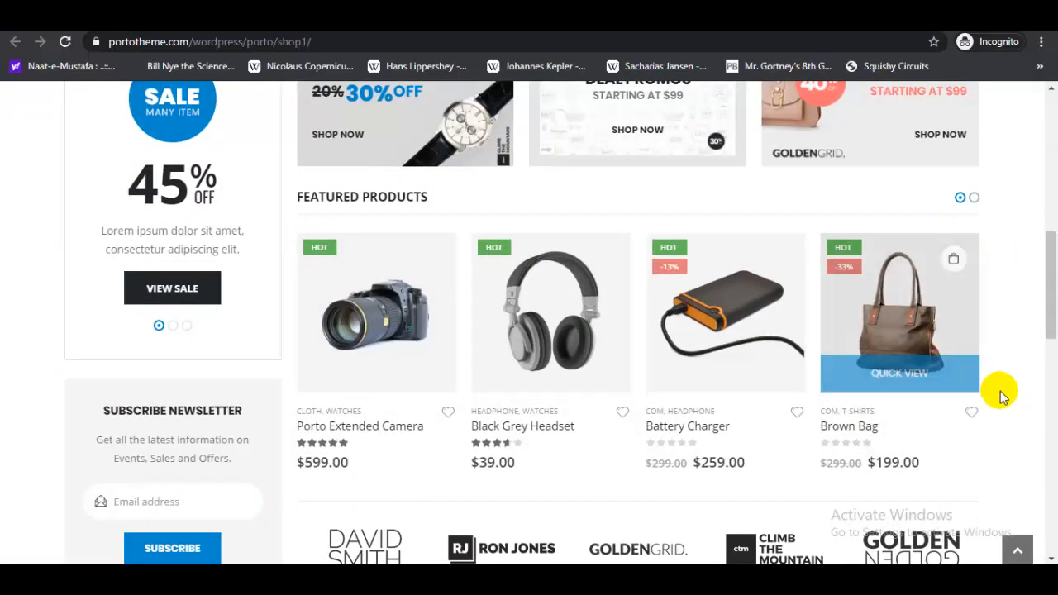
{"action": "scroll", "coordinate": [1004, 394], "scroll_direction": "down", "scroll_amount": 2}
{"action": "scroll", "coordinate": [1009, 392], "scroll_direction": "down", "scroll_amount": 2}
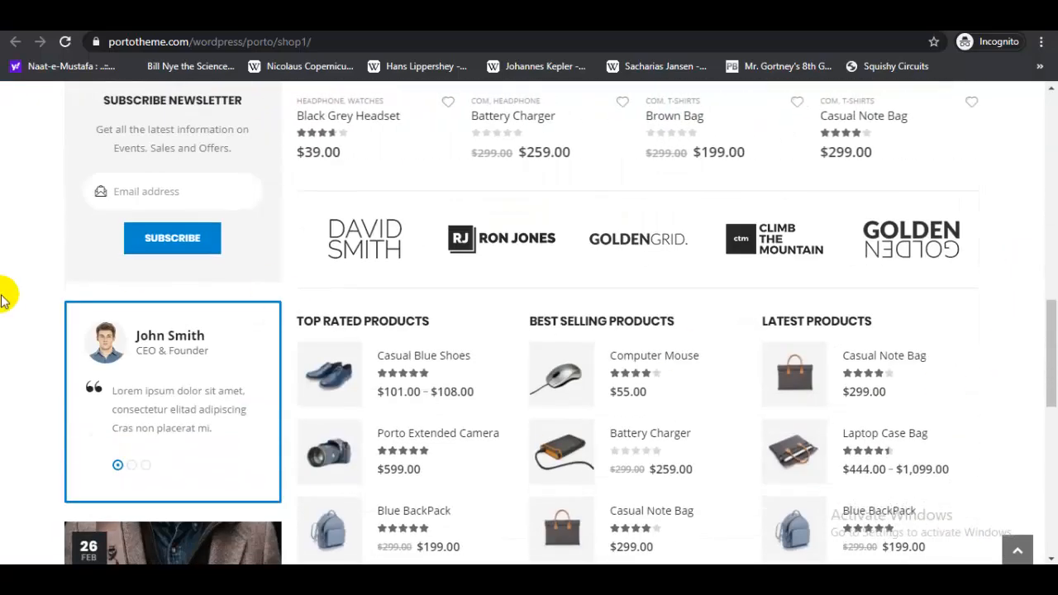
{"action": "scroll", "coordinate": [2, 296], "scroll_direction": "down", "scroll_amount": 3}
{"action": "scroll", "coordinate": [4, 298], "scroll_direction": "down", "scroll_amount": 2}
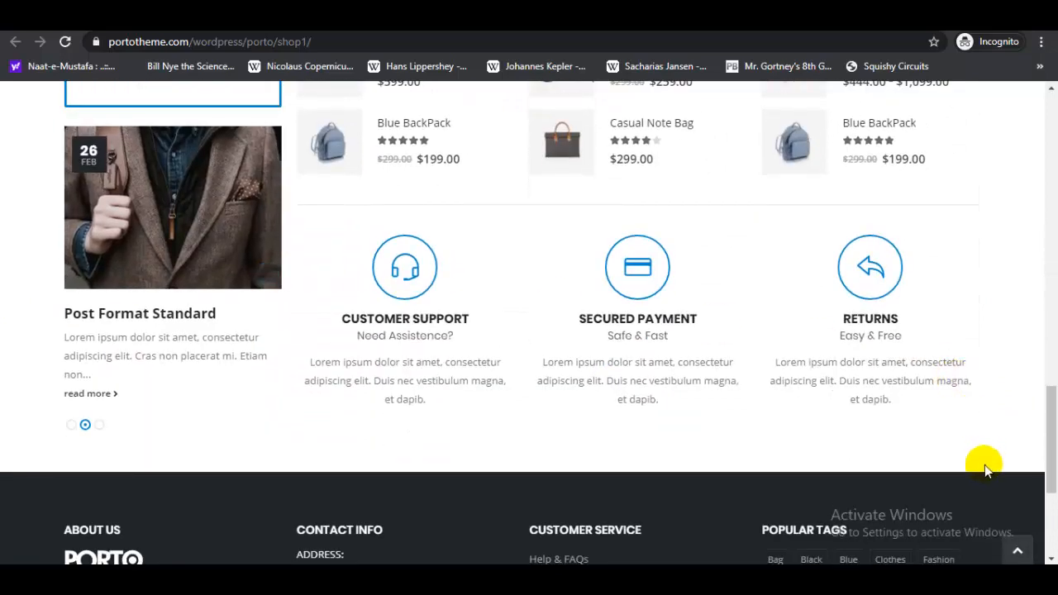
{"action": "scroll", "coordinate": [502, 416], "scroll_direction": "down", "scroll_amount": 2}
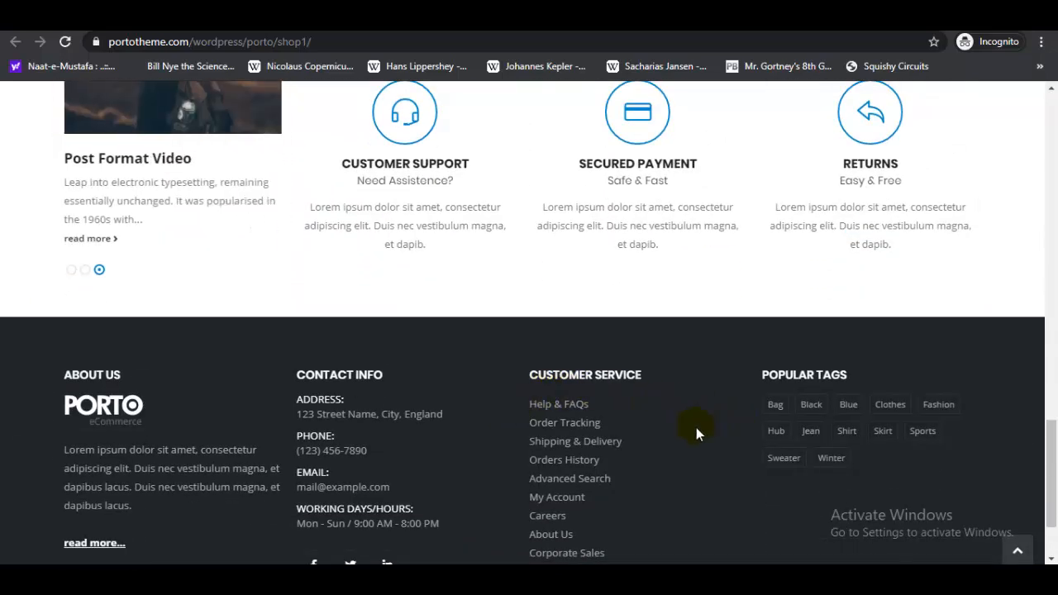
{"action": "scroll", "coordinate": [696, 428], "scroll_direction": "up", "scroll_amount": 3}
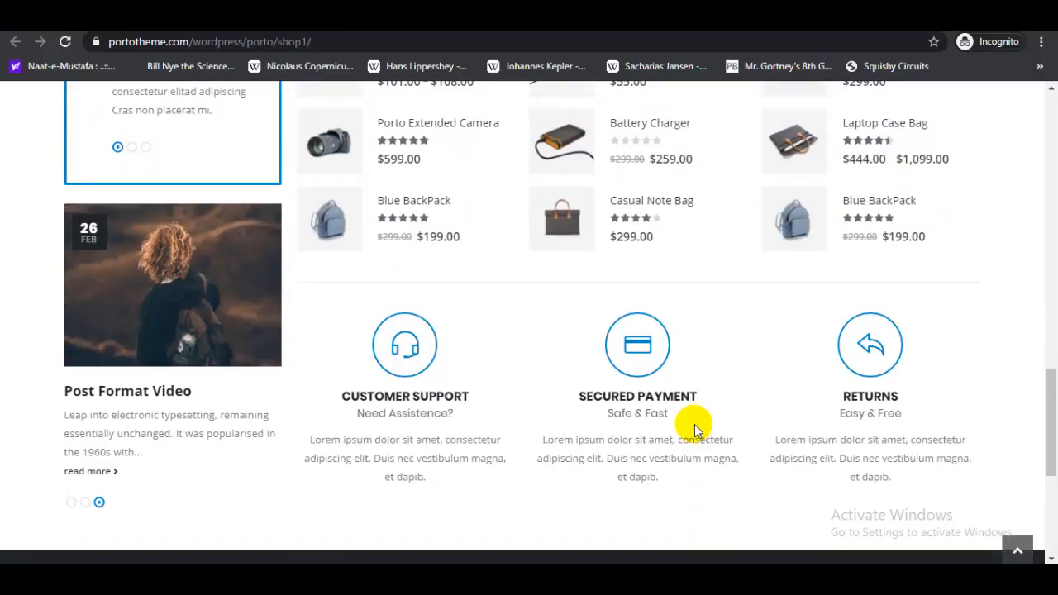
{"action": "scroll", "coordinate": [976, 386], "scroll_direction": "up", "scroll_amount": 15}
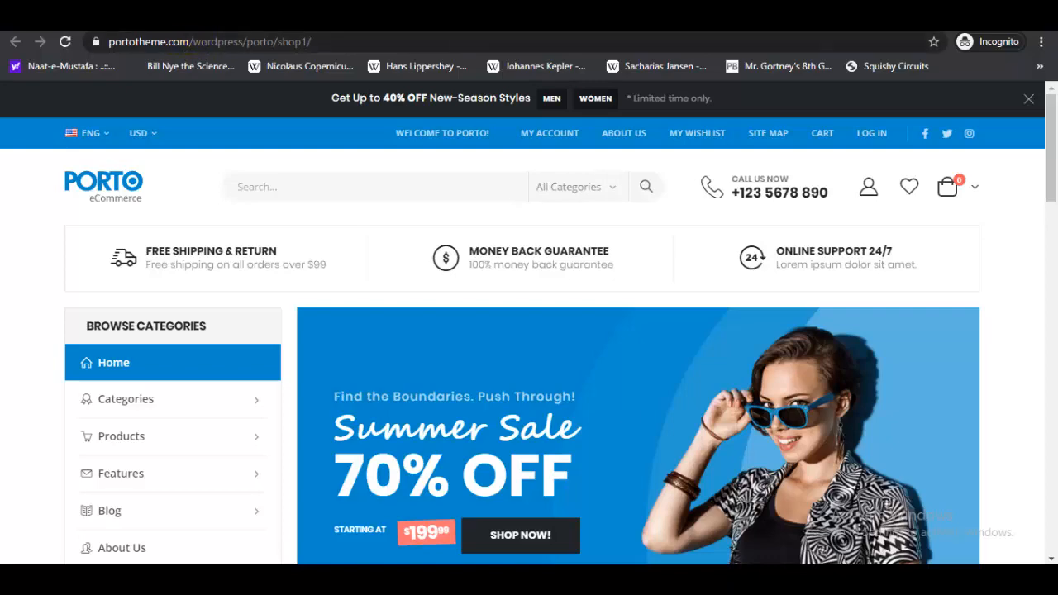
- Review the shop demo's promotional banners, featured products and product lists once more
{"action": "scroll", "coordinate": [1031, 359], "scroll_direction": "down", "scroll_amount": 4}
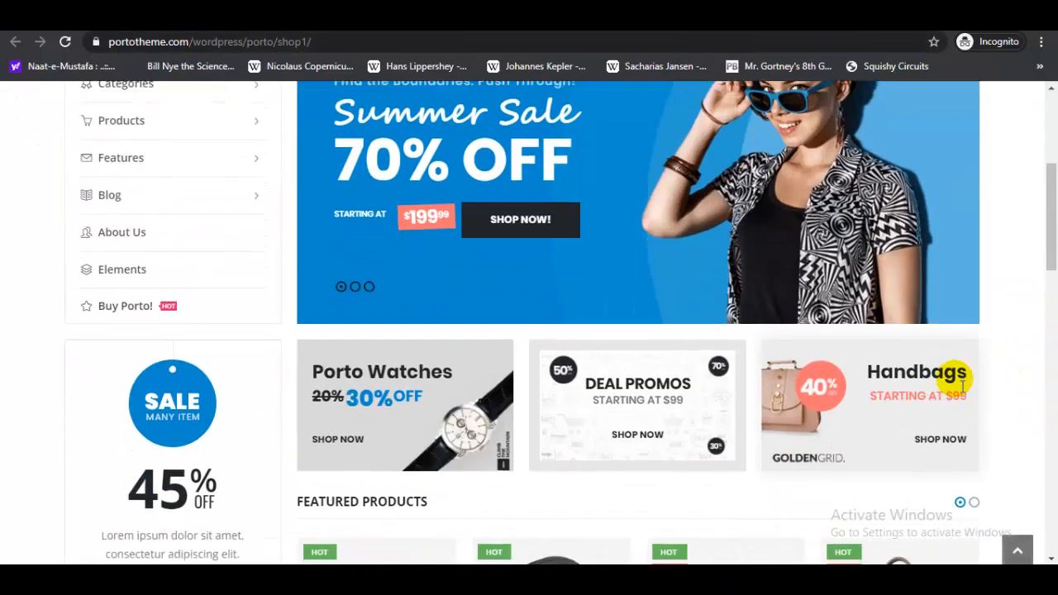
{"action": "scroll", "coordinate": [963, 385], "scroll_direction": "down", "scroll_amount": 4}
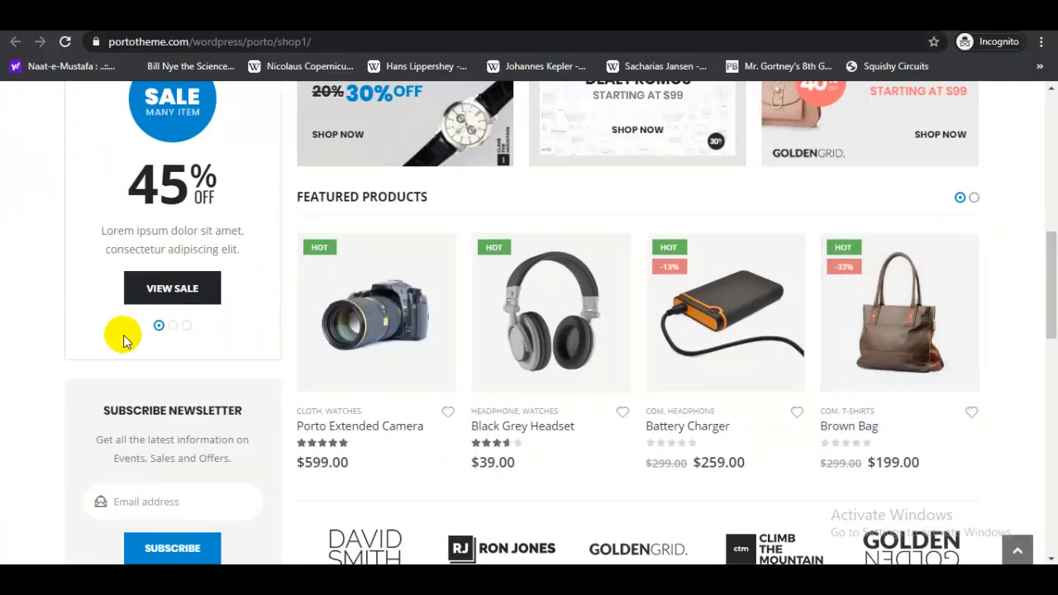
{"action": "scroll", "coordinate": [940, 395], "scroll_direction": "down", "scroll_amount": 5}
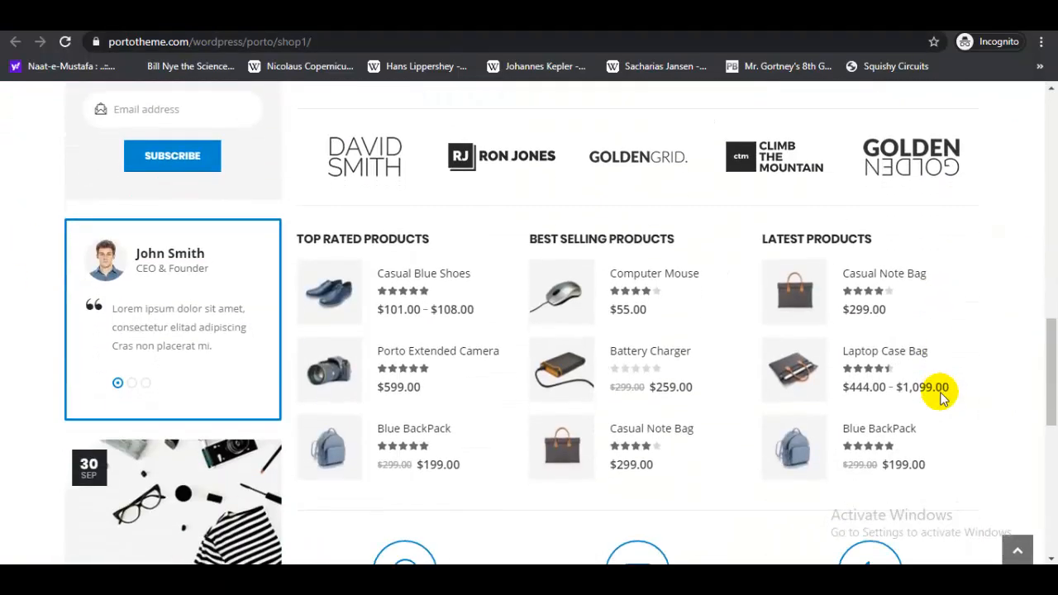
{"action": "scroll", "coordinate": [940, 394], "scroll_direction": "down", "scroll_amount": 4}
{"action": "scroll", "coordinate": [940, 394], "scroll_direction": "up", "scroll_amount": 9}
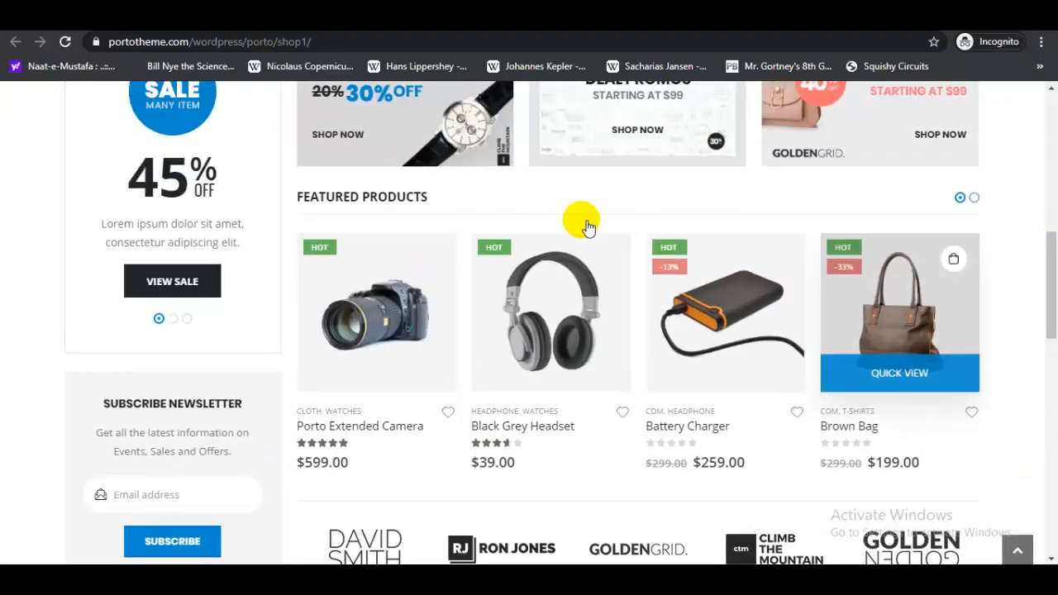
- Switch to the ThemeForest page of the Porto theme and examine its title, regular license price and purchase options
{"action": "left_click", "coordinate": [252, 16]}
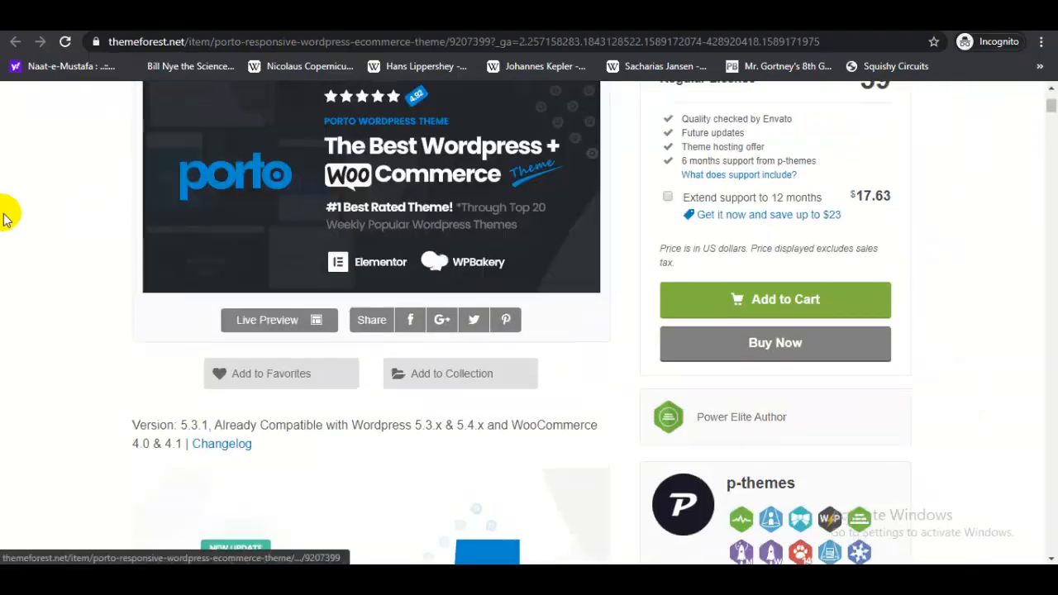
{"action": "scroll", "coordinate": [6, 217], "scroll_direction": "up", "scroll_amount": 4}
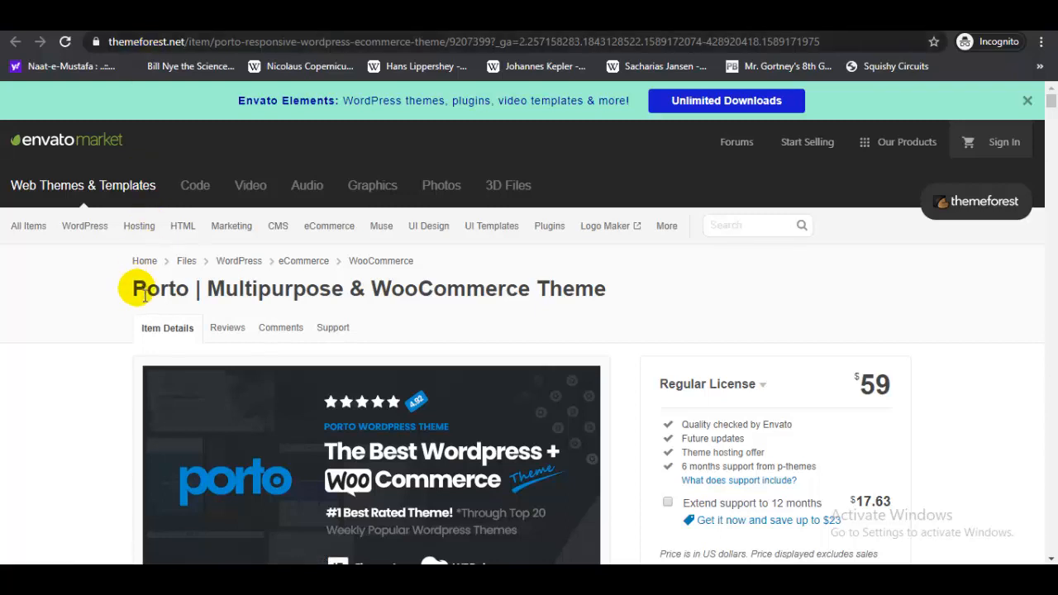
{"action": "scroll", "coordinate": [132, 285], "scroll_direction": "down", "scroll_amount": 2}
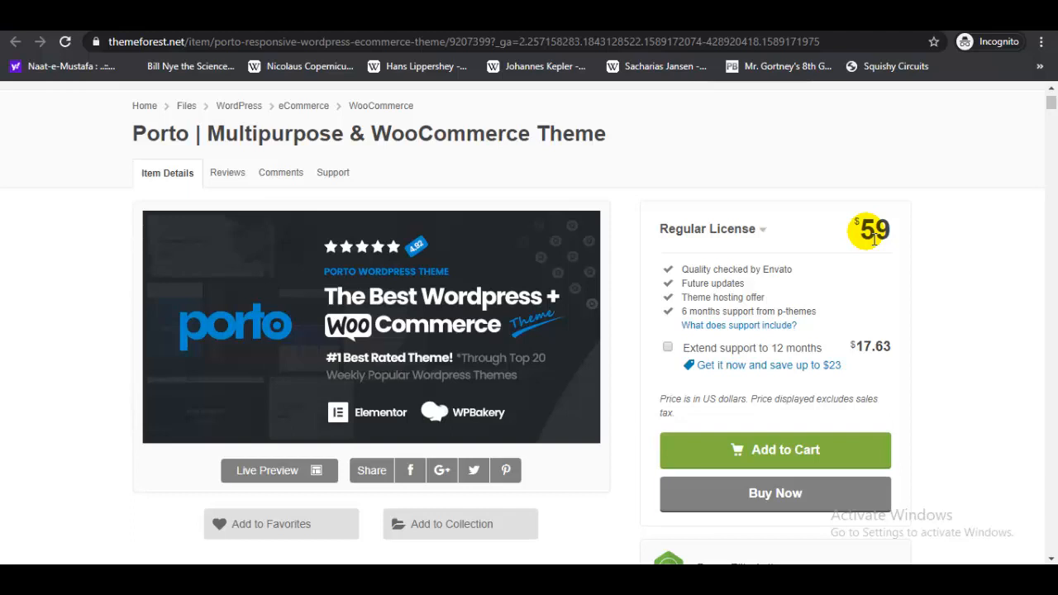
{"action": "scroll", "coordinate": [869, 237], "scroll_direction": "down", "scroll_amount": 1}
{"action": "scroll", "coordinate": [868, 237], "scroll_direction": "down", "scroll_amount": 1}
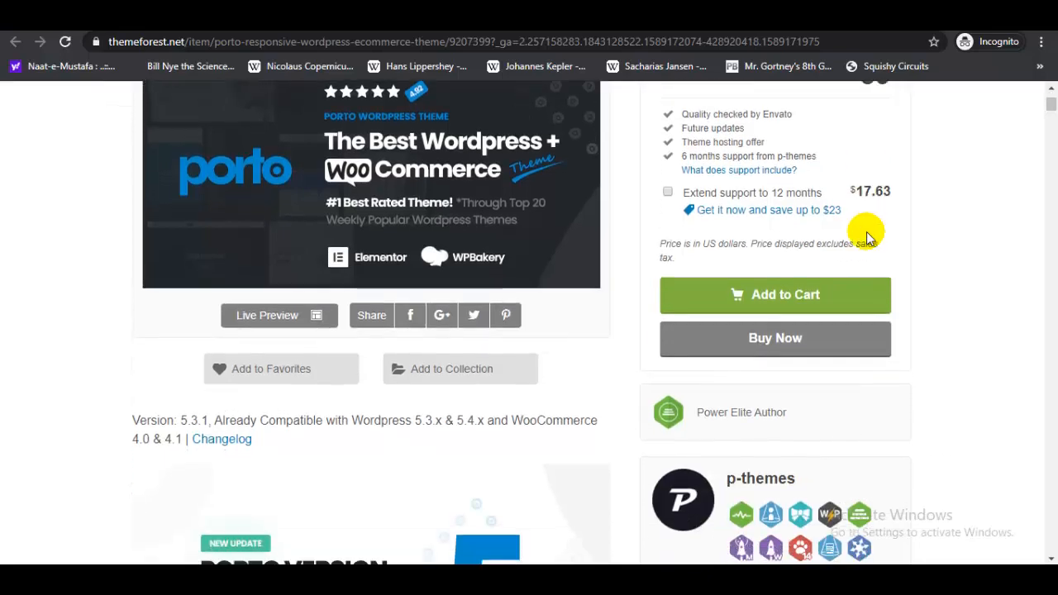
{"action": "left_click", "coordinate": [370, 165]}
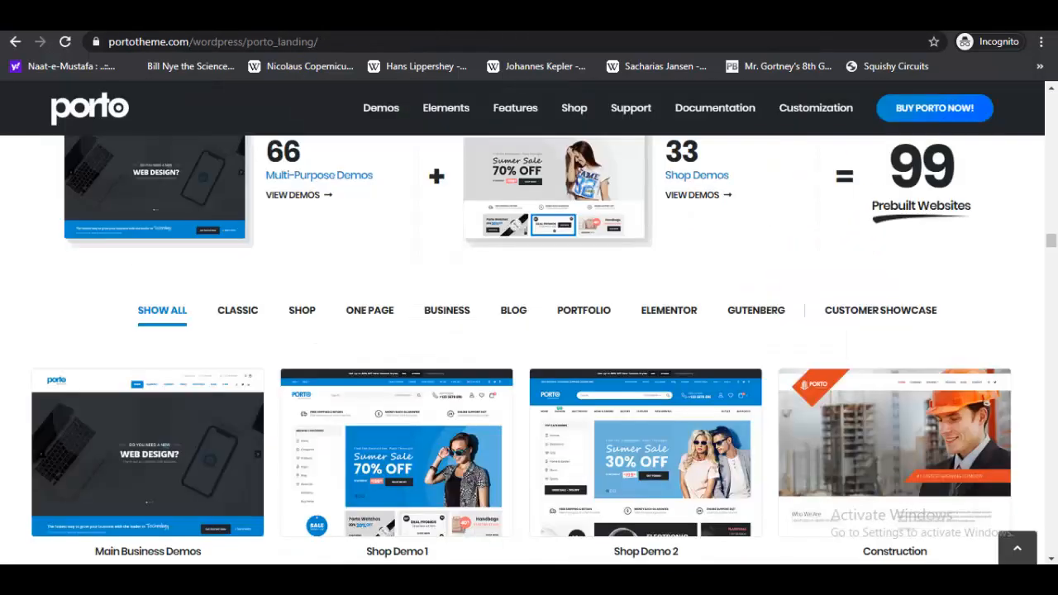
{"action": "key", "text": "ctrl+w"}
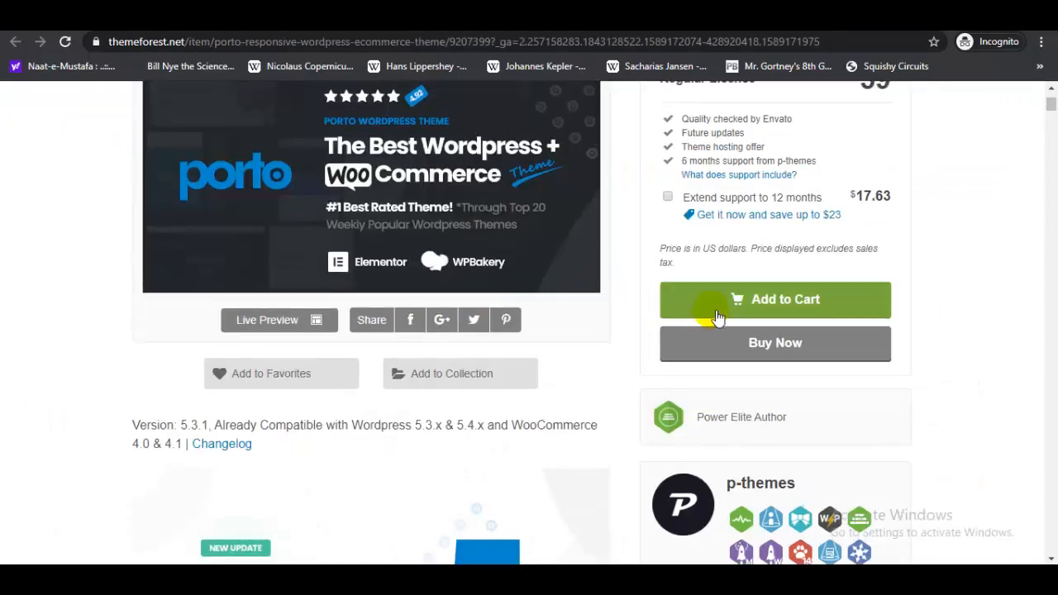
{"action": "scroll", "coordinate": [780, 297], "scroll_direction": "up", "scroll_amount": 4}
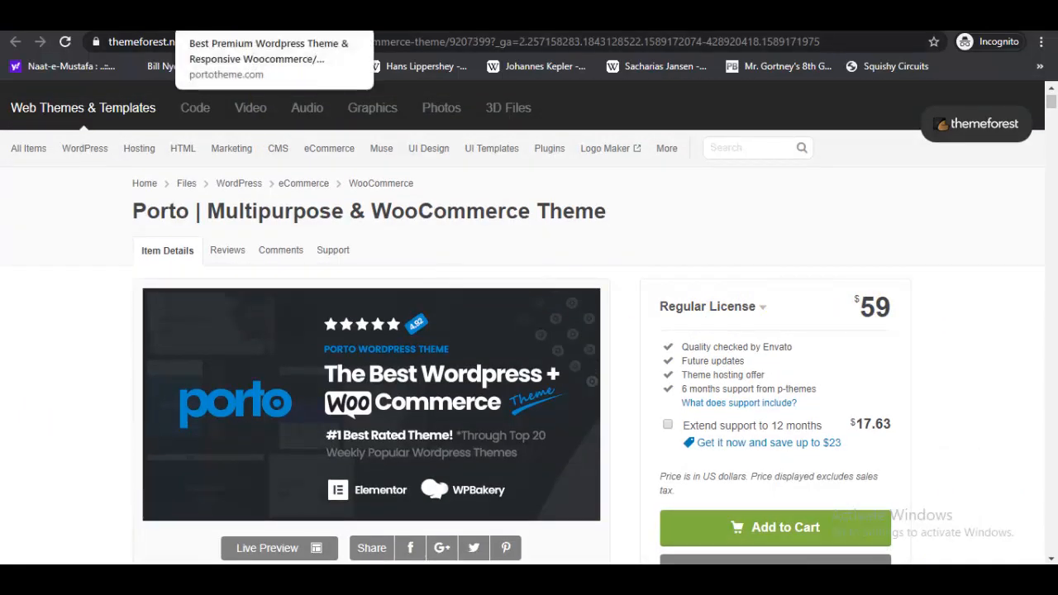
- Switch to the Porto landing page and find the gallery of prebuilt demo websites
{"action": "left_click", "coordinate": [236, 18]}
{"action": "scroll", "coordinate": [222, 209], "scroll_direction": "up", "scroll_amount": 7}
{"action": "scroll", "coordinate": [222, 210], "scroll_direction": "up", "scroll_amount": 6}
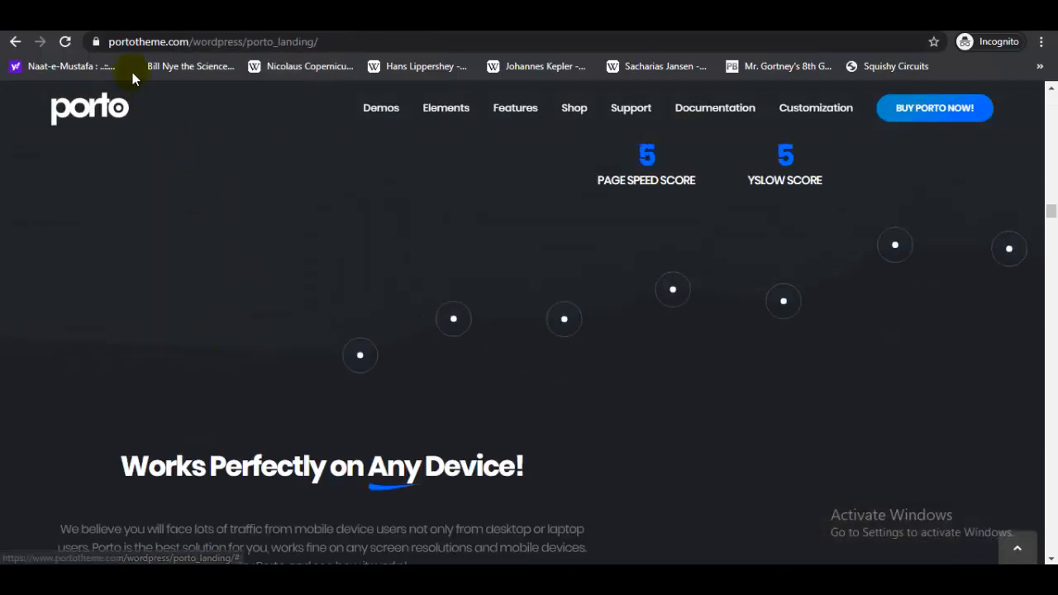
{"action": "left_click", "coordinate": [106, 18]}
{"action": "left_click", "coordinate": [236, 18]}
{"action": "scroll", "coordinate": [243, 232], "scroll_direction": "down", "scroll_amount": 12}
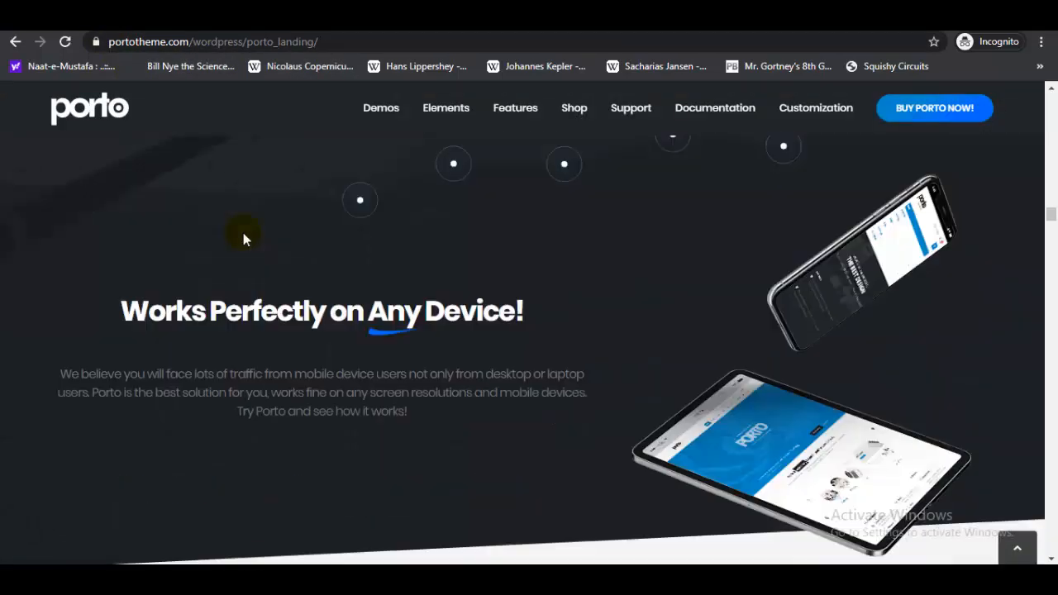
{"action": "scroll", "coordinate": [244, 238], "scroll_direction": "down", "scroll_amount": 5}
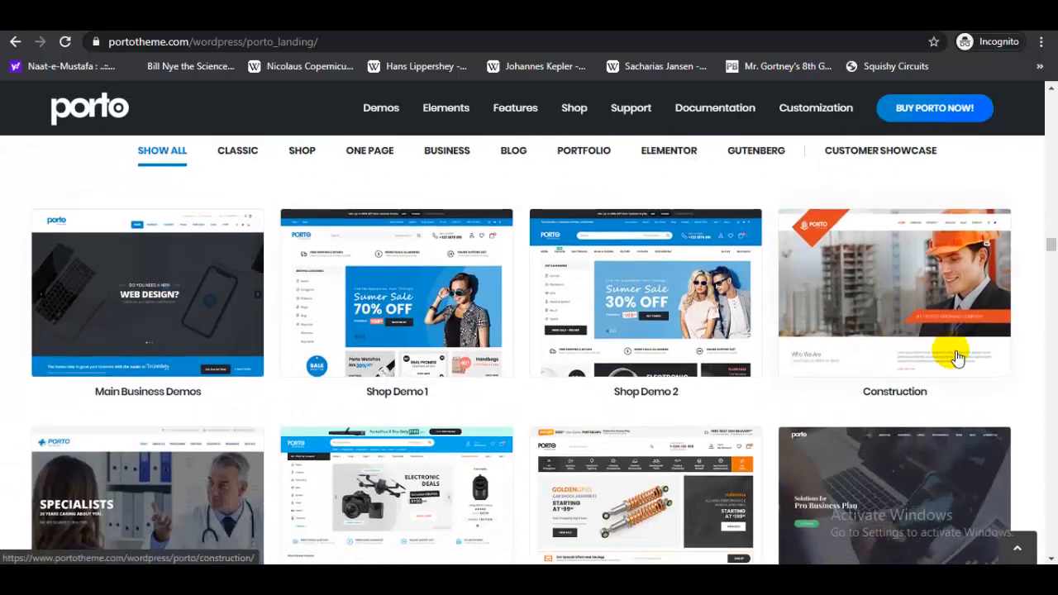
- Browse the prebuilt demos in the gallery, from Main Business Demos and Medical down to Coffee Shop and Shop Demo 3
{"action": "scroll", "coordinate": [910, 372], "scroll_direction": "down", "scroll_amount": 2}
{"action": "scroll", "coordinate": [100, 345], "scroll_direction": "down", "scroll_amount": 3}
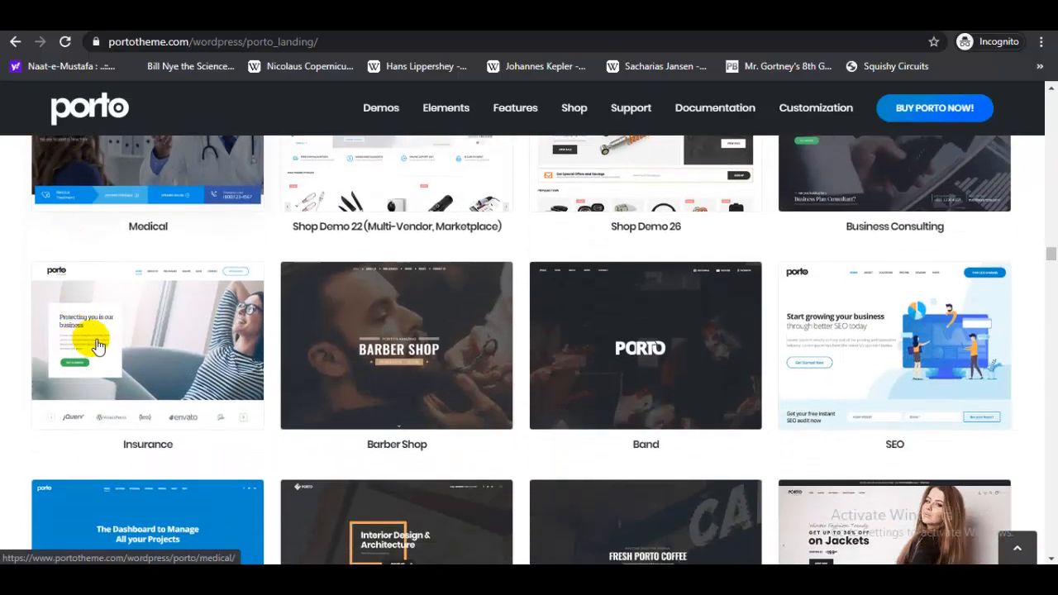
{"action": "scroll", "coordinate": [992, 420], "scroll_direction": "down", "scroll_amount": 1}
{"action": "scroll", "coordinate": [994, 421], "scroll_direction": "down", "scroll_amount": 1}
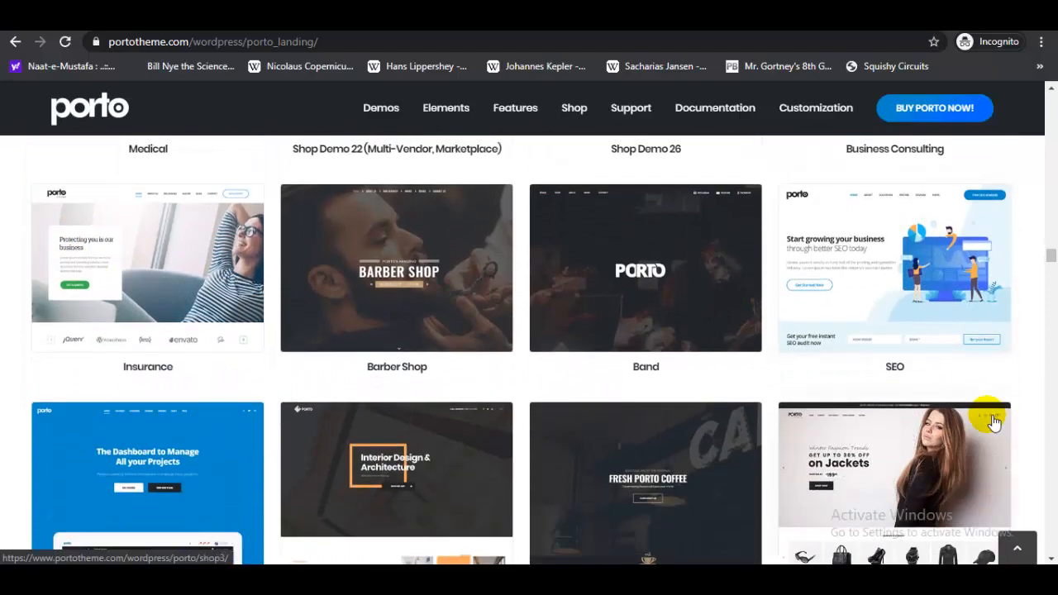
{"action": "scroll", "coordinate": [988, 414], "scroll_direction": "up", "scroll_amount": 3}
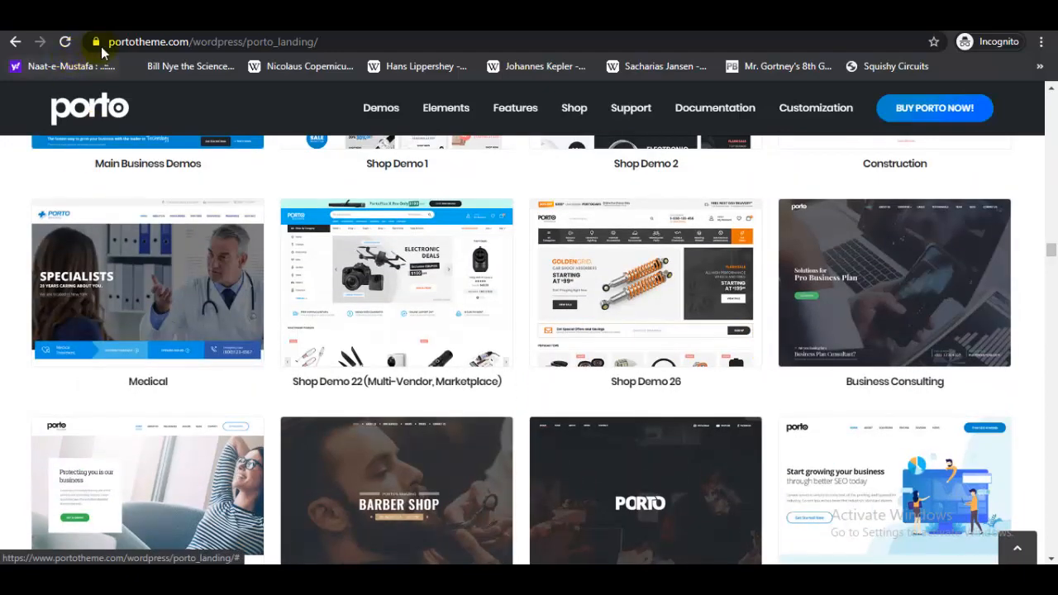
{"action": "scroll", "coordinate": [309, 347], "scroll_direction": "up", "scroll_amount": 4}
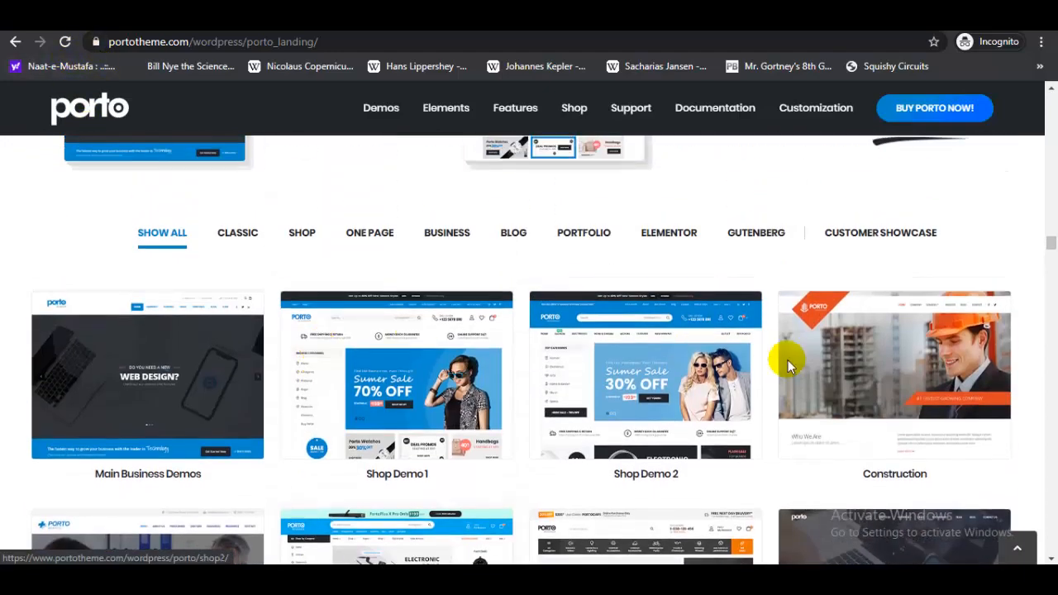
{"action": "scroll", "coordinate": [790, 367], "scroll_direction": "down", "scroll_amount": 3}
{"action": "scroll", "coordinate": [879, 347], "scroll_direction": "down", "scroll_amount": 2}
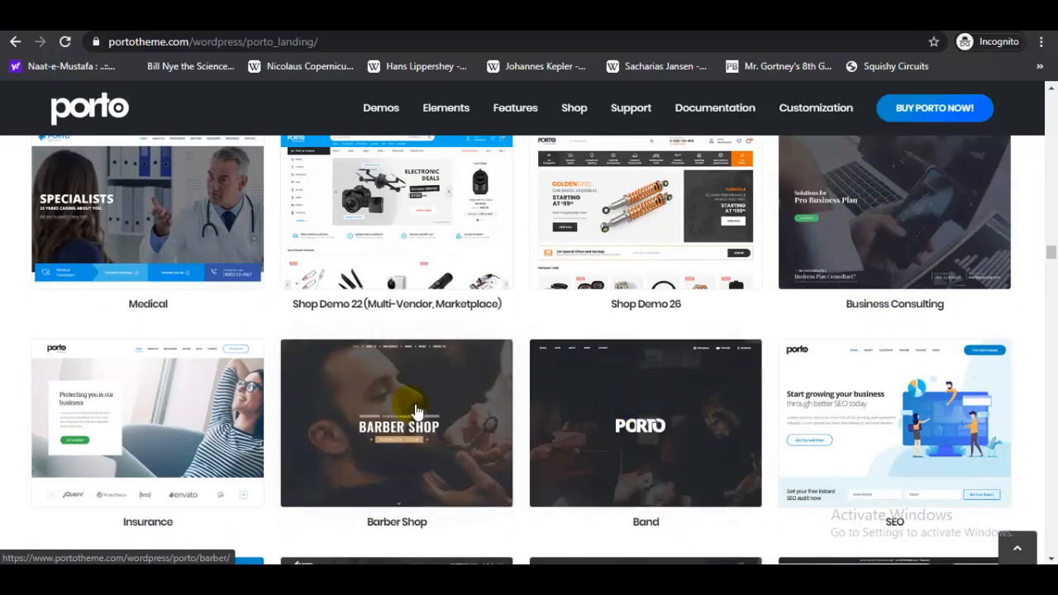
{"action": "scroll", "coordinate": [416, 409], "scroll_direction": "down", "scroll_amount": 4}
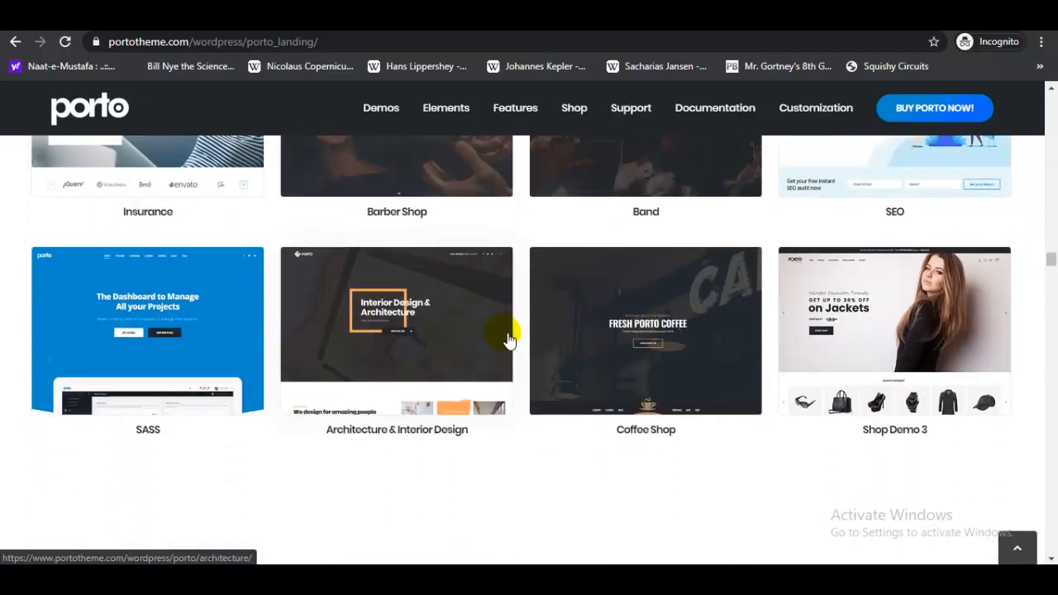
{"action": "scroll", "coordinate": [510, 339], "scroll_direction": "up", "scroll_amount": 3}
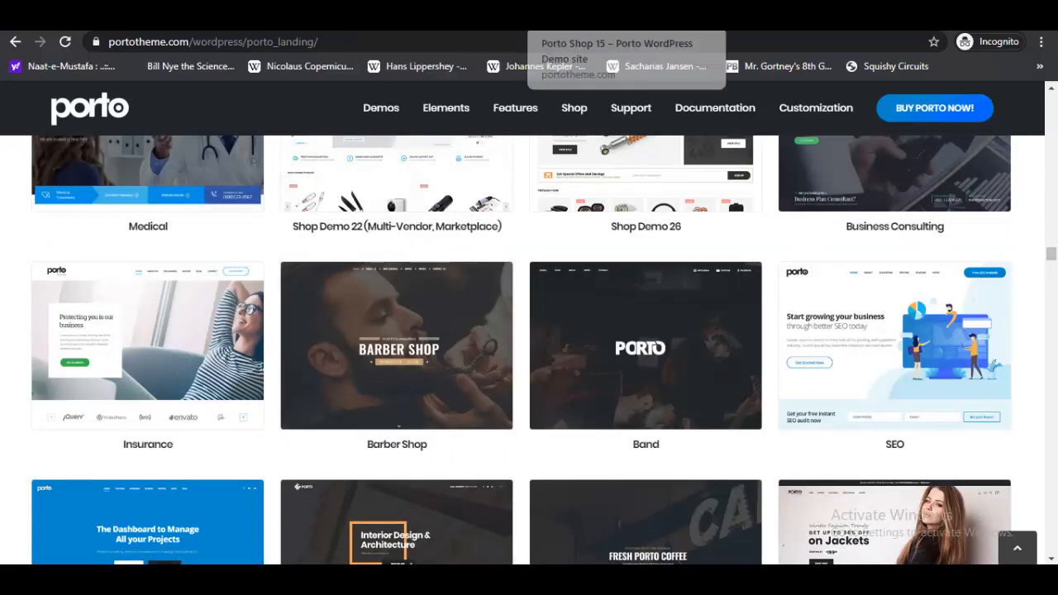
- Switch to the Porto Shop 15 demo and look over its homepage banner, service highlights and recent products
{"action": "left_click", "coordinate": [546, 16]}
{"action": "scroll", "coordinate": [423, 261], "scroll_direction": "up", "scroll_amount": 1}
{"action": "scroll", "coordinate": [422, 260], "scroll_direction": "up", "scroll_amount": 10}
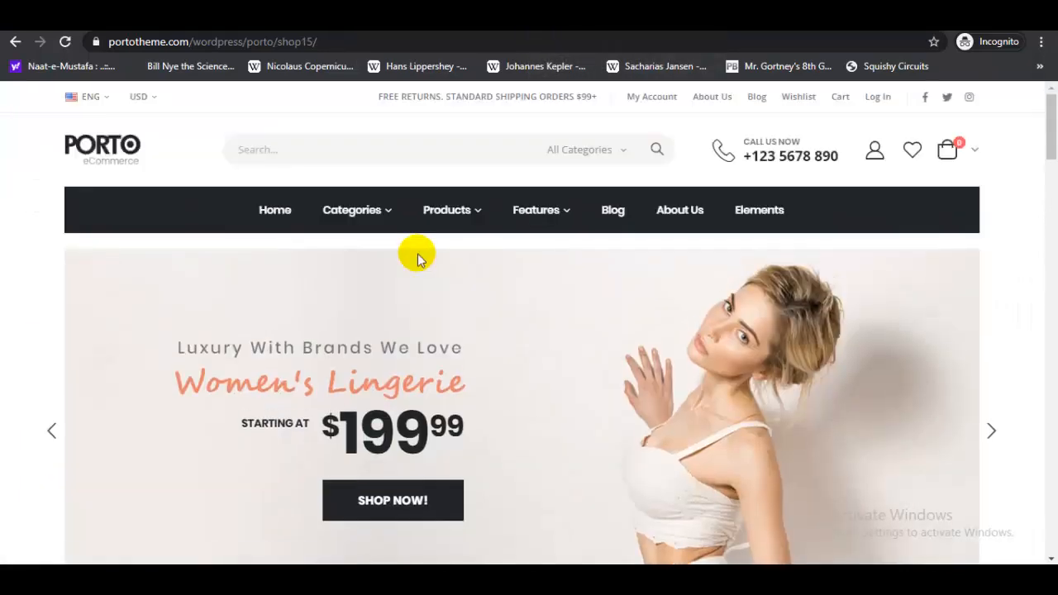
{"action": "scroll", "coordinate": [418, 259], "scroll_direction": "down", "scroll_amount": 10}
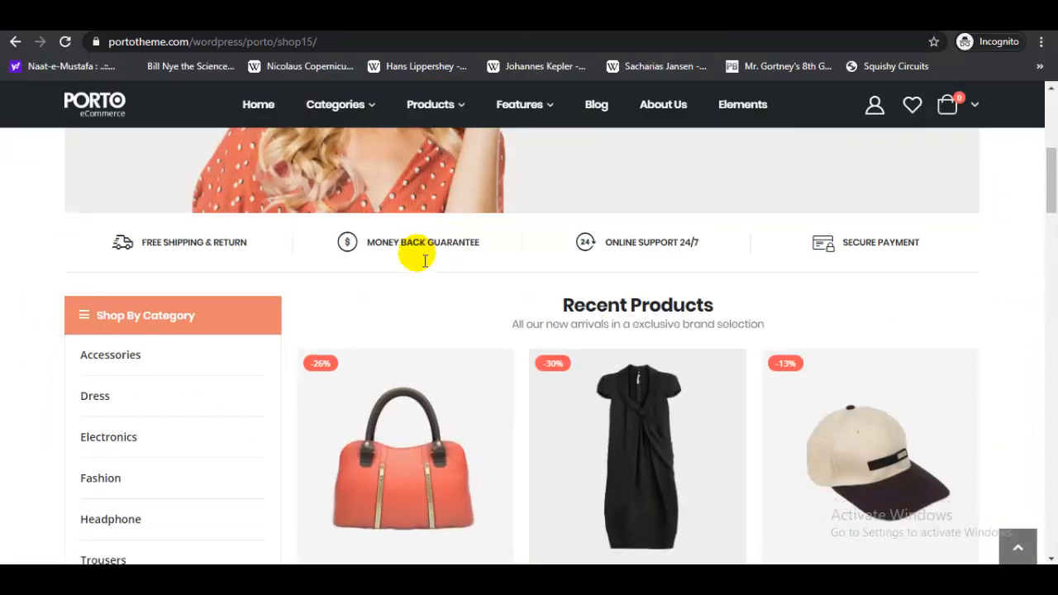
{"action": "scroll", "coordinate": [67, 279], "scroll_direction": "up", "scroll_amount": 10}
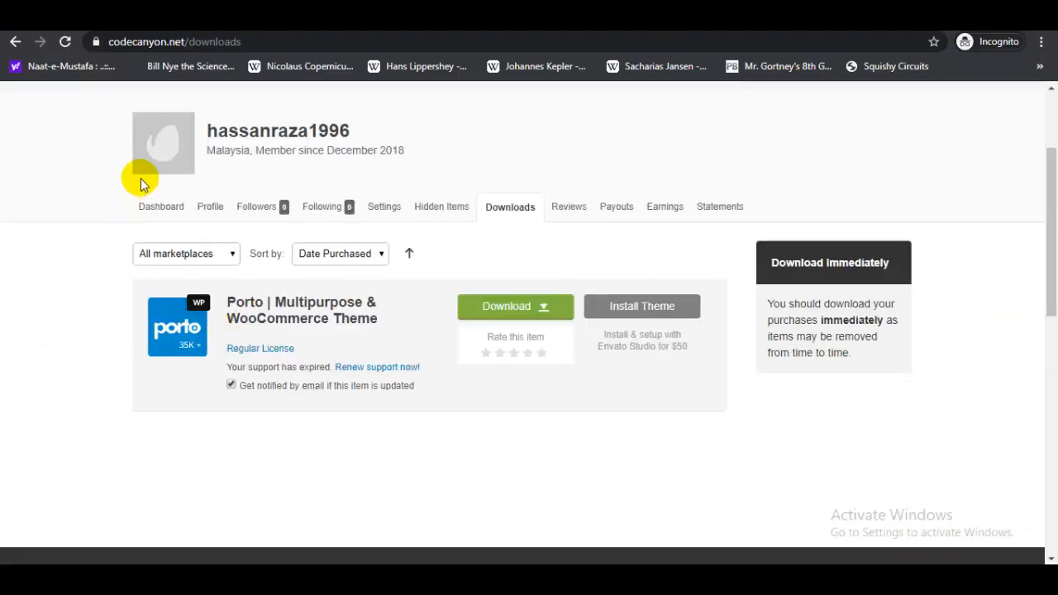
- Download only the installable WordPress file of the purchased Porto theme from the CodeCanyon downloads page
{"action": "left_click", "coordinate": [515, 306]}
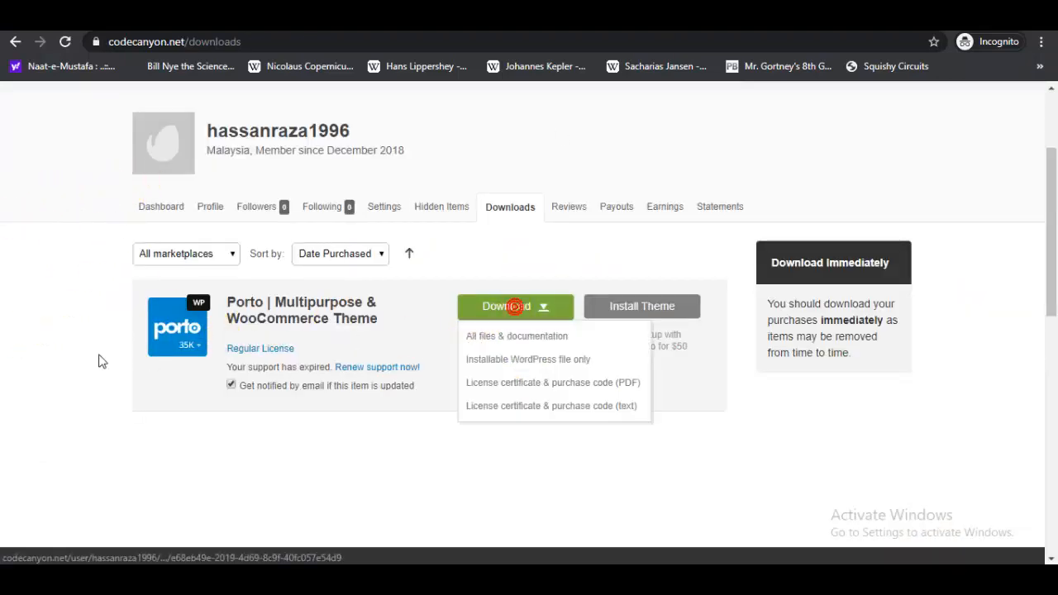
{"action": "left_click", "coordinate": [505, 364]}
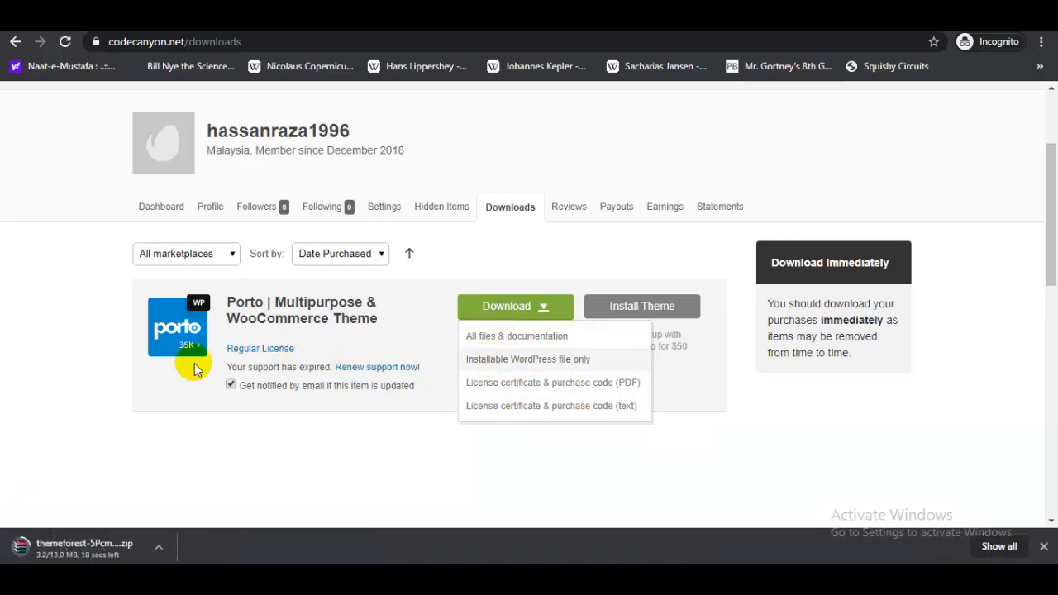
- Switch to the other Chrome window and look over the HostGator control panel's file, database and domain tools
{"action": "mouse_move", "coordinate": [124, 579]}
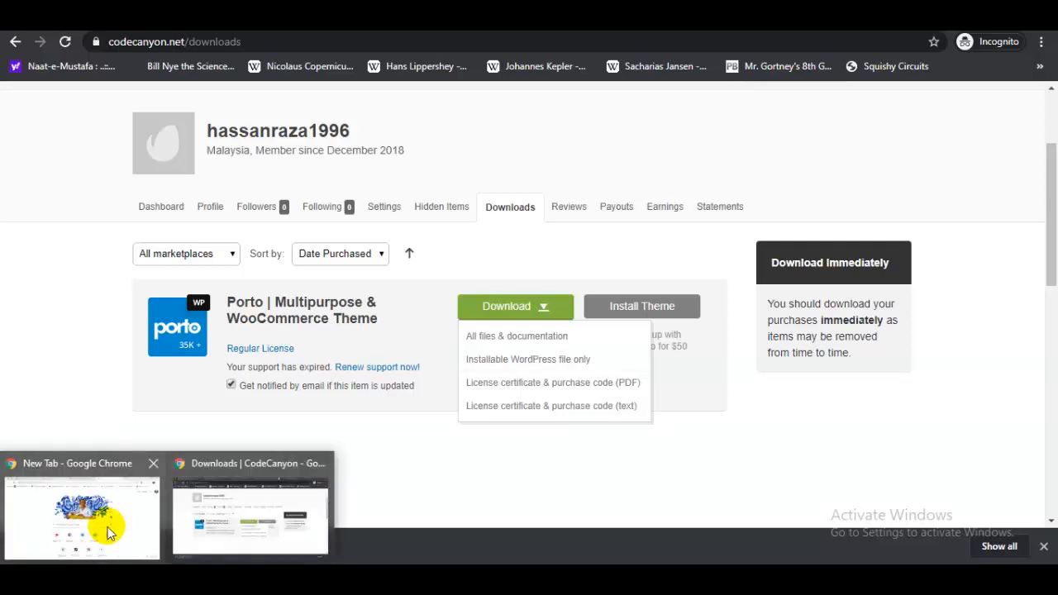
{"action": "left_click", "coordinate": [110, 533]}
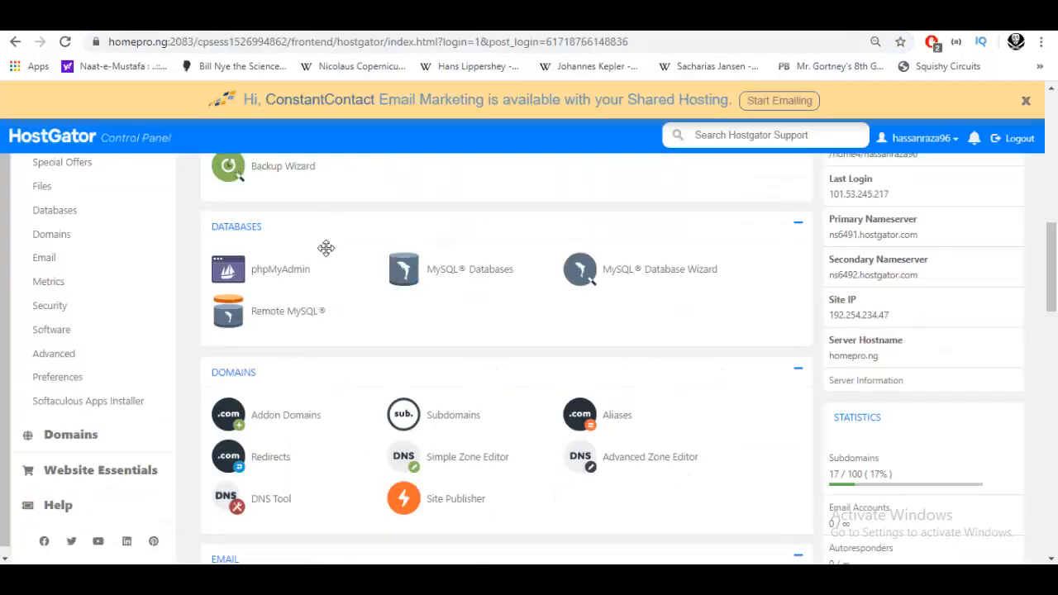
{"action": "scroll", "coordinate": [321, 243], "scroll_direction": "up", "scroll_amount": 2}
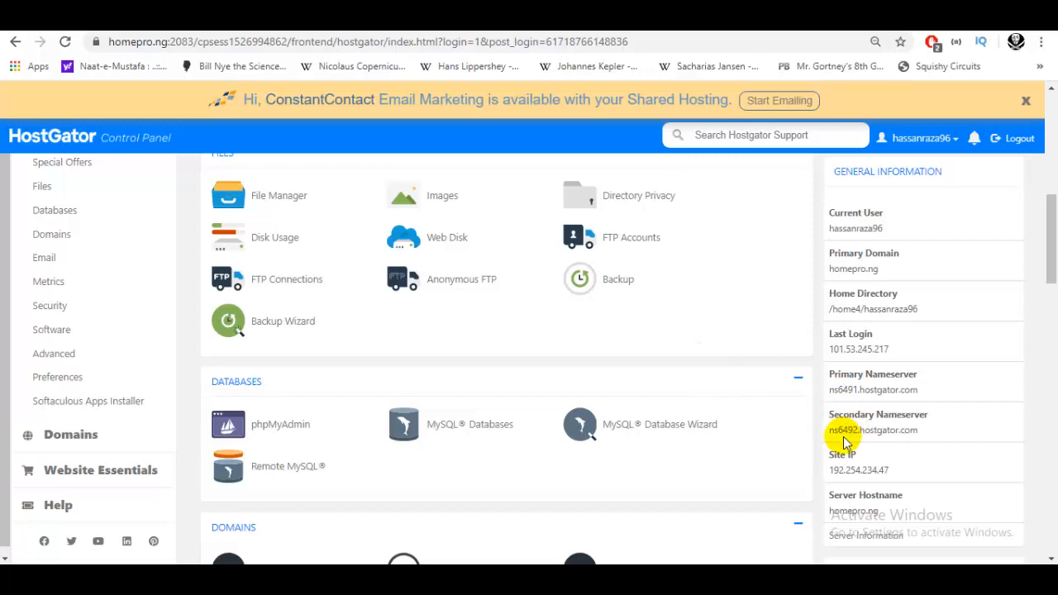
{"action": "scroll", "coordinate": [843, 438], "scroll_direction": "down", "scroll_amount": 2}
{"action": "scroll", "coordinate": [864, 331], "scroll_direction": "up", "scroll_amount": 6}
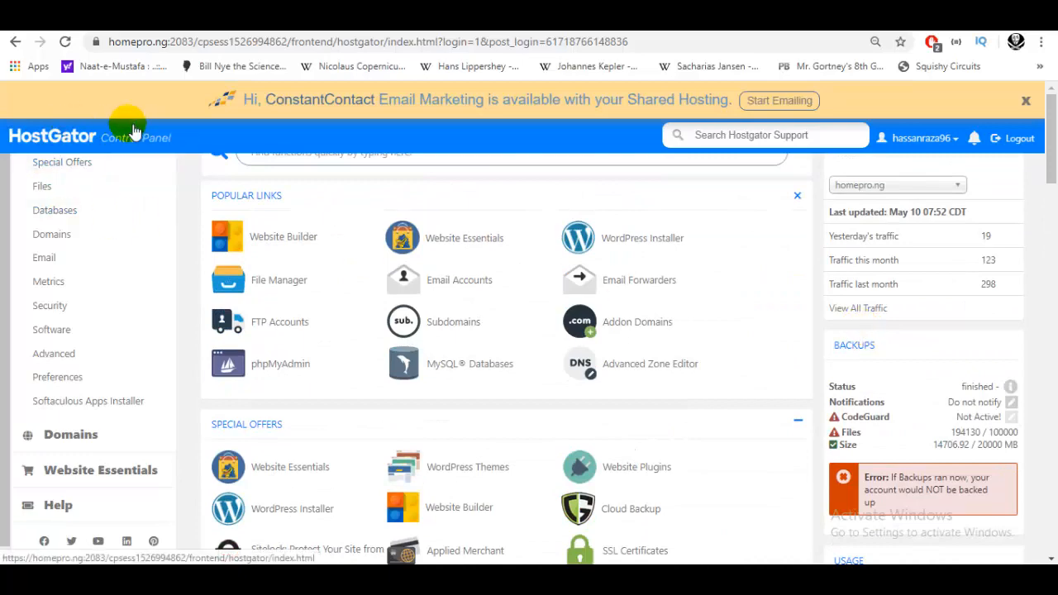
{"action": "scroll", "coordinate": [698, 269], "scroll_direction": "down", "scroll_amount": 10}
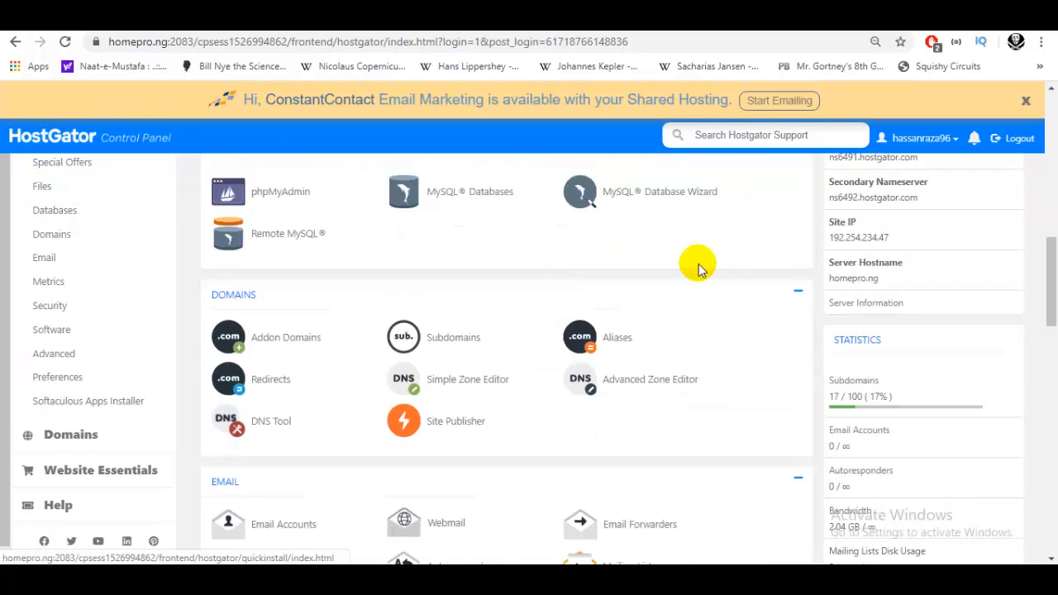
- Dismiss the email marketing banner and open the control panel's Subdomains page
{"action": "left_click", "coordinate": [1025, 101]}
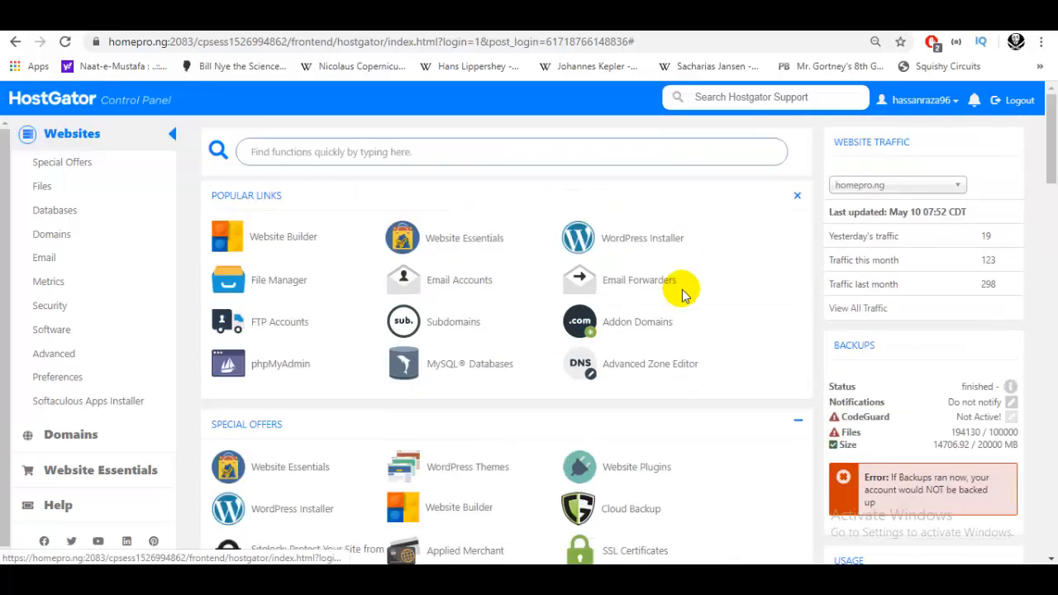
{"action": "scroll", "coordinate": [682, 296], "scroll_direction": "down", "scroll_amount": 12}
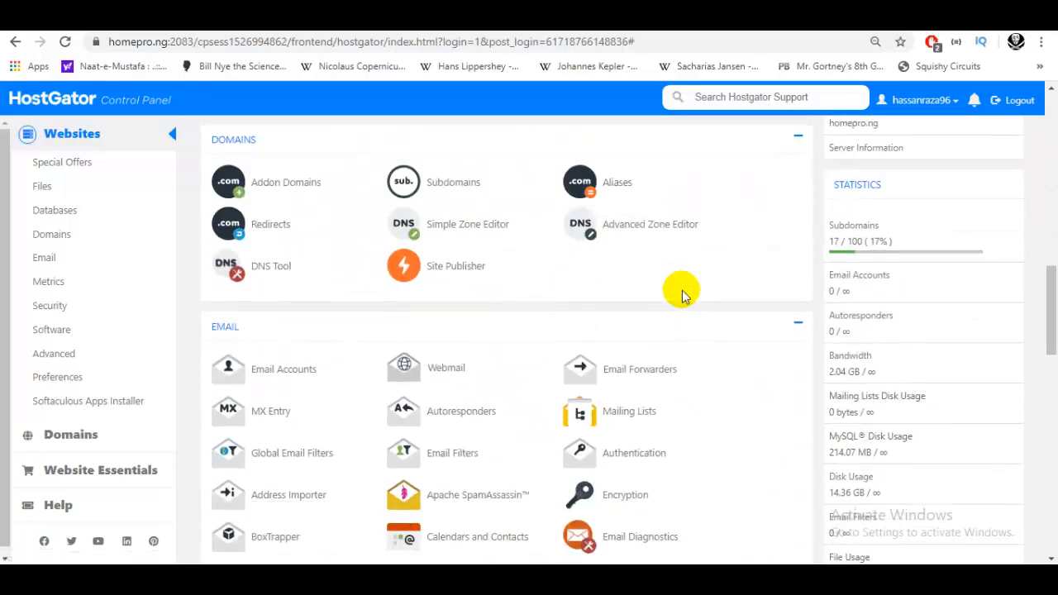
{"action": "key", "text": "ctrl+f"}
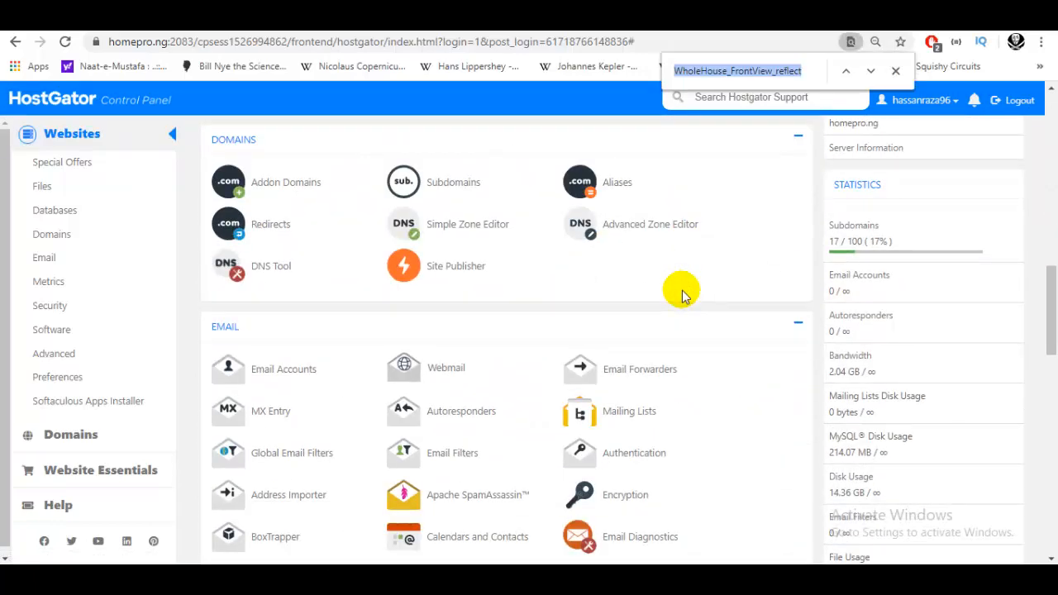
{"action": "left_click", "coordinate": [461, 189]}
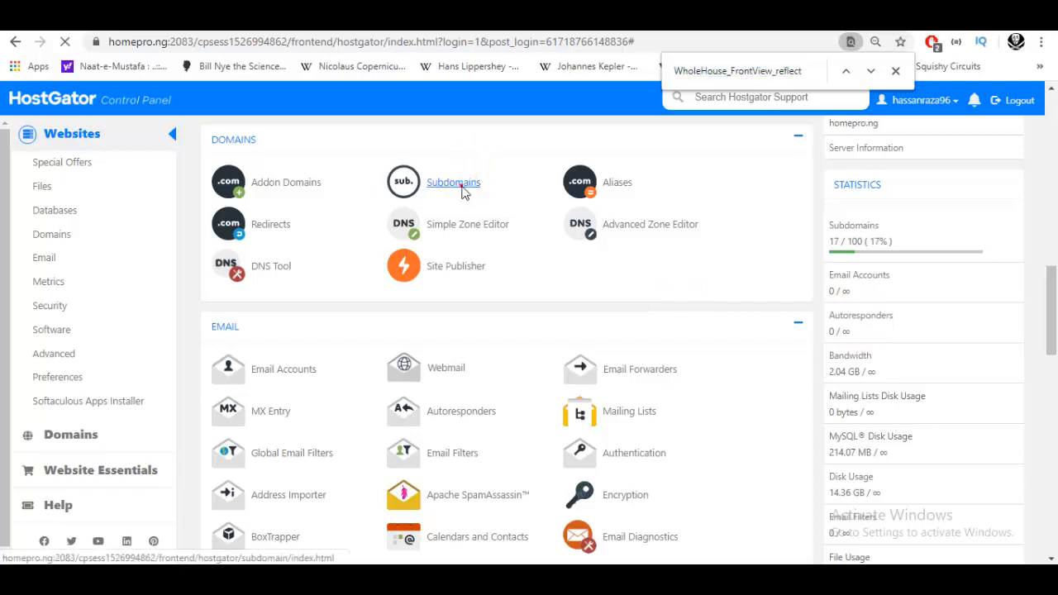
{"action": "left_click", "coordinate": [894, 73]}
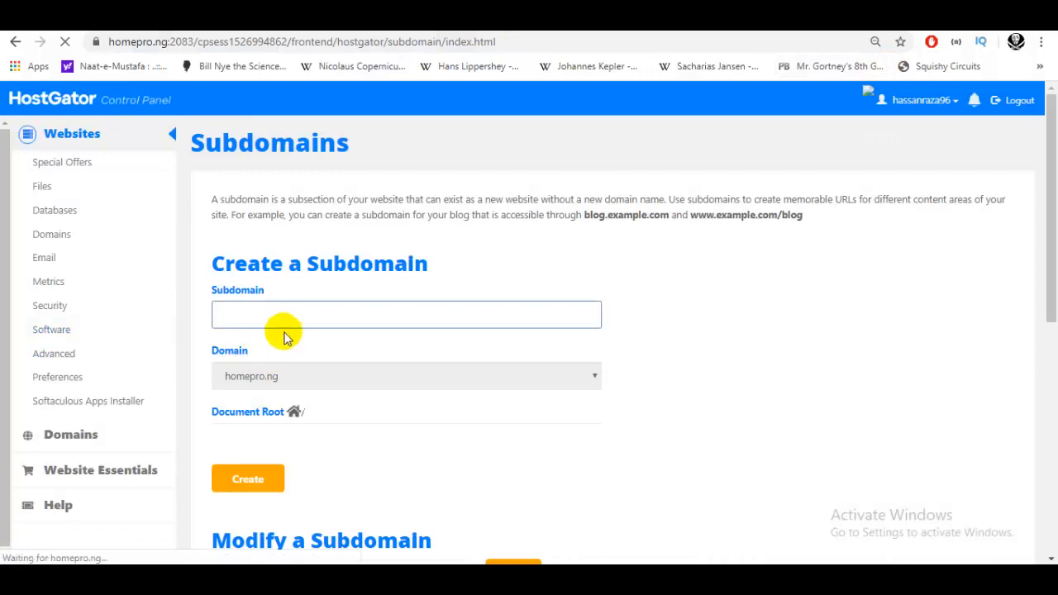
- Create the subdomain store under homepro.ng with the document root store.homepro.ng
{"action": "left_click", "coordinate": [294, 317]}
{"action": "type", "text": "store"}
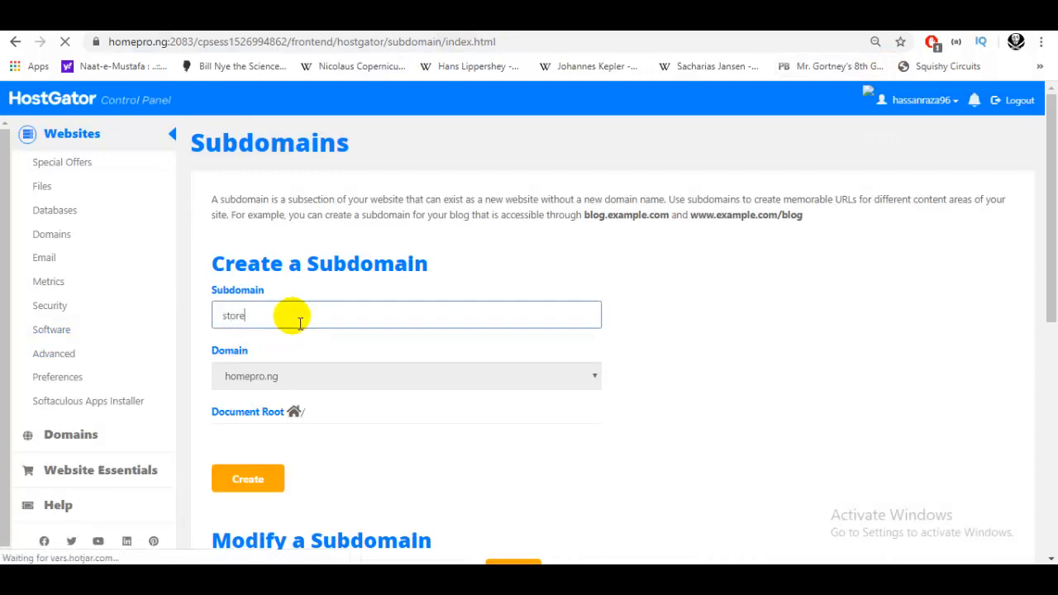
{"action": "key", "text": "Tab"}
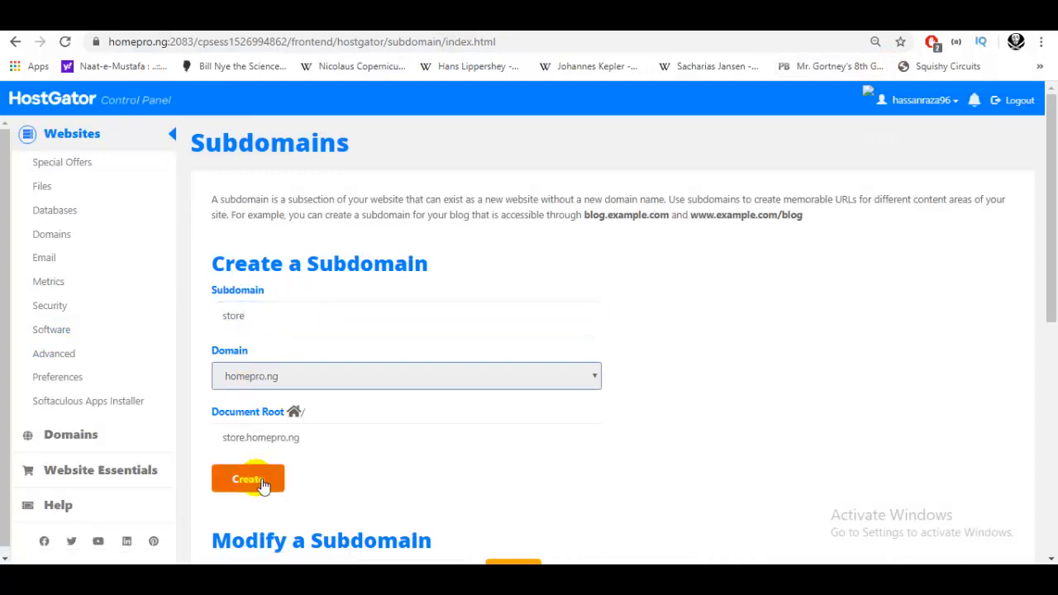
{"action": "scroll", "coordinate": [261, 487], "scroll_direction": "down", "scroll_amount": 2}
{"action": "left_click", "coordinate": [248, 324]}
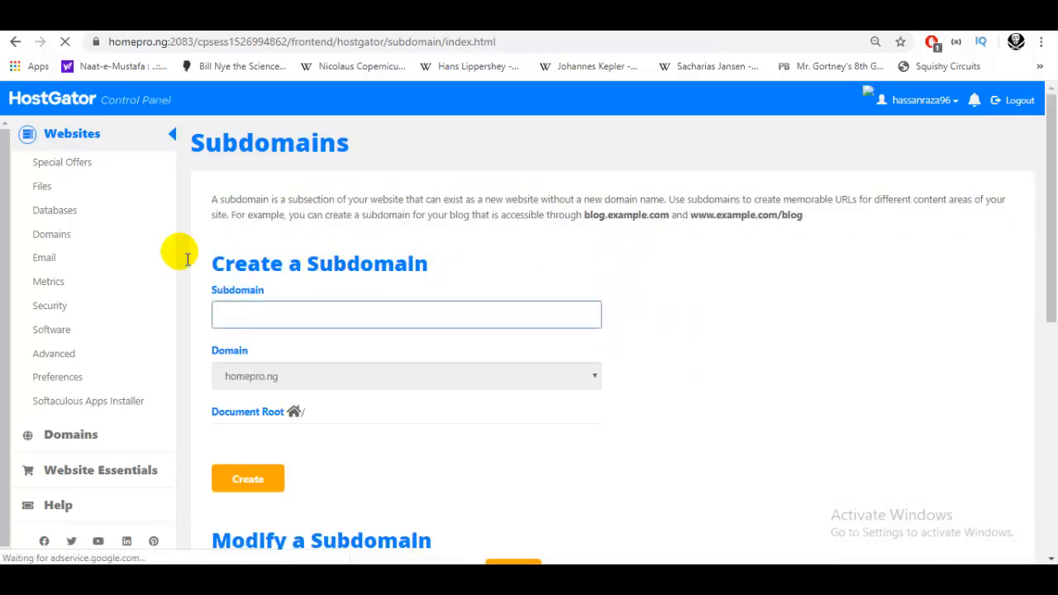
- Return to the HostGator control panel's home page and look over its popular links and special offers
{"action": "left_click", "coordinate": [78, 108]}
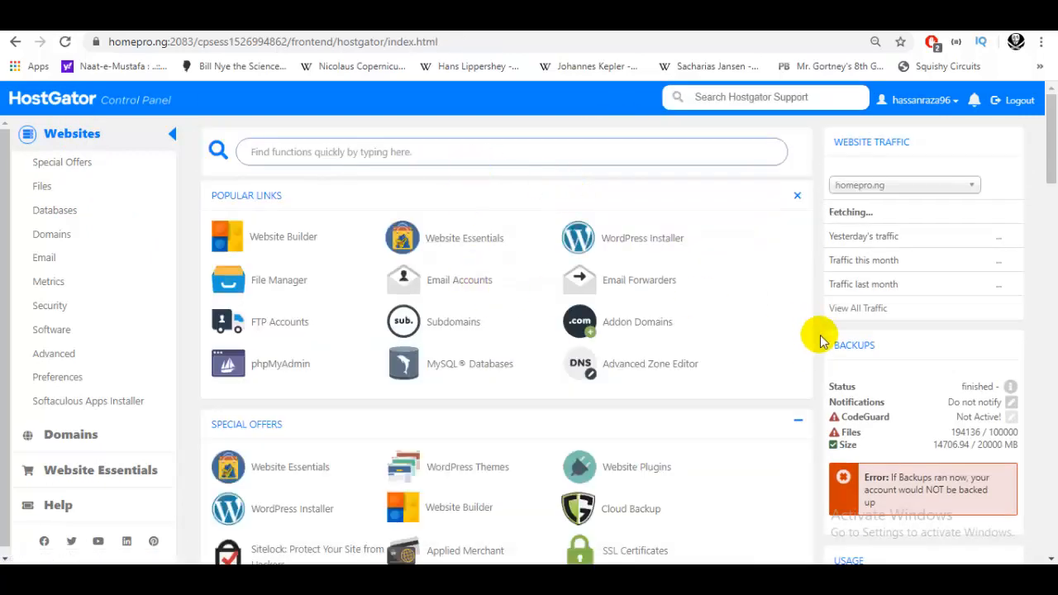
{"action": "scroll", "coordinate": [654, 350], "scroll_direction": "down", "scroll_amount": 2}
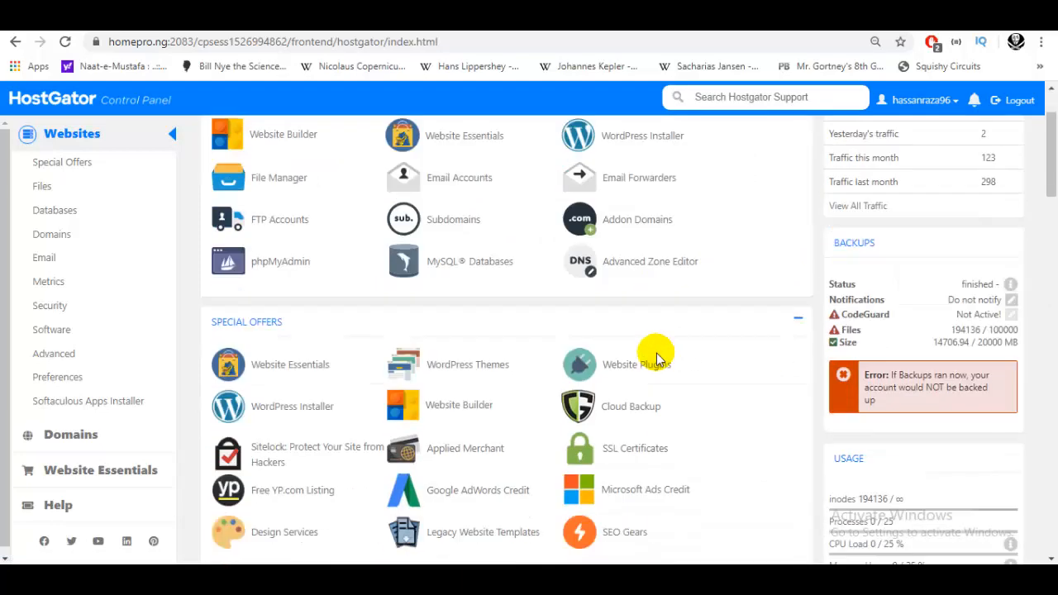
{"action": "scroll", "coordinate": [747, 380], "scroll_direction": "up", "scroll_amount": 2}
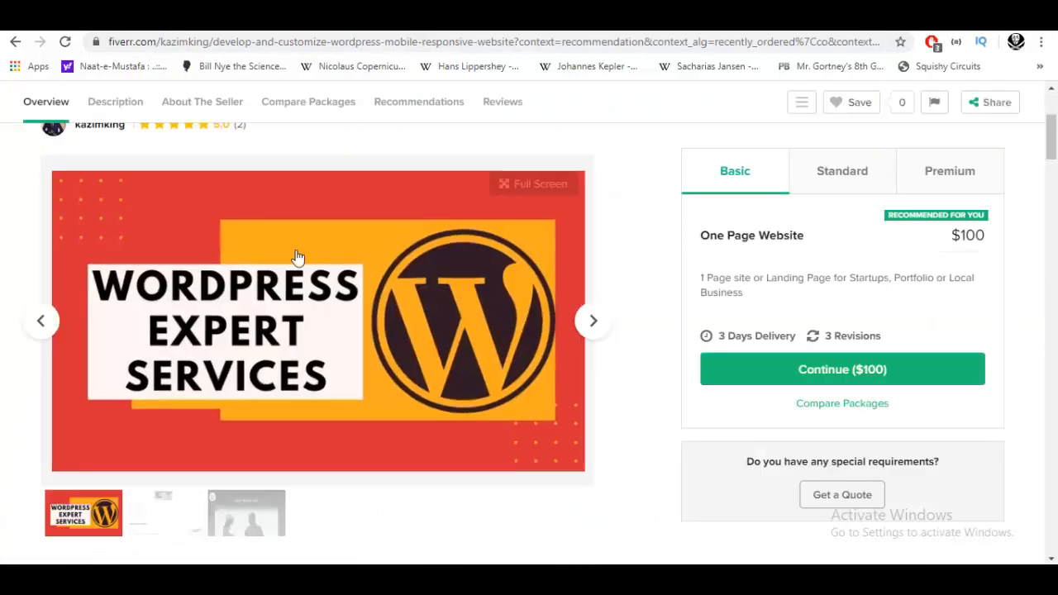
- Look over the Fiverr gig for developing and customizing WordPress websites and switch back to the HostGator control panel
{"action": "scroll", "coordinate": [298, 257], "scroll_direction": "up", "scroll_amount": 2}
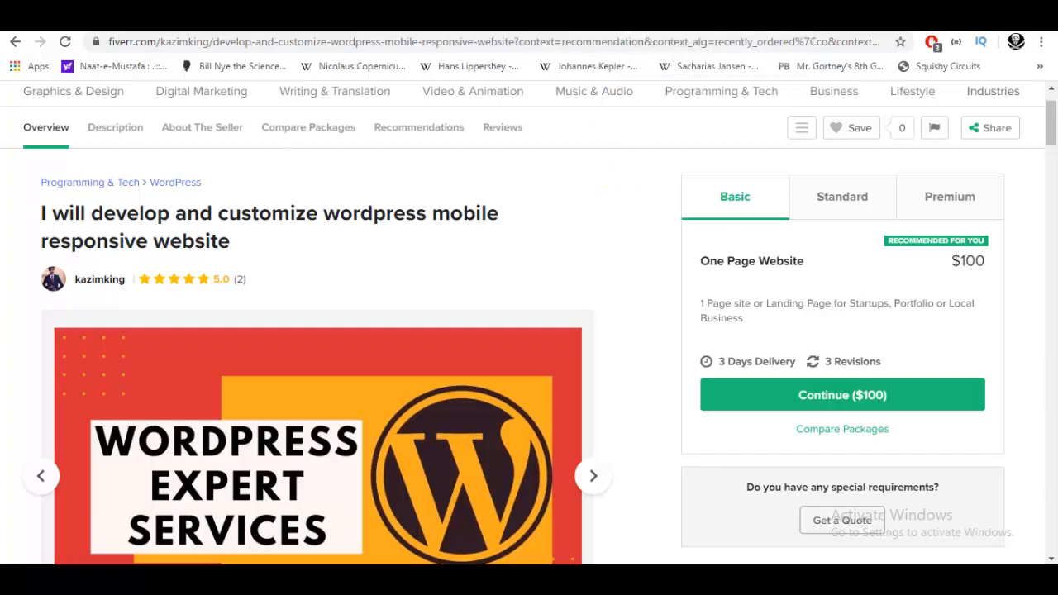
{"action": "left_click", "coordinate": [694, 18]}
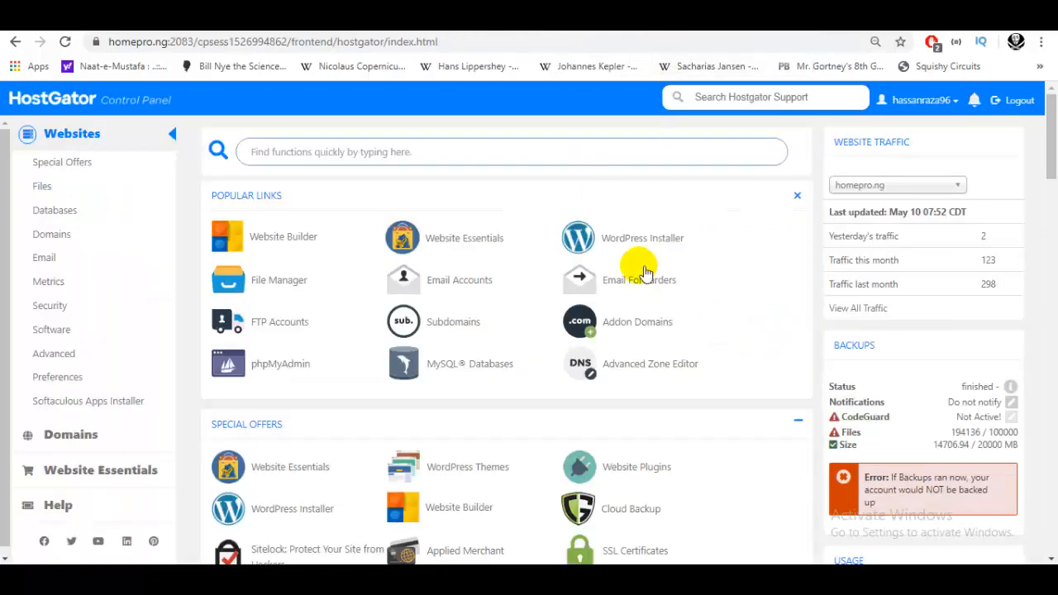
- Open the WordPress Installer and select store.homepro.ng as the domain for installation
{"action": "left_click", "coordinate": [639, 238]}
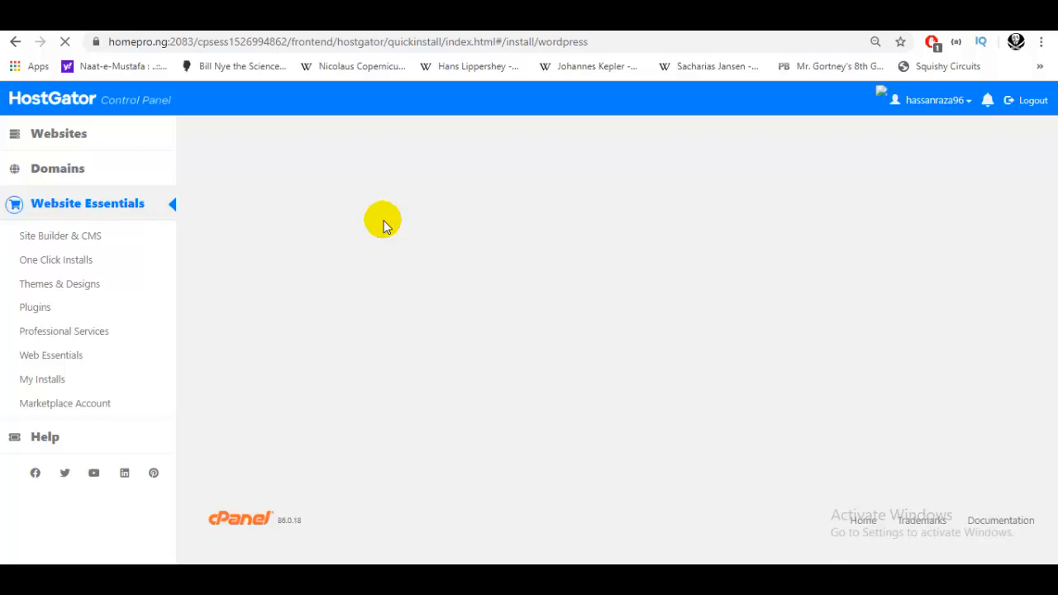
{"action": "scroll", "coordinate": [176, 295], "scroll_direction": "down", "scroll_amount": 1}
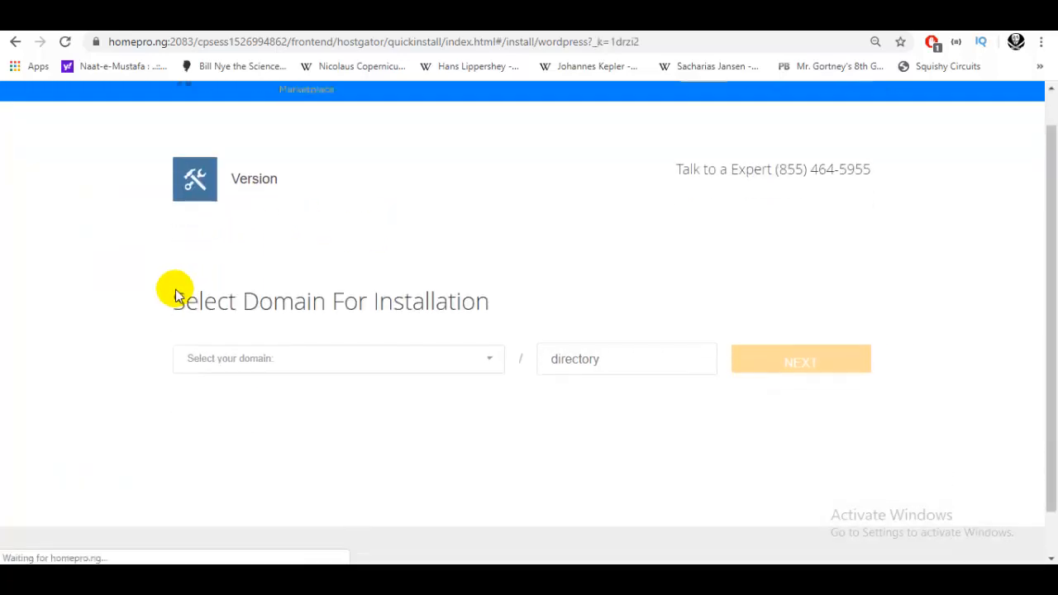
{"action": "left_click", "coordinate": [261, 337]}
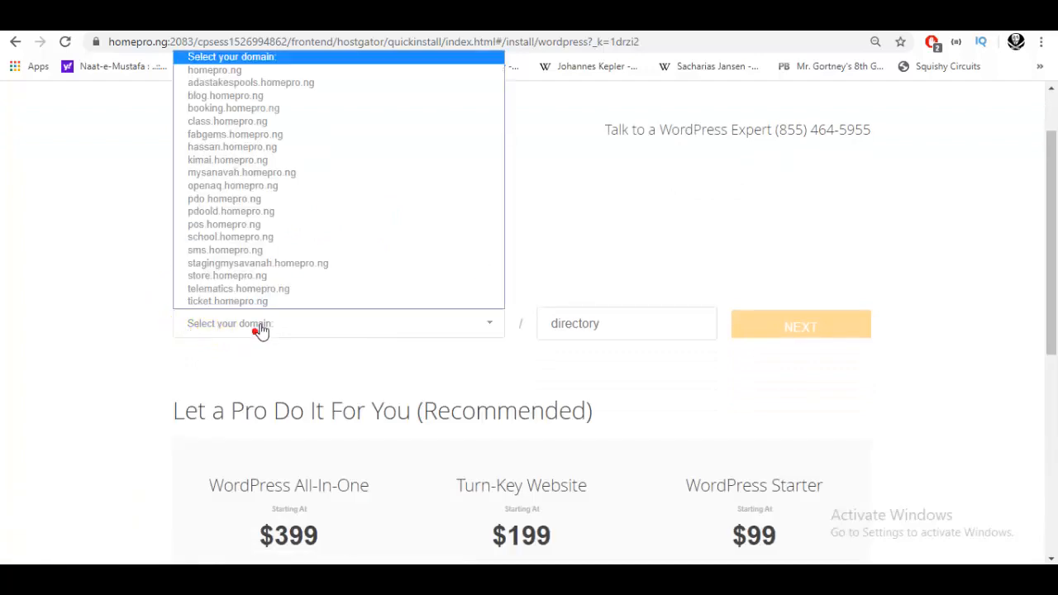
{"action": "key", "text": "s"}
{"action": "key", "text": "s"}
{"action": "key", "text": "s"}
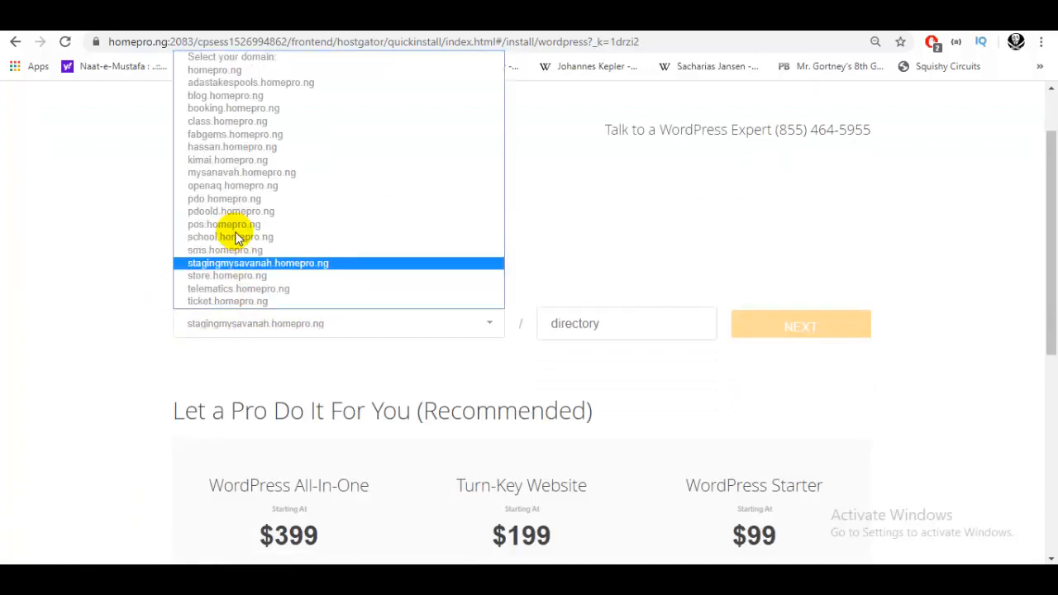
{"action": "key", "text": "s"}
{"action": "left_click", "coordinate": [230, 277]}
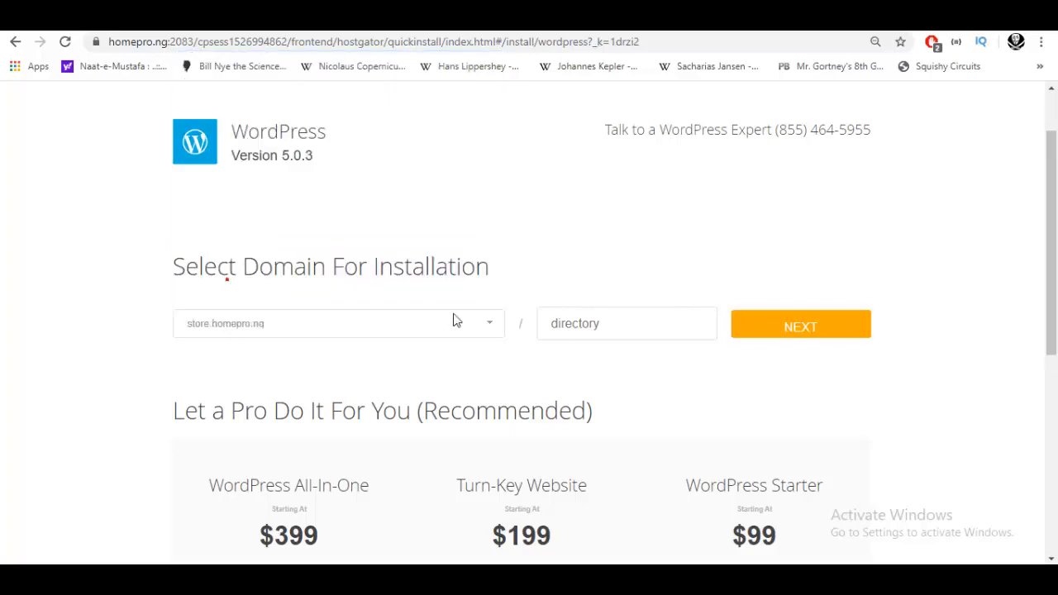
- Examine the features and prices of the All-In-One, Turn-Key Website and WordPress Starter professional setup packages
{"action": "scroll", "coordinate": [420, 314], "scroll_direction": "down", "scroll_amount": 2}
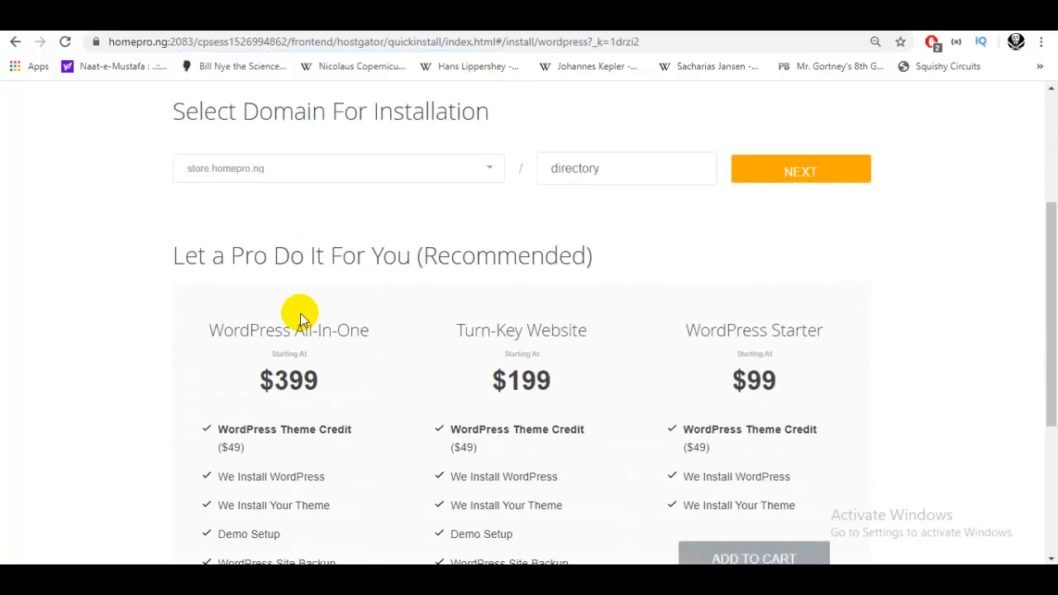
{"action": "scroll", "coordinate": [278, 255], "scroll_direction": "down", "scroll_amount": 1}
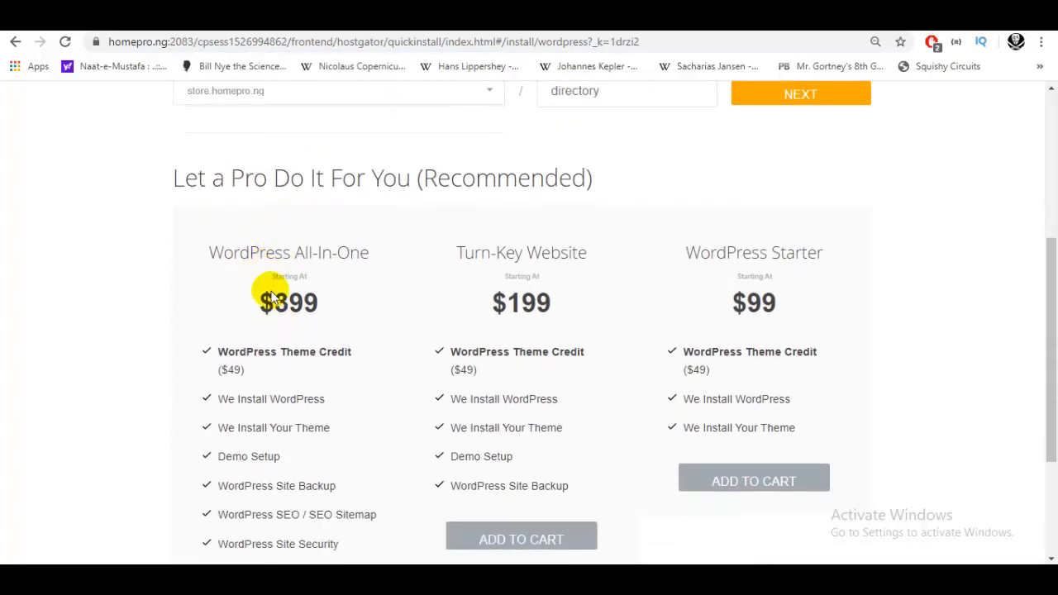
{"action": "scroll", "coordinate": [305, 248], "scroll_direction": "down", "scroll_amount": 1}
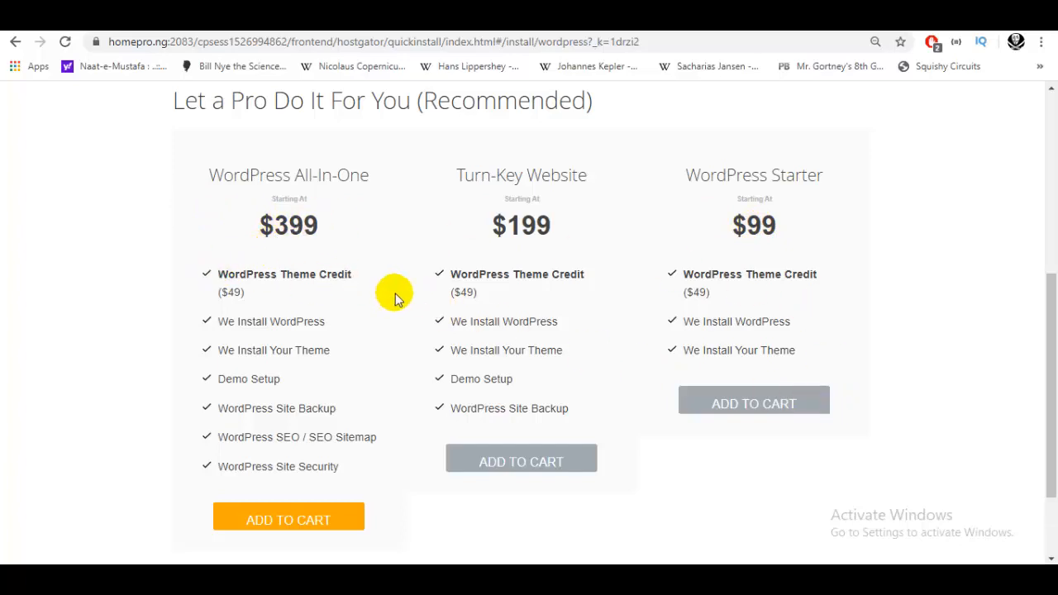
{"action": "scroll", "coordinate": [405, 333], "scroll_direction": "down", "scroll_amount": 1}
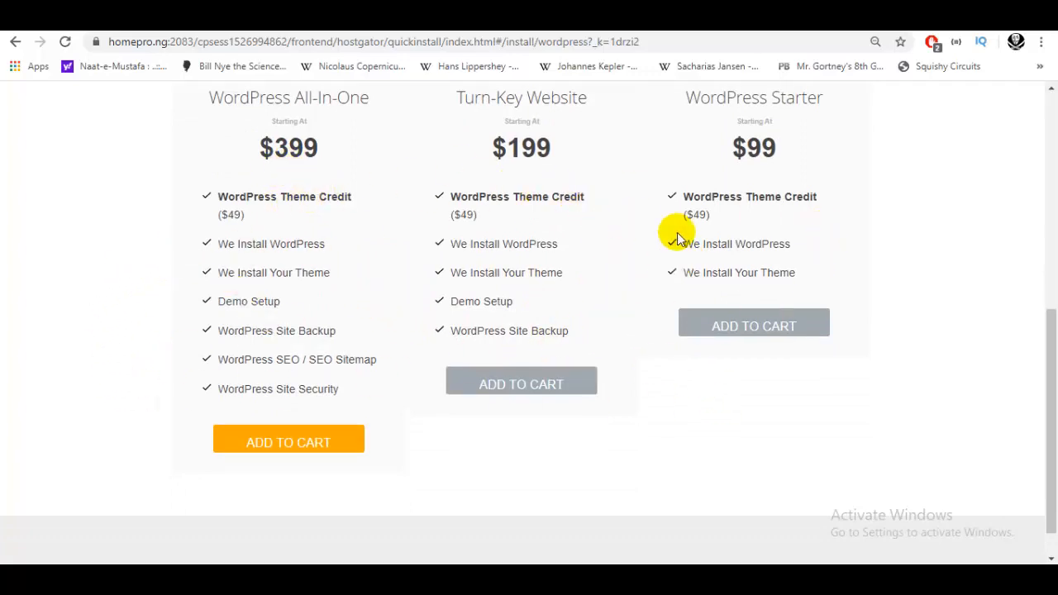
{"action": "scroll", "coordinate": [579, 464], "scroll_direction": "up", "scroll_amount": 1}
{"action": "scroll", "coordinate": [124, 338], "scroll_direction": "up", "scroll_amount": 6}
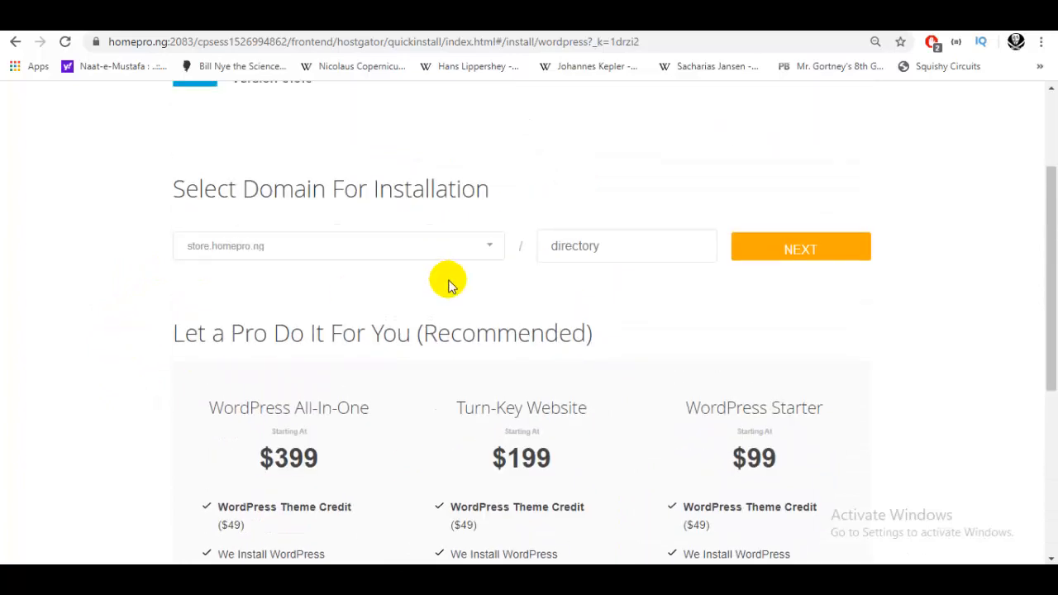
- Install WordPress on store.homepro.ng with blog title Stor, admin user admin, the admin's name and email, and the terms accepted
{"action": "left_click", "coordinate": [814, 403]}
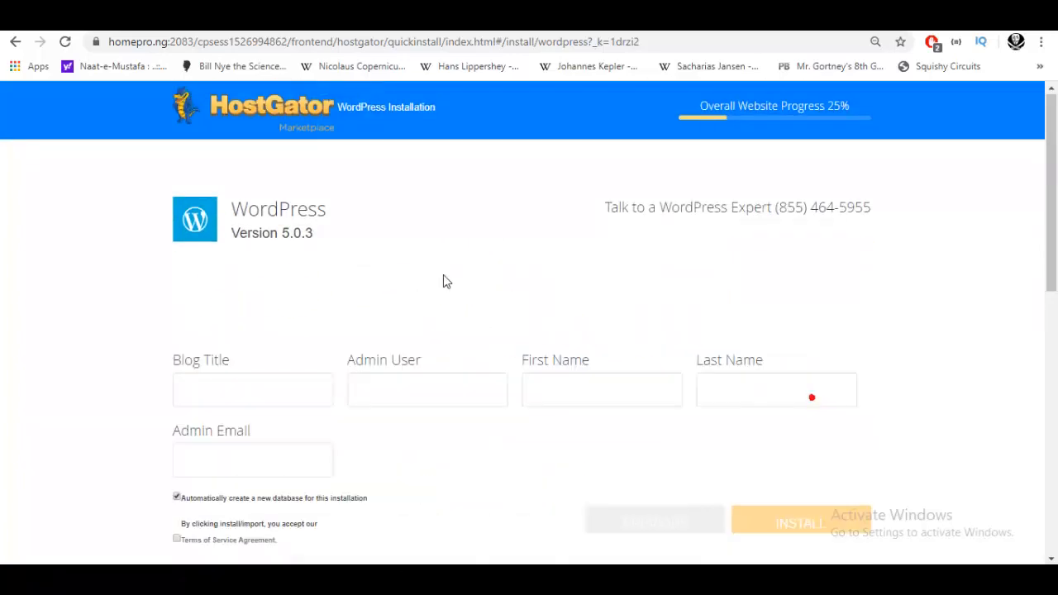
{"action": "scroll", "coordinate": [113, 343], "scroll_direction": "down", "scroll_amount": 1}
{"action": "left_click", "coordinate": [209, 317]}
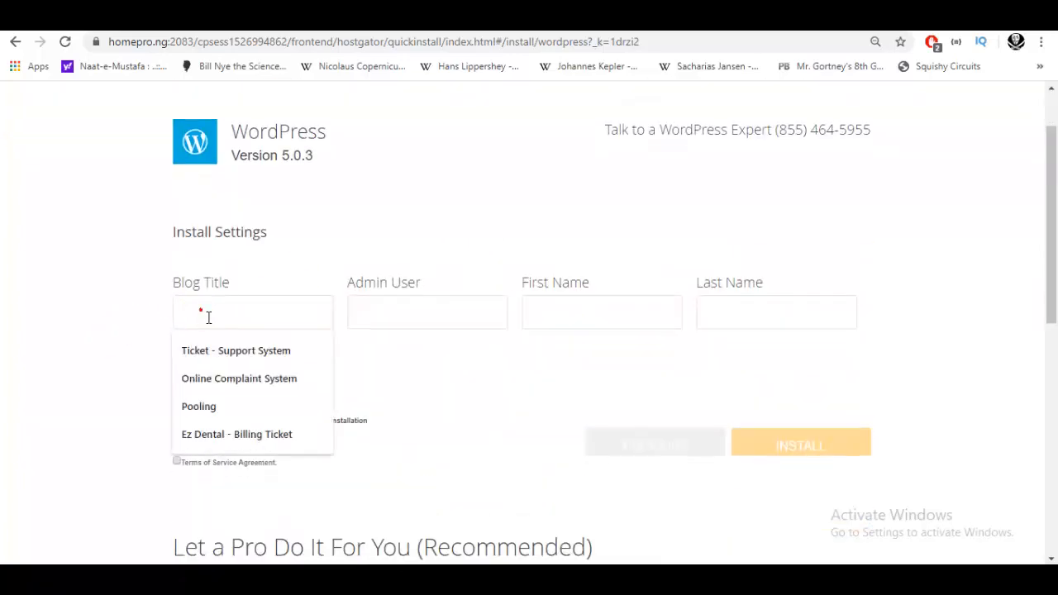
{"action": "type", "text": "Stor"}
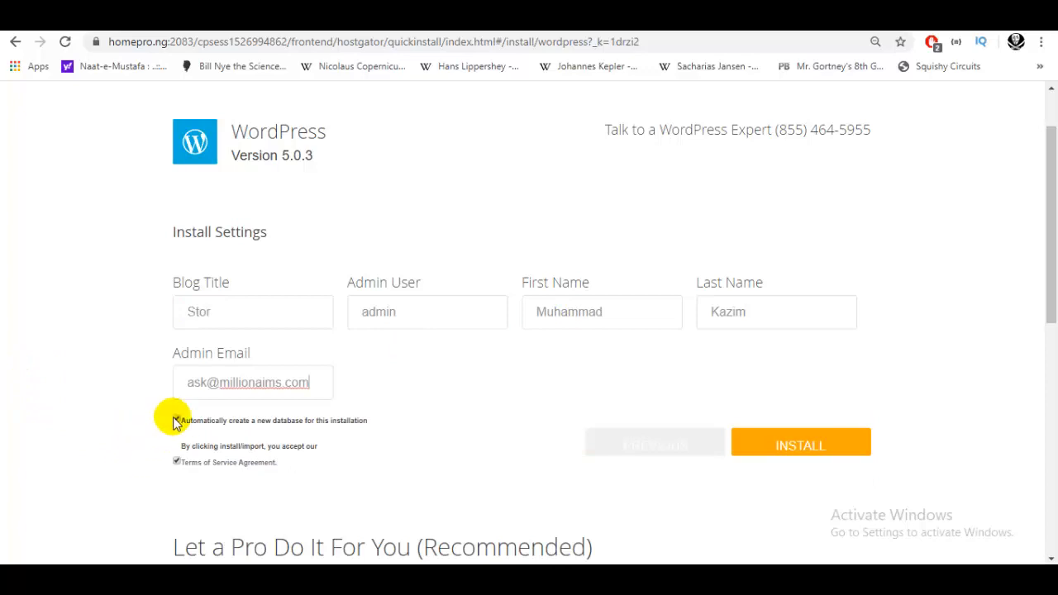
{"action": "left_click", "coordinate": [826, 448]}
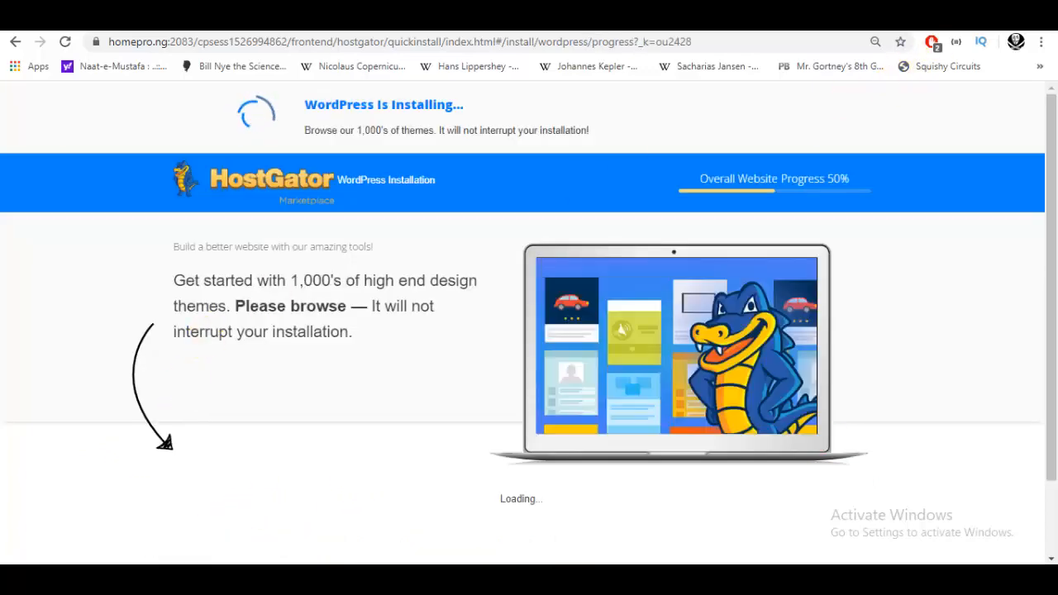
{"action": "scroll", "coordinate": [333, 372], "scroll_direction": "down", "scroll_amount": 2}
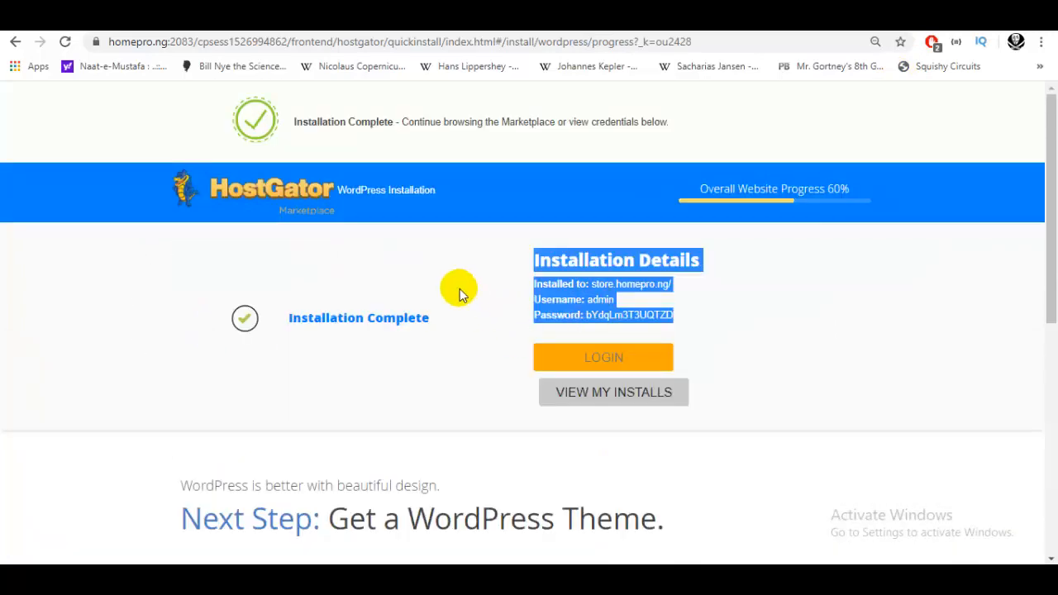
- Copy the installation details, including the site address, username and password, into the blank note in Notepad++
{"action": "left_click", "coordinate": [458, 287]}
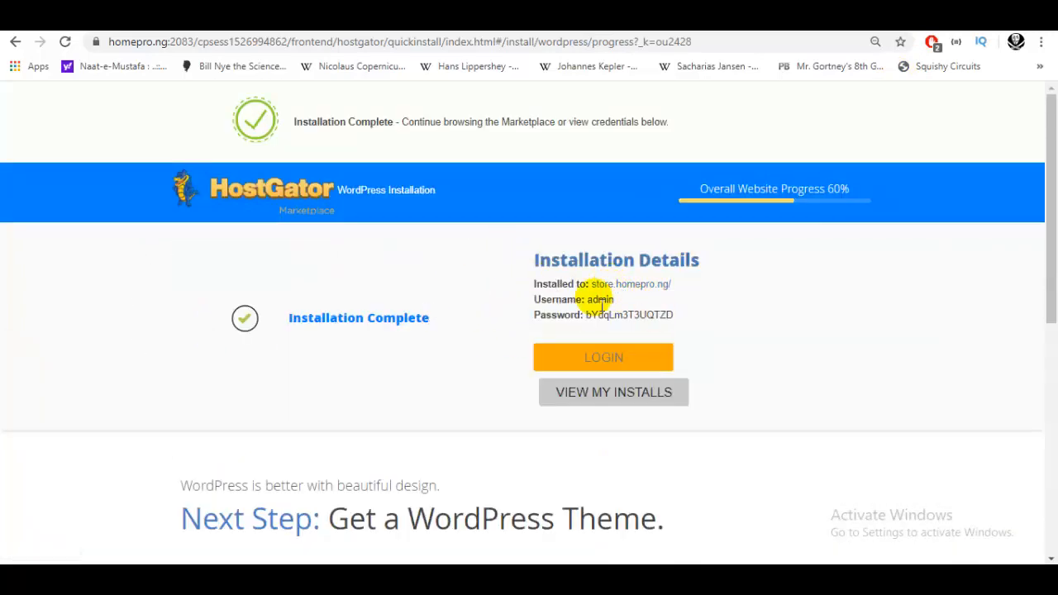
{"action": "left_click_drag", "start_coordinate": [702, 323], "coordinate": [534, 259]}
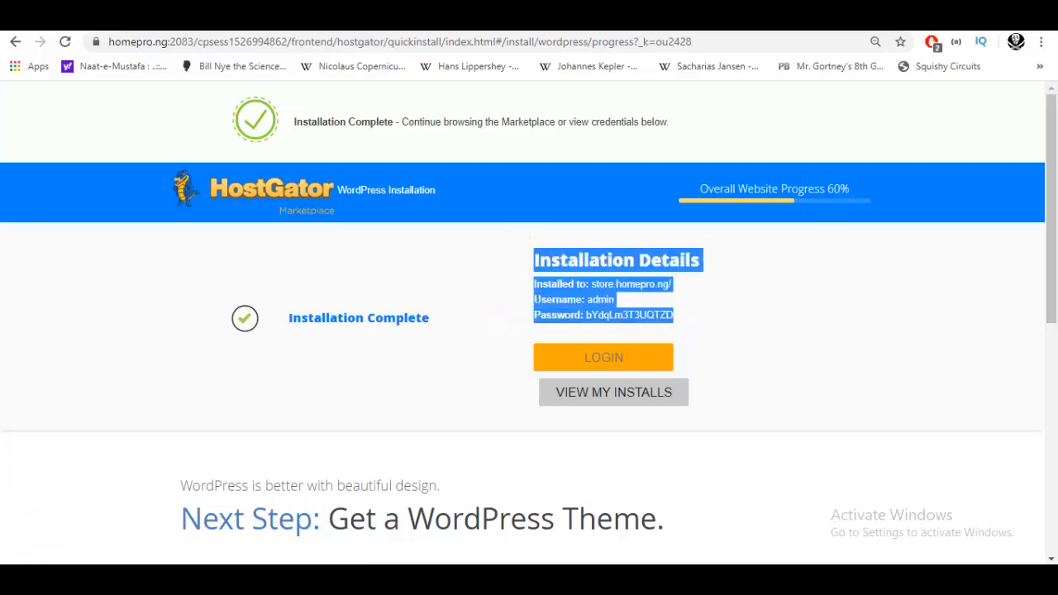
{"action": "key", "text": "ctrl+c"}
{"action": "key", "text": "alt+Tab"}
{"action": "key", "text": "ctrl+v"}
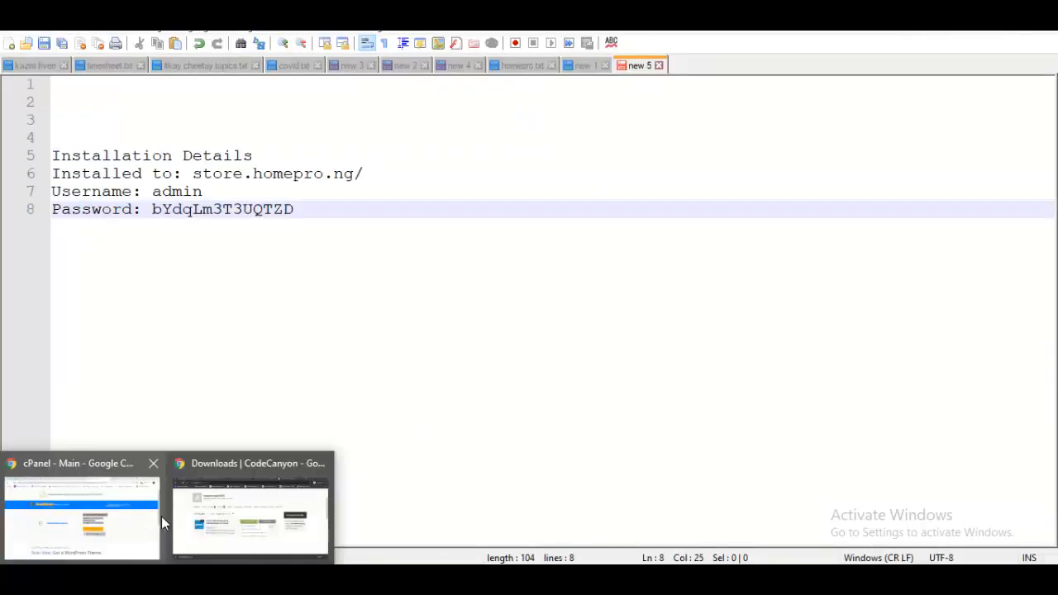
- Switch back to Chrome and open the newly installed store.homepro.ng site from the installation details
{"action": "left_click", "coordinate": [161, 516]}
{"action": "left_click", "coordinate": [510, 300]}
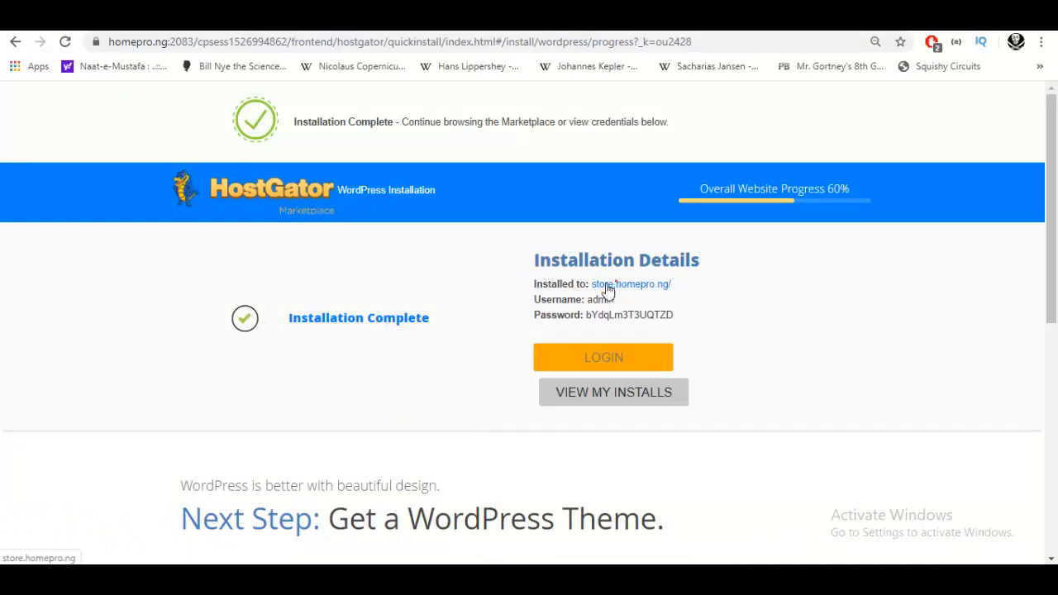
{"action": "left_click", "coordinate": [609, 287]}
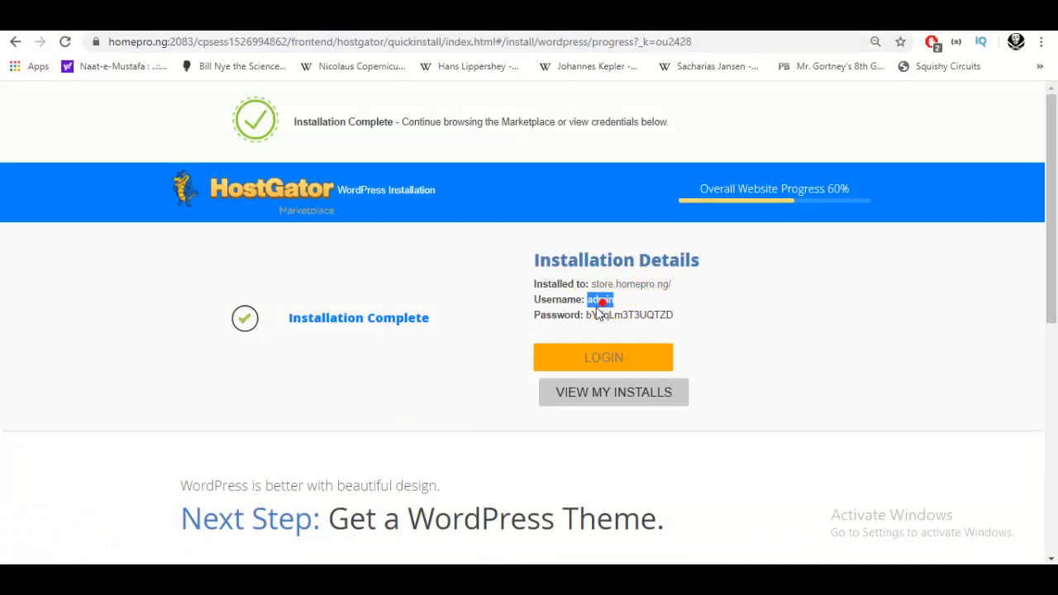
{"action": "double_click", "coordinate": [599, 313]}
{"action": "left_click", "coordinate": [701, 54]}
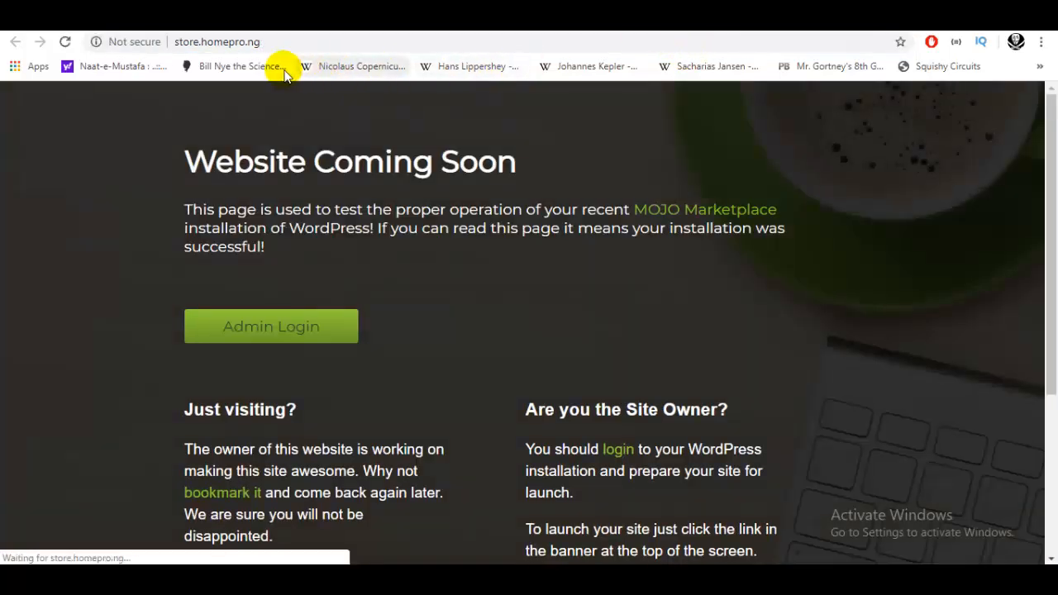
- Go to the store's WordPress login page at store.homepro.ng/wp-admin
{"action": "left_click", "coordinate": [271, 43]}
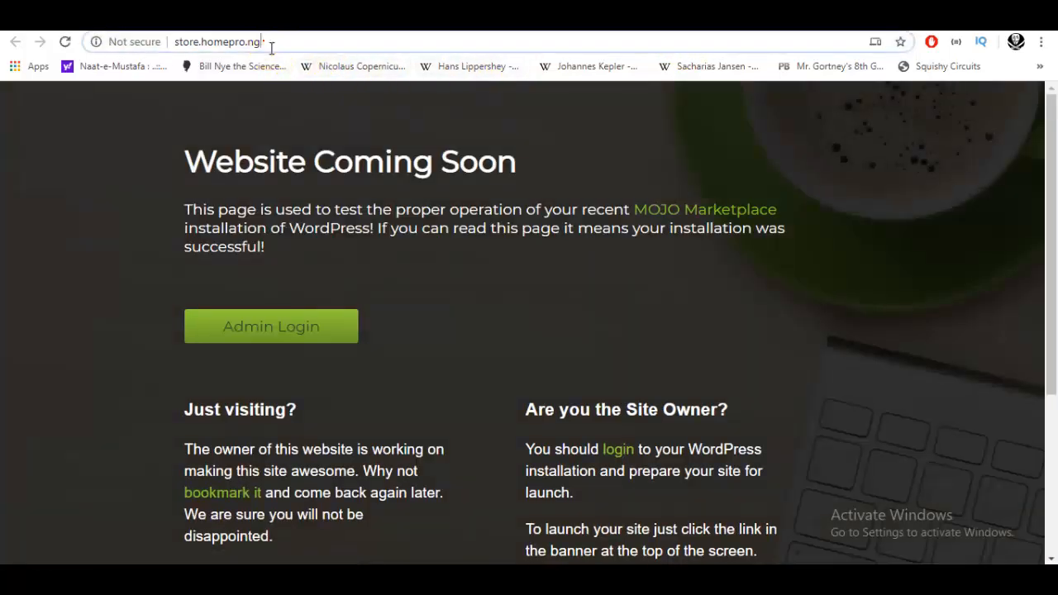
{"action": "type", "text": "/a"}
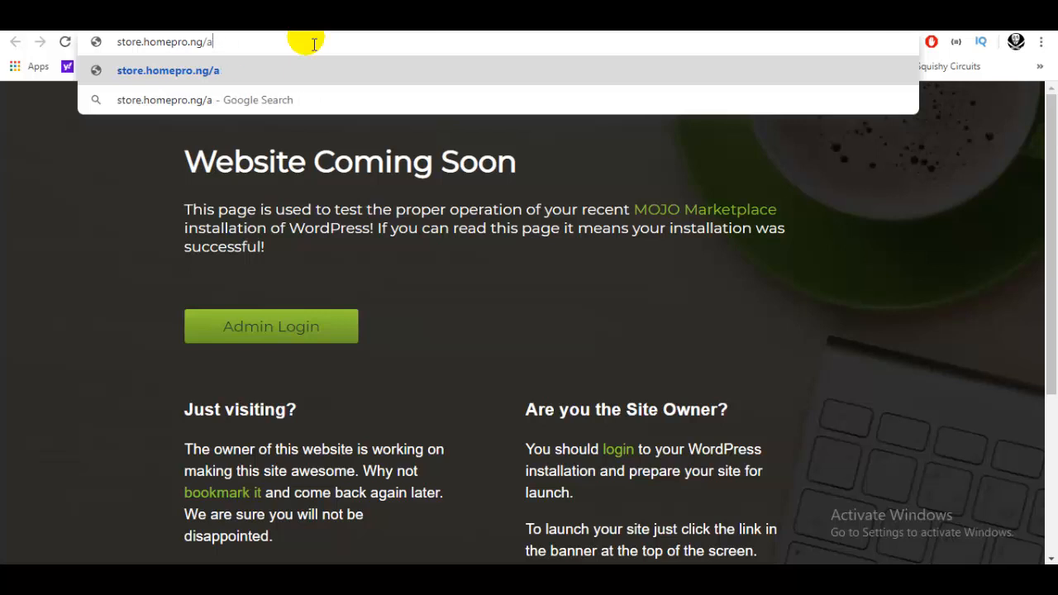
{"action": "key", "text": "BackSpace"}
{"action": "type", "text": "wp-admi"}
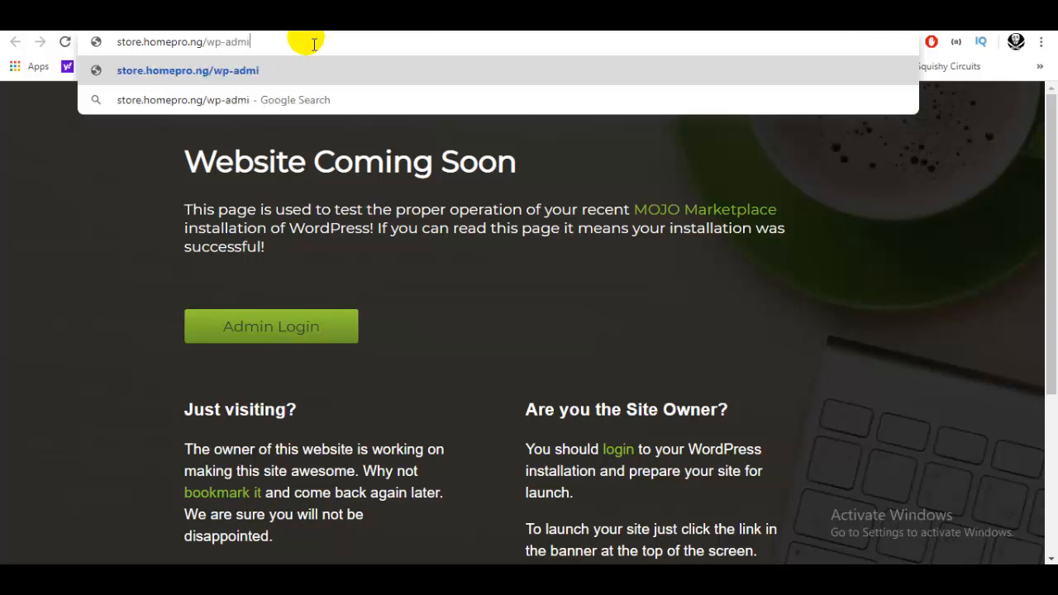
{"action": "type", "text": "n"}
{"action": "key", "text": "Return"}
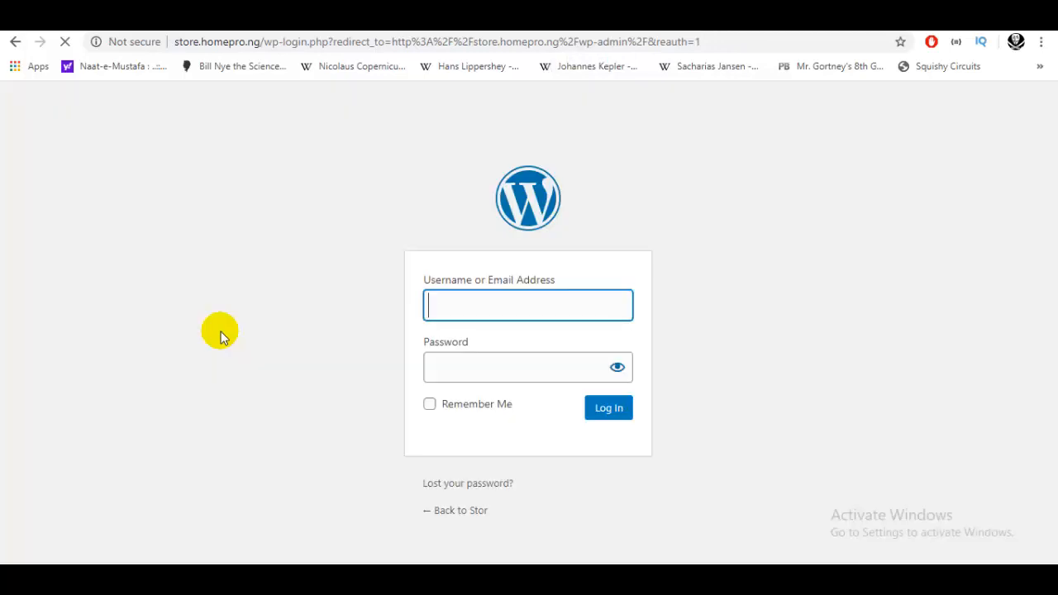
- Log in as admin with the account password, without saving it in the browser, and confirm the administration email as correct
{"action": "type", "text": "dmin"}
{"action": "key", "text": "Tab"}
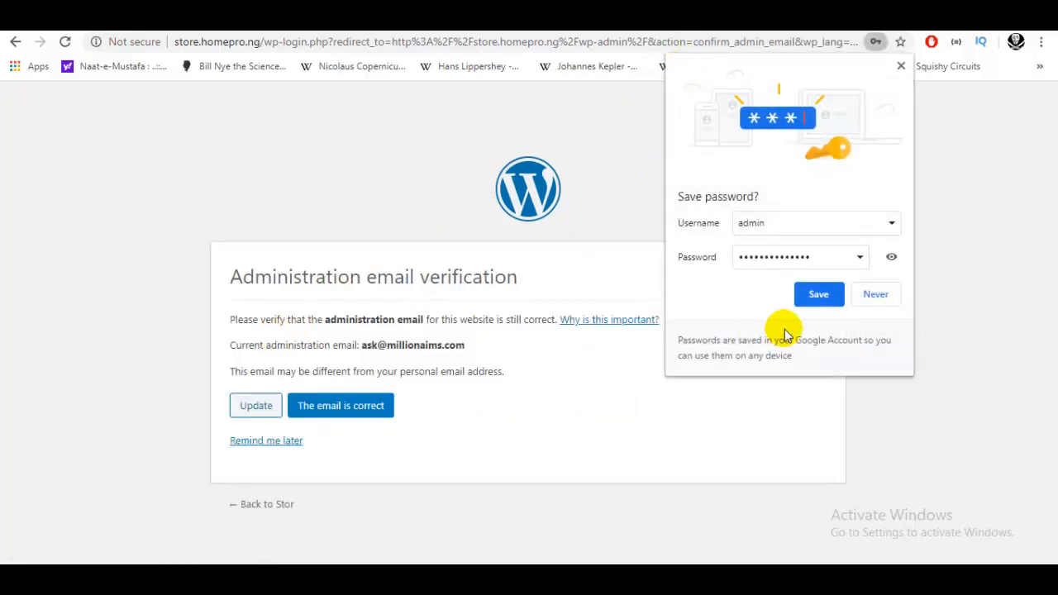
{"action": "left_click", "coordinate": [876, 294]}
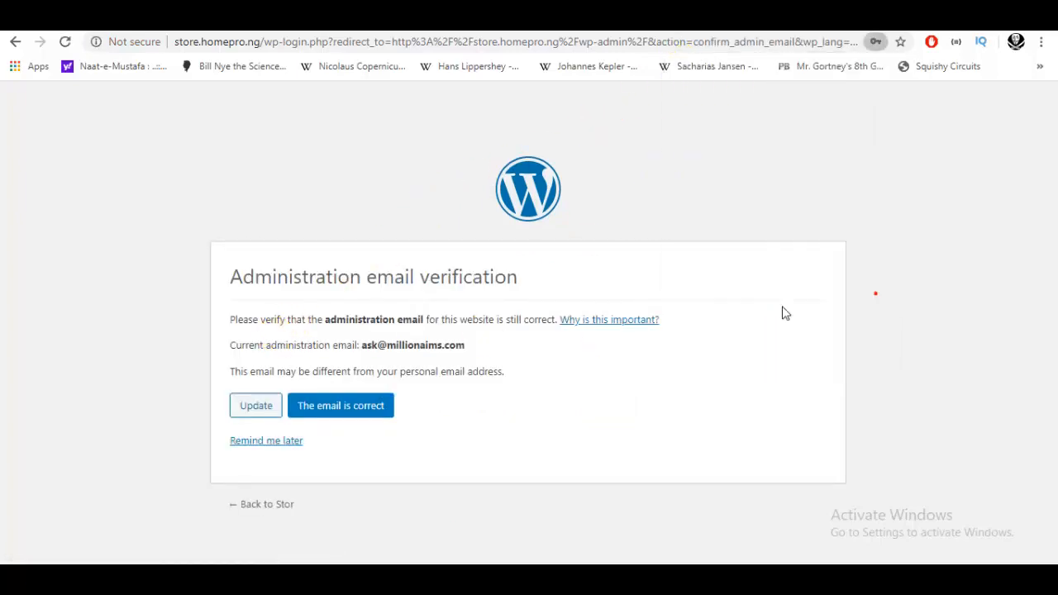
{"action": "left_click", "coordinate": [362, 404]}
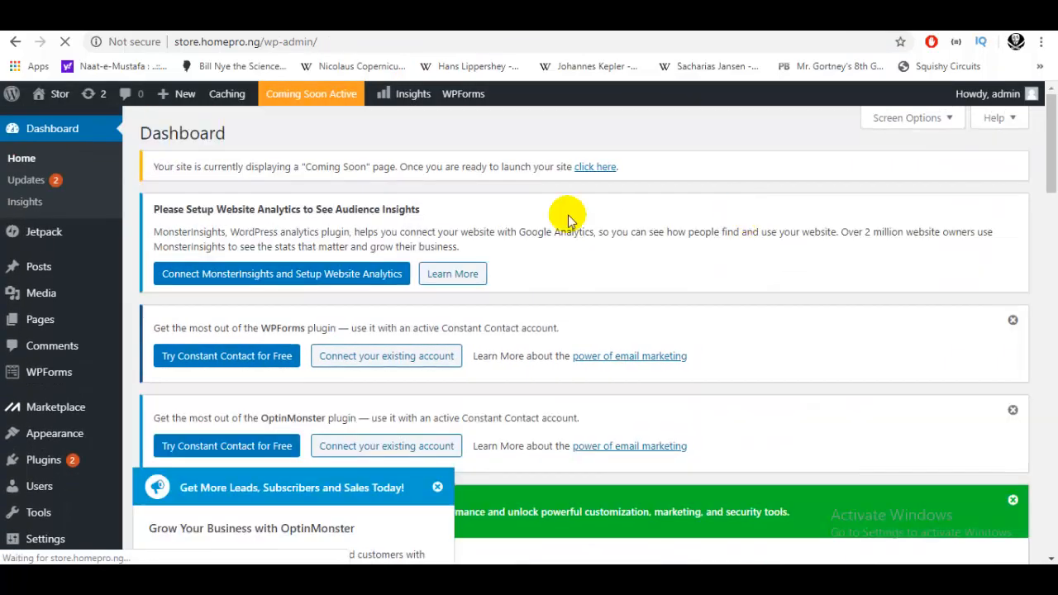
- Open the installed themes page and dismiss the OptinMonster and WPForms promotional notices
{"action": "scroll", "coordinate": [461, 402], "scroll_direction": "down", "scroll_amount": 1}
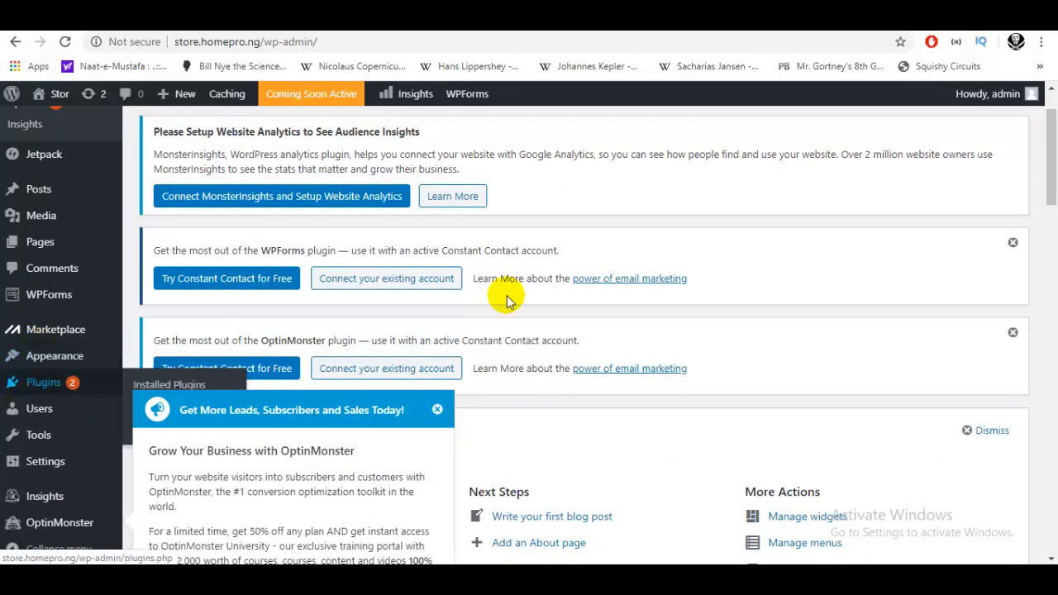
{"action": "mouse_move", "coordinate": [30, 360]}
{"action": "left_click", "coordinate": [177, 359]}
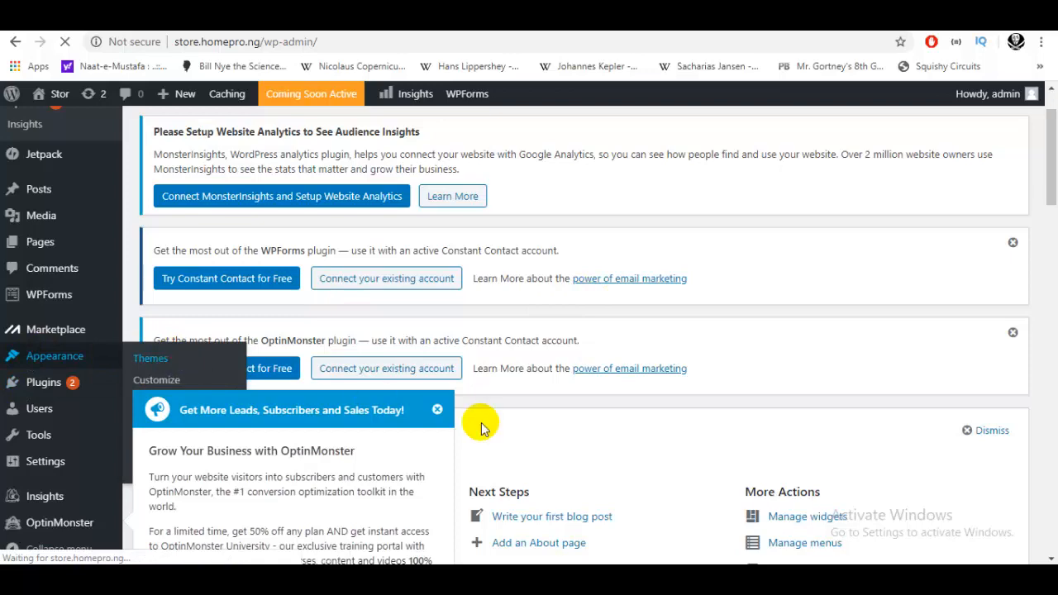
{"action": "left_click", "coordinate": [440, 410]}
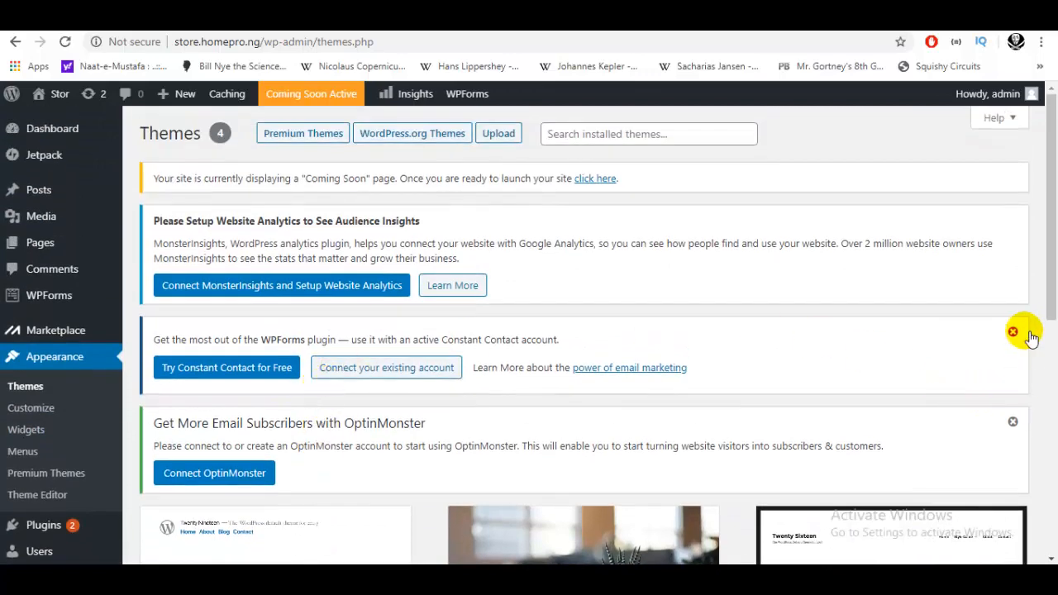
{"action": "left_click", "coordinate": [1013, 332]}
{"action": "left_click", "coordinate": [1014, 330]}
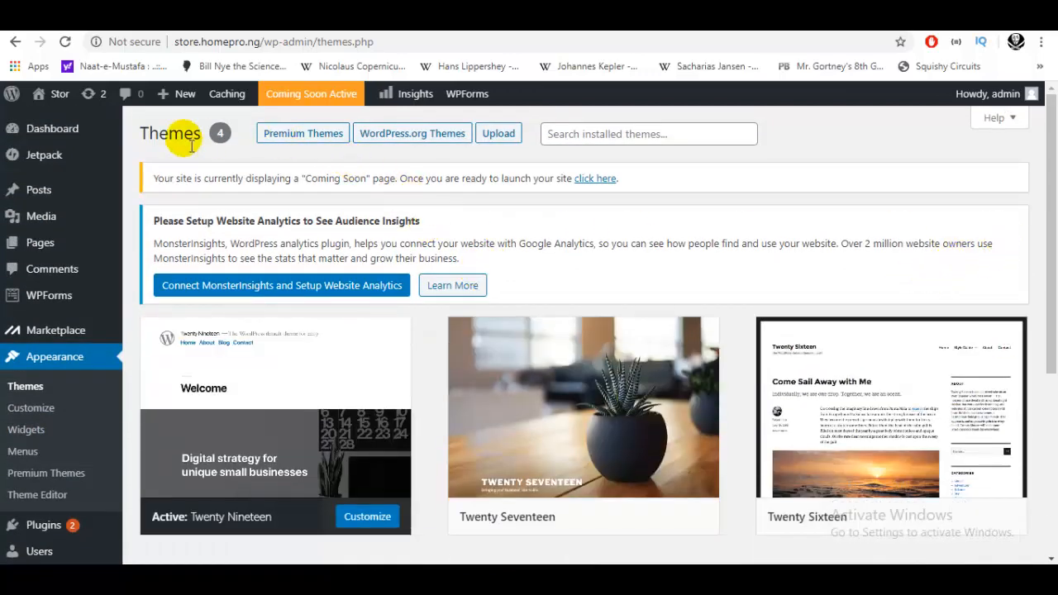
- Upload the Porto theme zip file from the Downloads folder, install it and activate the theme
{"action": "left_click", "coordinate": [472, 142]}
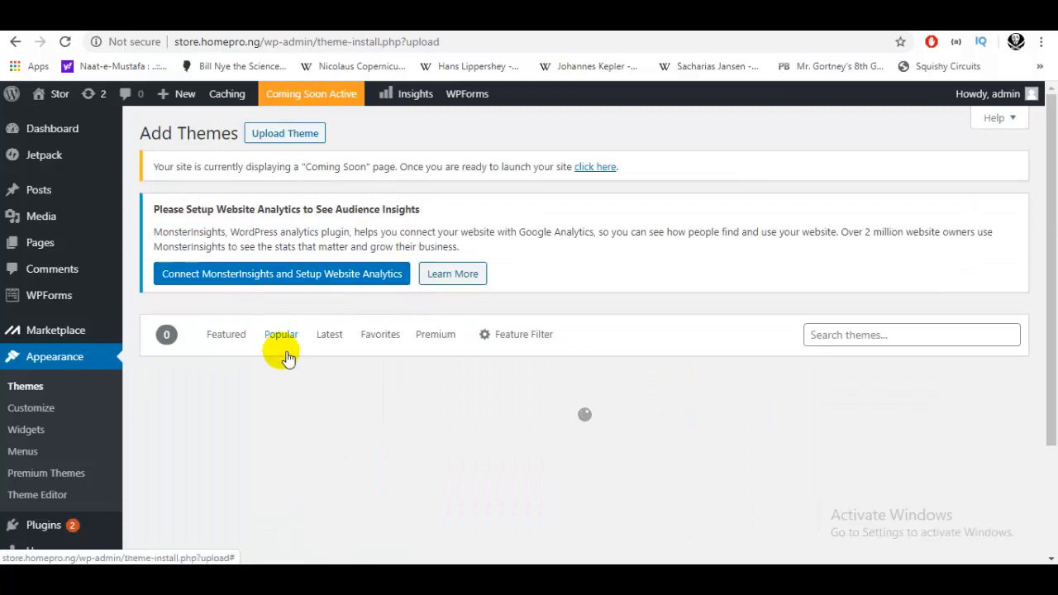
{"action": "left_click", "coordinate": [290, 135]}
{"action": "left_click", "coordinate": [475, 432]}
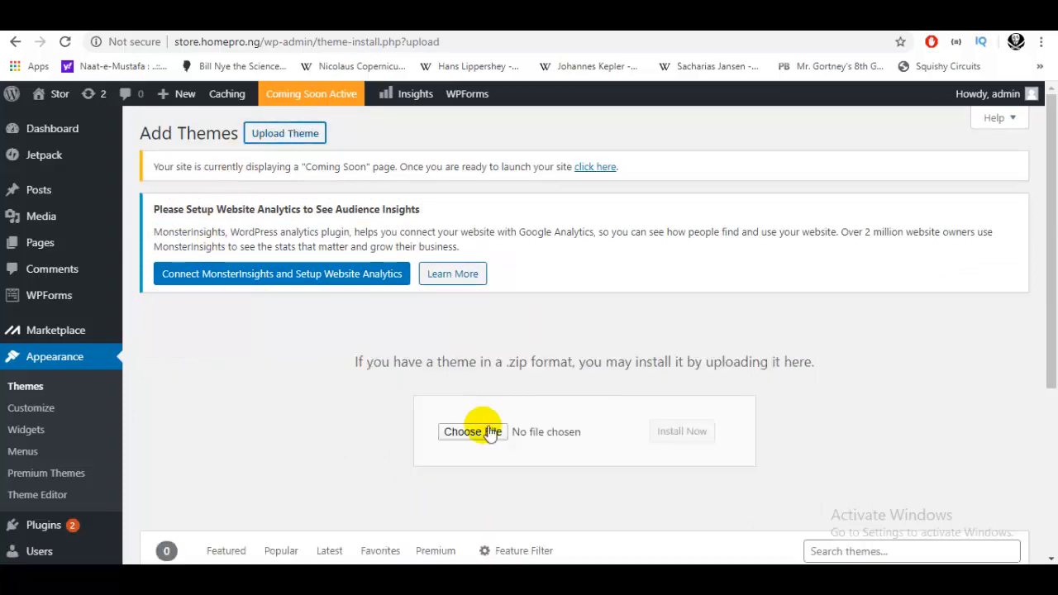
{"action": "left_click", "coordinate": [219, 382]}
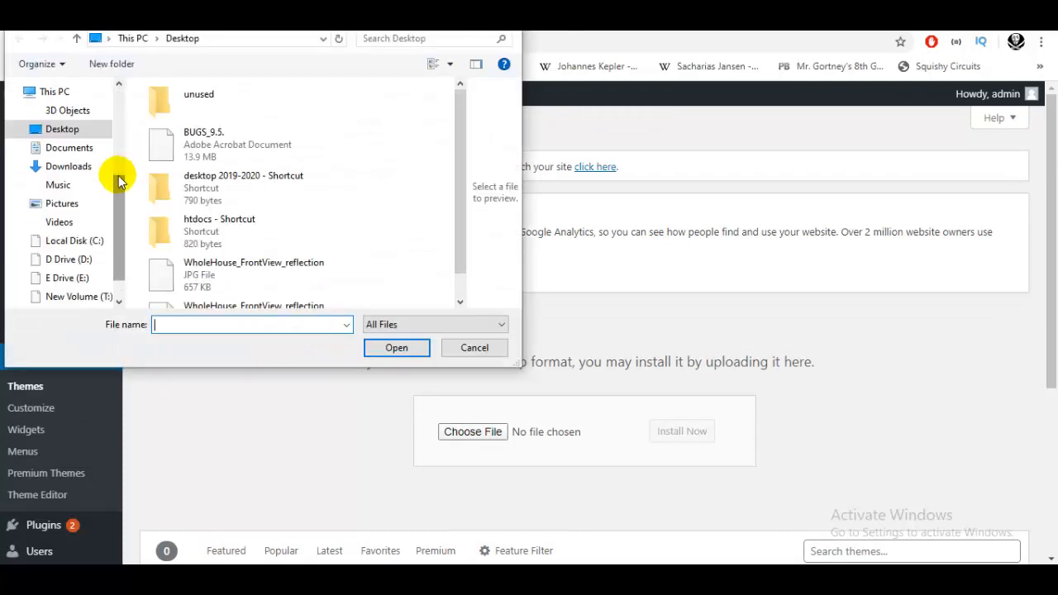
{"action": "left_click", "coordinate": [71, 165]}
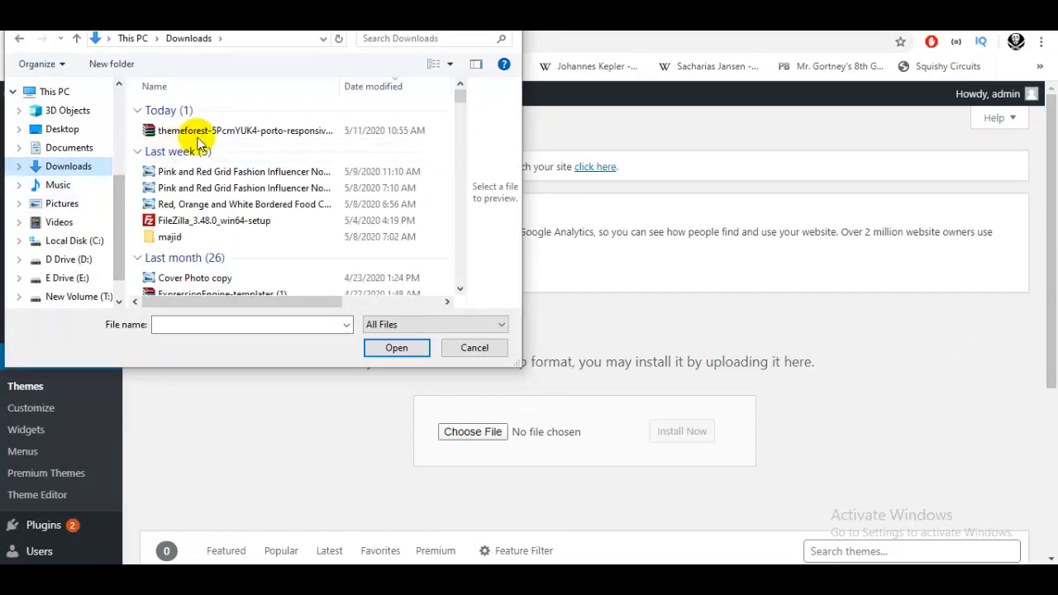
{"action": "double_click", "coordinate": [215, 132]}
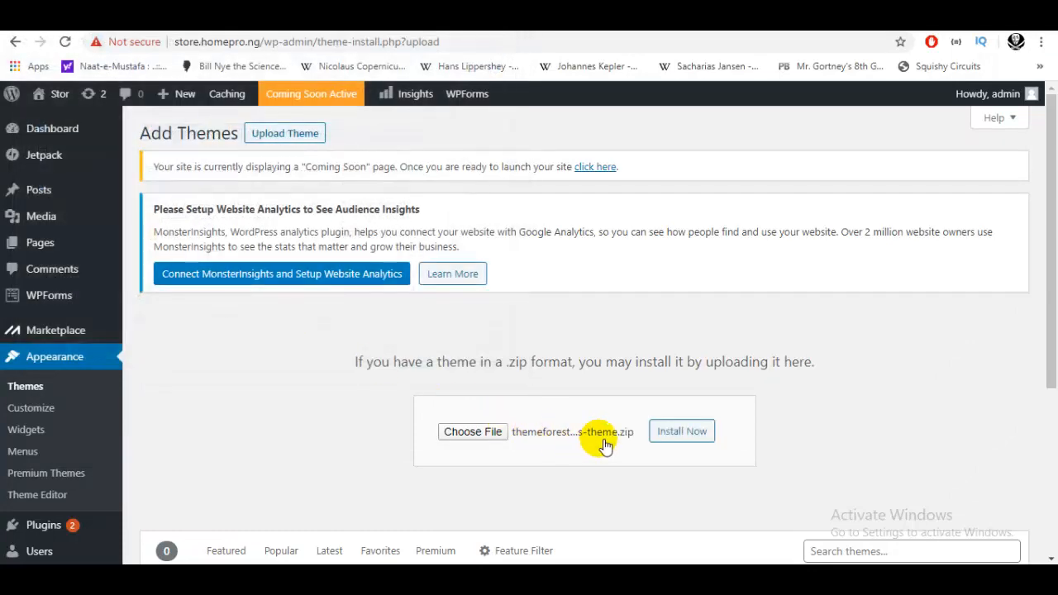
{"action": "left_click", "coordinate": [681, 431]}
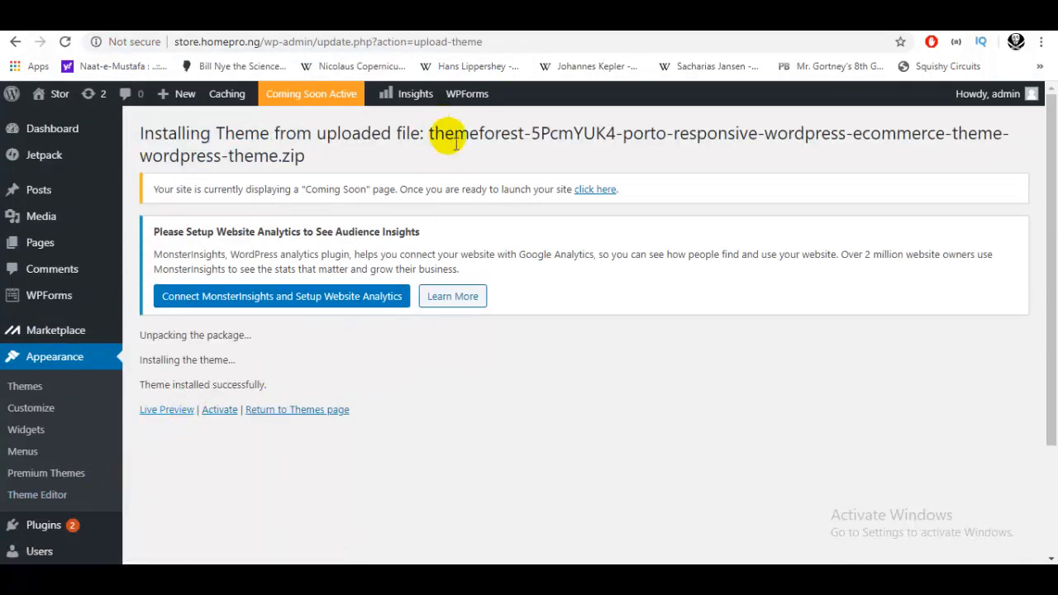
{"action": "left_click", "coordinate": [213, 409]}
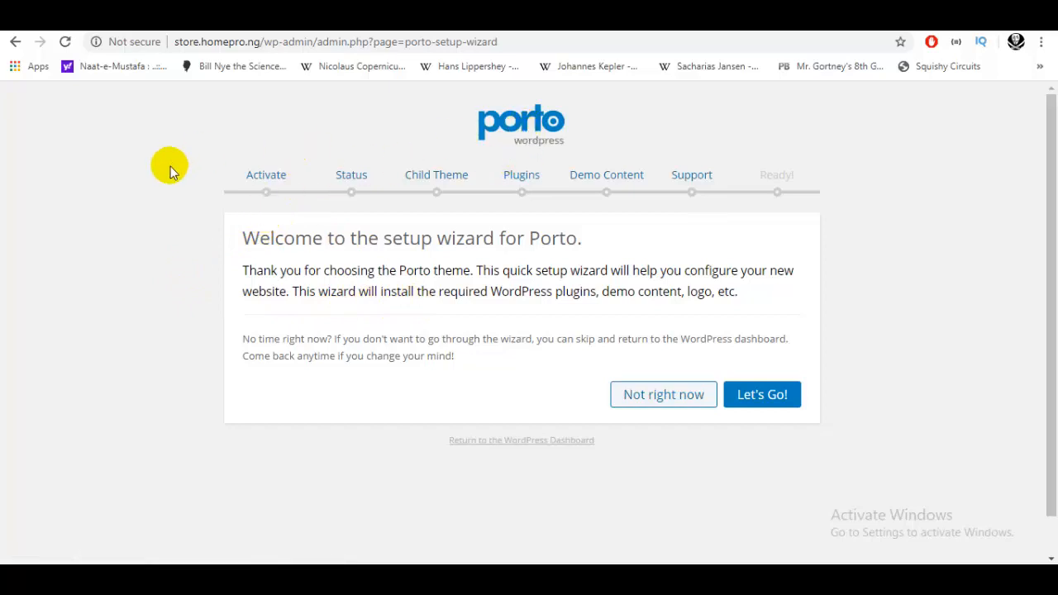
- Start the Porto setup wizard and activate the theme license with the item purchase code
{"action": "left_click", "coordinate": [773, 399]}
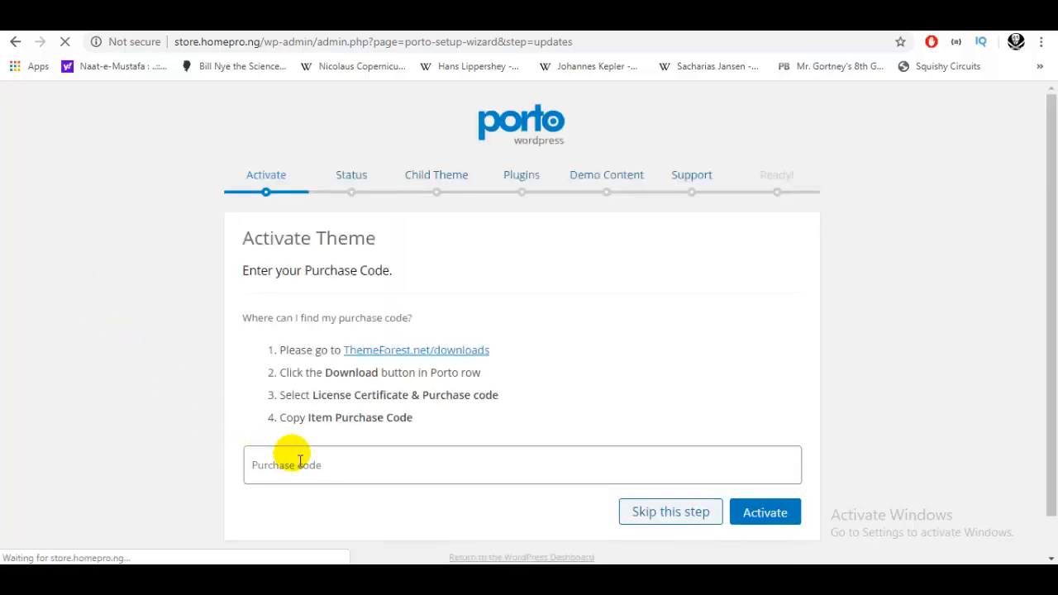
{"action": "left_click", "coordinate": [300, 461]}
{"action": "left_click", "coordinate": [348, 425]}
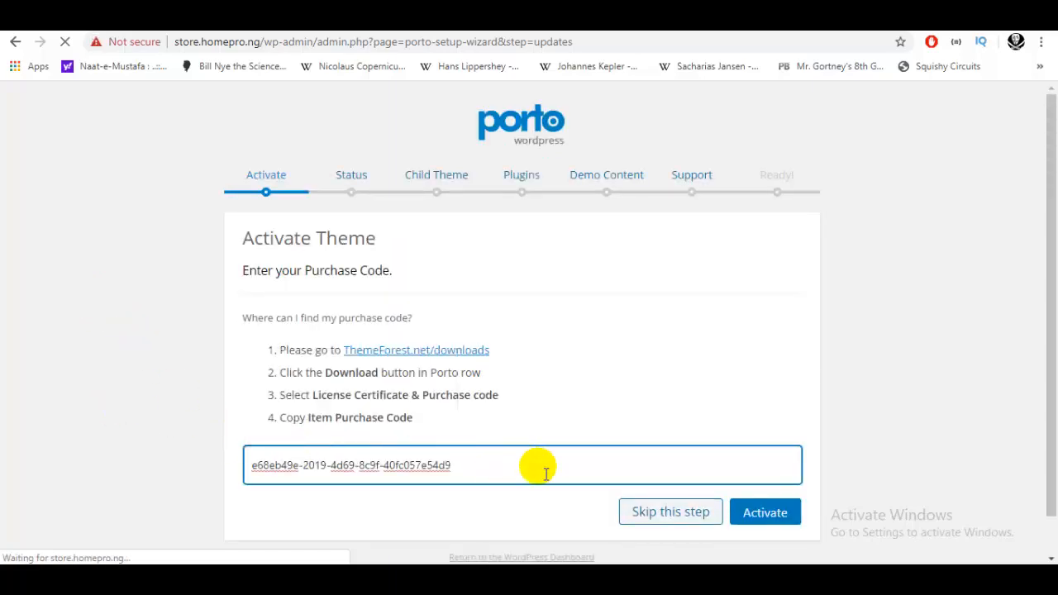
{"action": "left_click", "coordinate": [754, 525]}
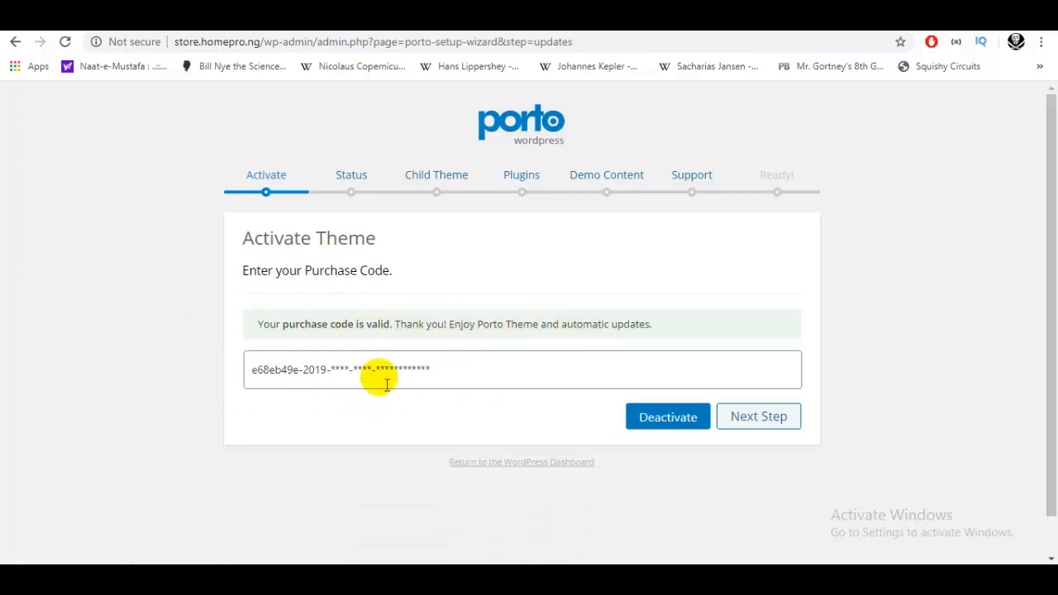
- Proceed to the setup wizard's System Status step and review the server and PHP requirements
{"action": "scroll", "coordinate": [578, 347], "scroll_direction": "down", "scroll_amount": 1}
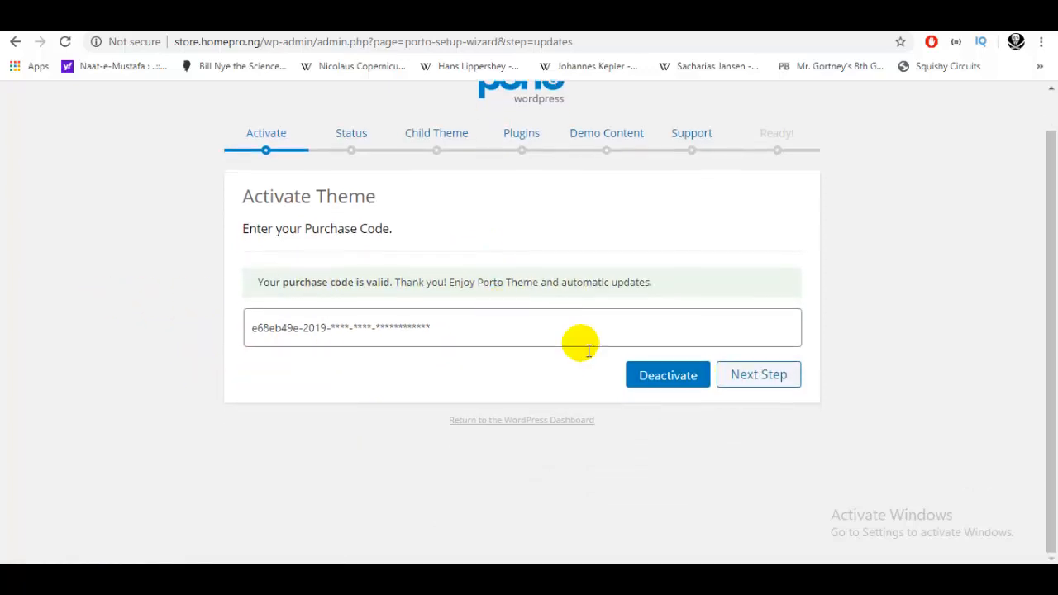
{"action": "left_click", "coordinate": [756, 374]}
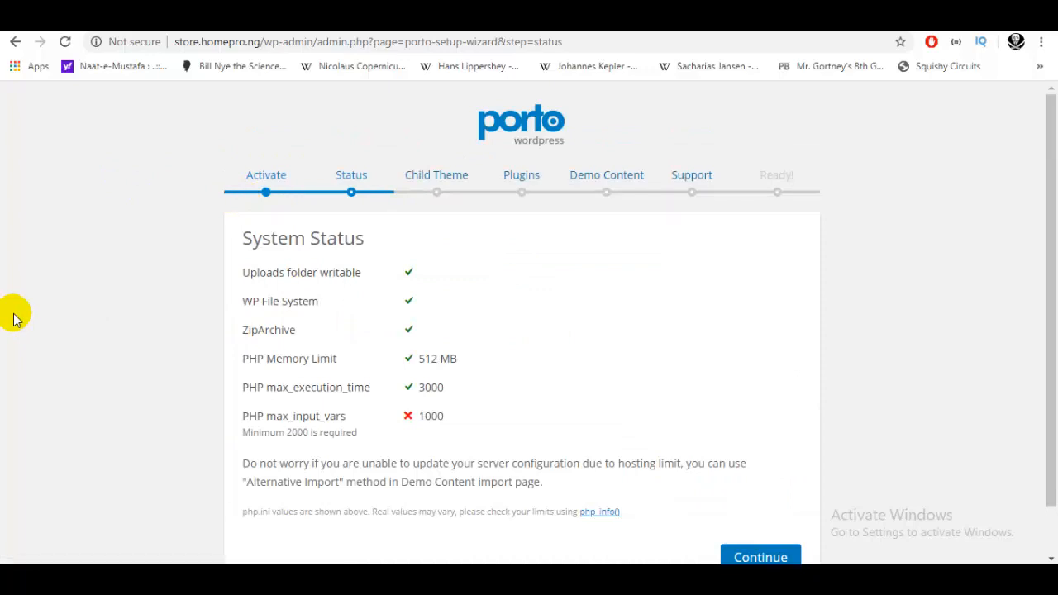
{"action": "scroll", "coordinate": [14, 319], "scroll_direction": "down", "scroll_amount": 2}
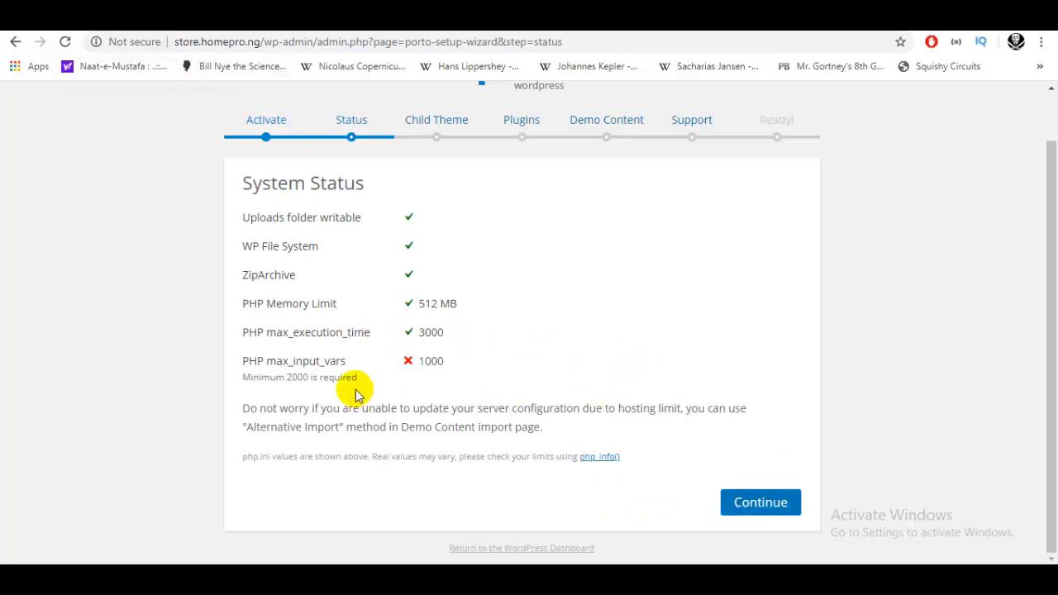
- Continue past the System Status step and skip creating the optional Porto child theme
{"action": "left_click", "coordinate": [738, 504]}
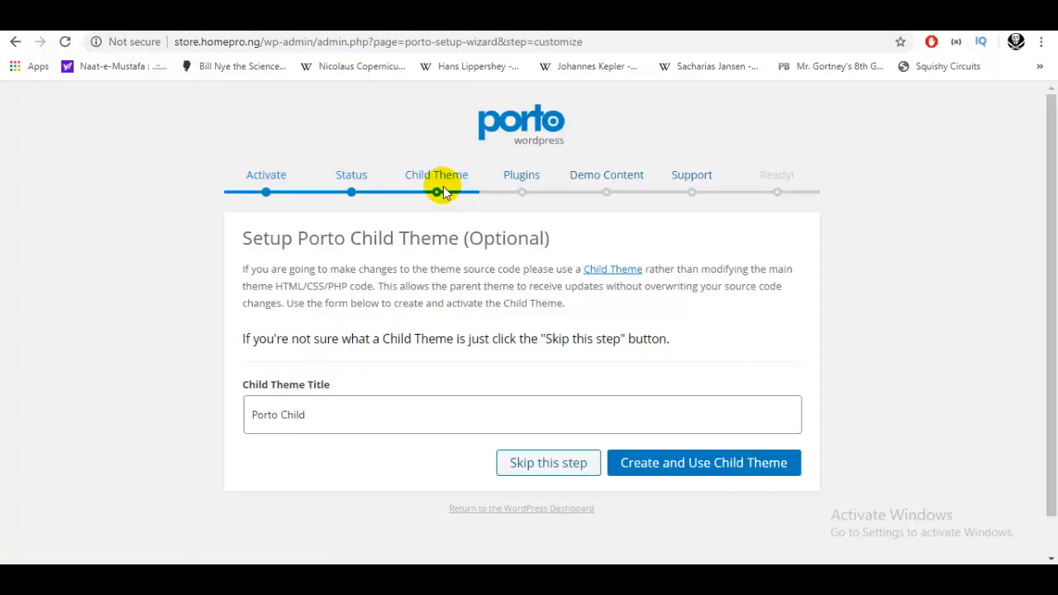
{"action": "left_click", "coordinate": [543, 465]}
{"action": "left_click", "coordinate": [171, 397]}
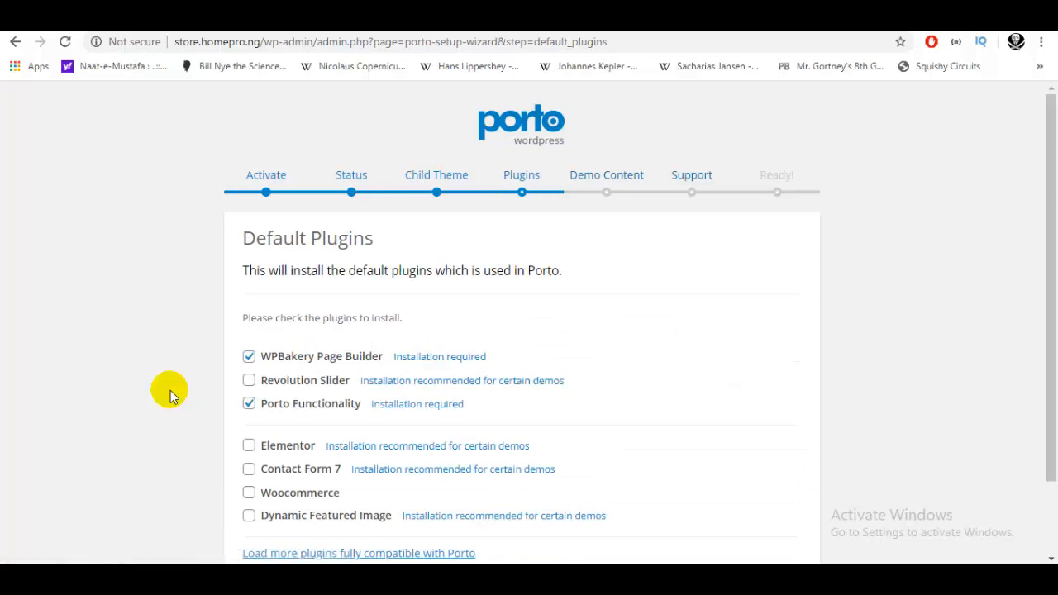
- Add Elementor, Contact Form 7, Woocommerce and Revolution Slider to the required default plugins and proceed with installing them
{"action": "scroll", "coordinate": [168, 390], "scroll_direction": "down", "scroll_amount": 1}
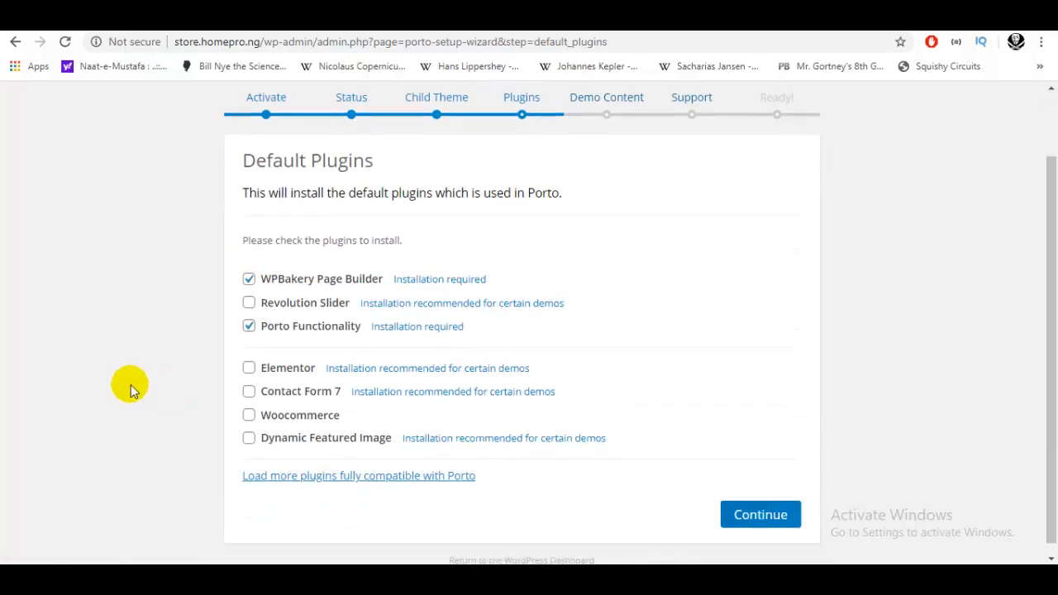
{"action": "left_click", "coordinate": [249, 368]}
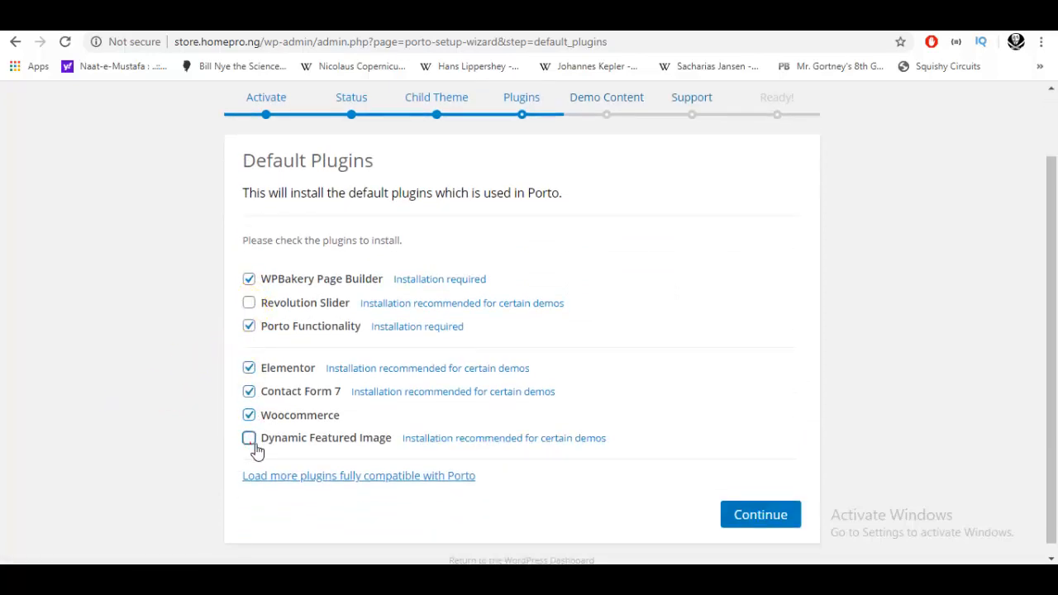
{"action": "left_click", "coordinate": [249, 303]}
{"action": "left_click", "coordinate": [745, 514]}
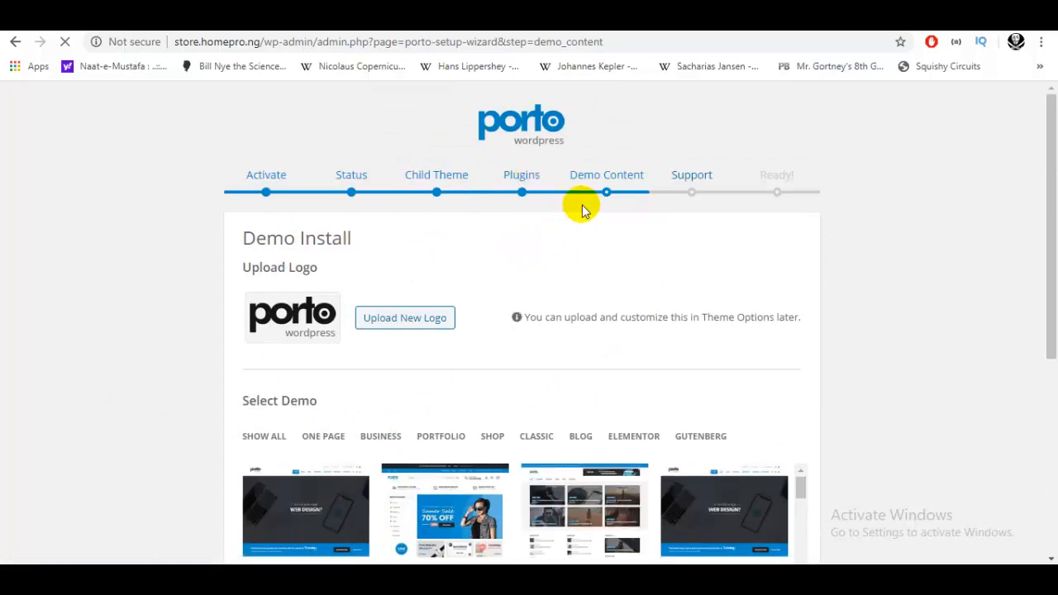
- Look through the available Porto demos and narrow the list to the Shop demo variations
{"action": "scroll", "coordinate": [77, 252], "scroll_direction": "down", "scroll_amount": 2}
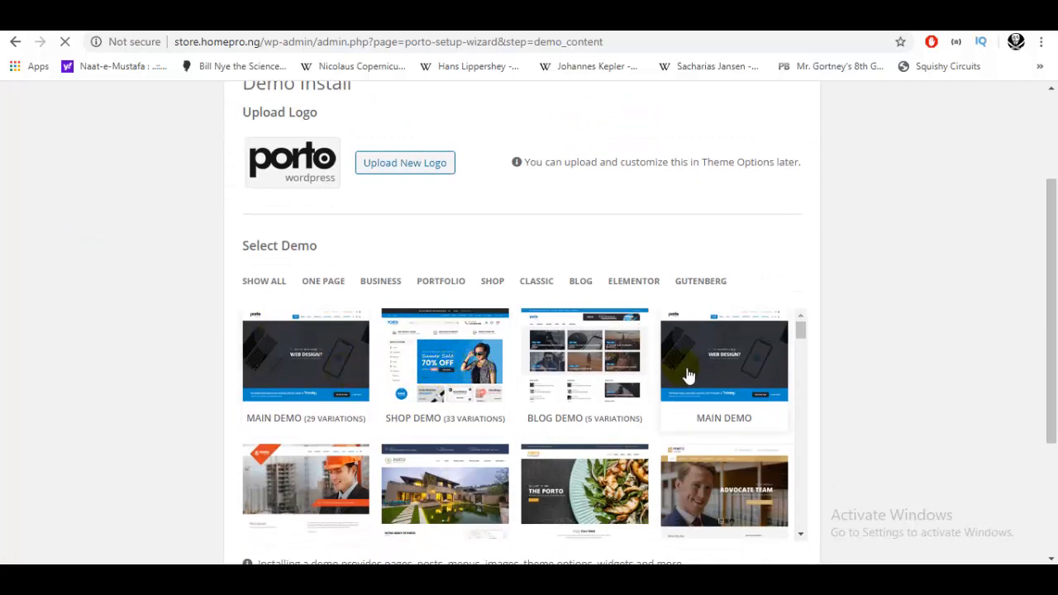
{"action": "scroll", "coordinate": [686, 375], "scroll_direction": "down", "scroll_amount": 2}
{"action": "scroll", "coordinate": [688, 376], "scroll_direction": "down", "scroll_amount": 4}
{"action": "scroll", "coordinate": [671, 426], "scroll_direction": "up", "scroll_amount": 8}
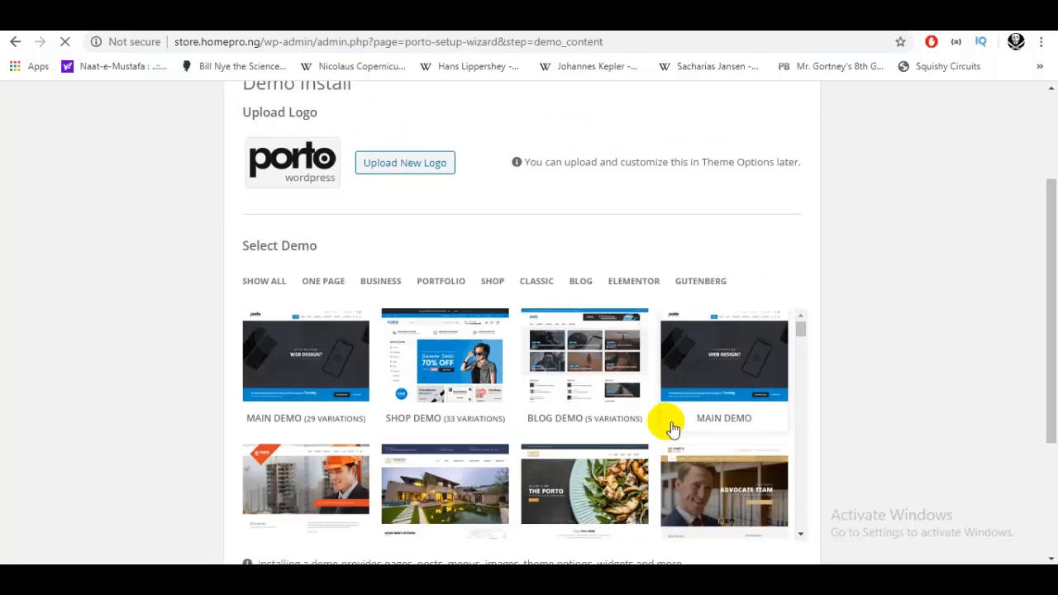
{"action": "left_click", "coordinate": [420, 366]}
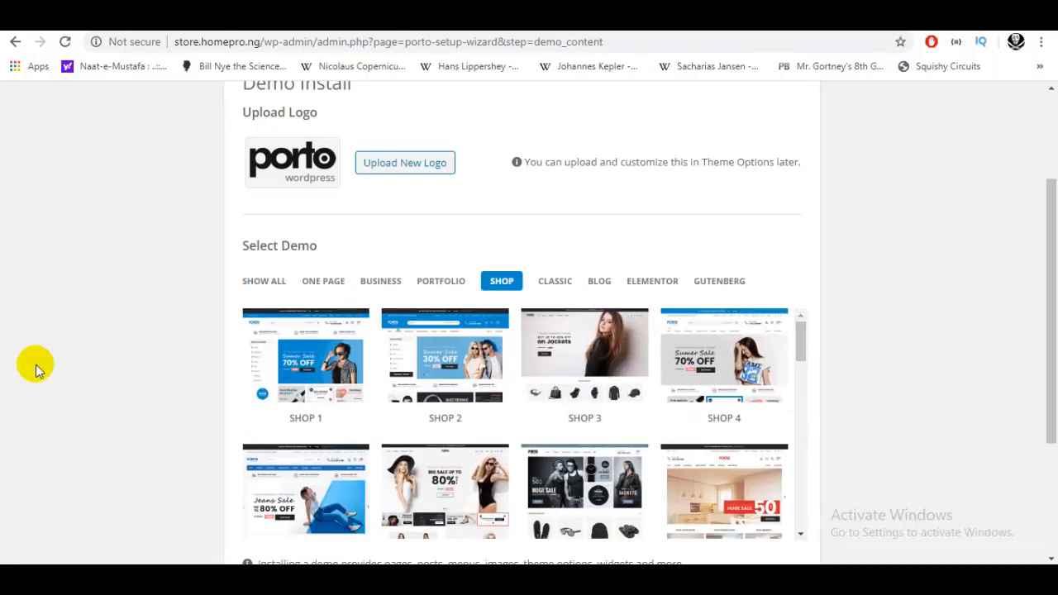
- Choose the Shop 15 demo with WPBakery Page Builder and start its standard import
{"action": "scroll", "coordinate": [698, 411], "scroll_direction": "down", "scroll_amount": 2}
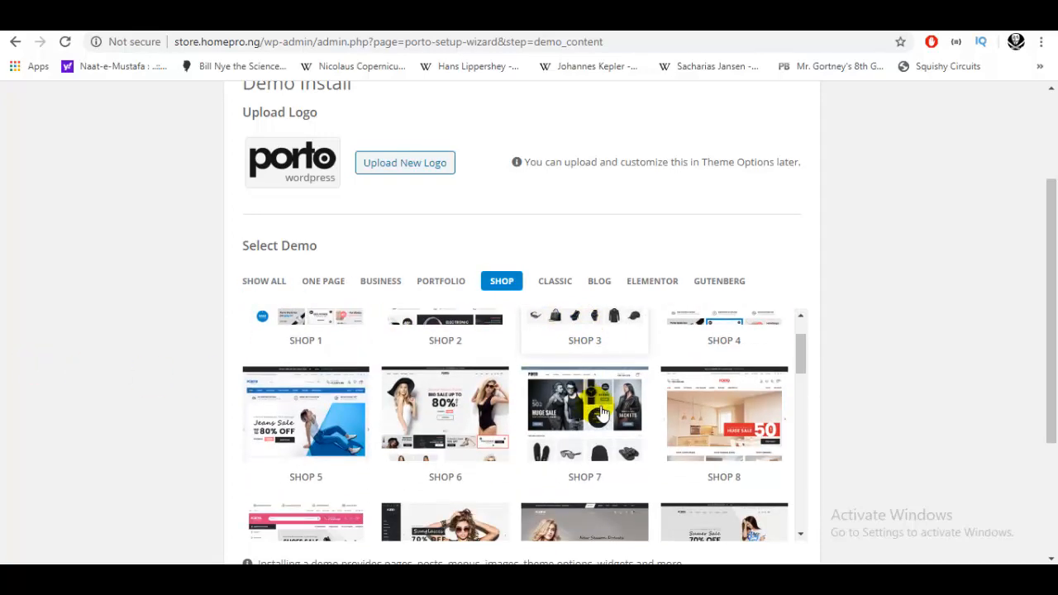
{"action": "scroll", "coordinate": [702, 416], "scroll_direction": "down", "scroll_amount": 2}
{"action": "scroll", "coordinate": [308, 404], "scroll_direction": "down", "scroll_amount": 2}
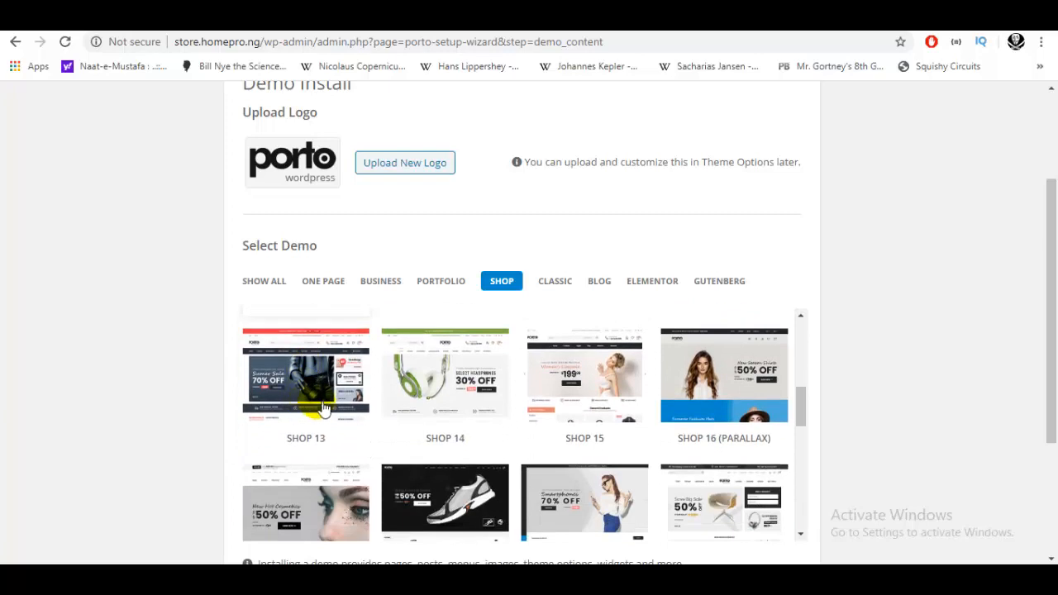
{"action": "left_click", "coordinate": [567, 384]}
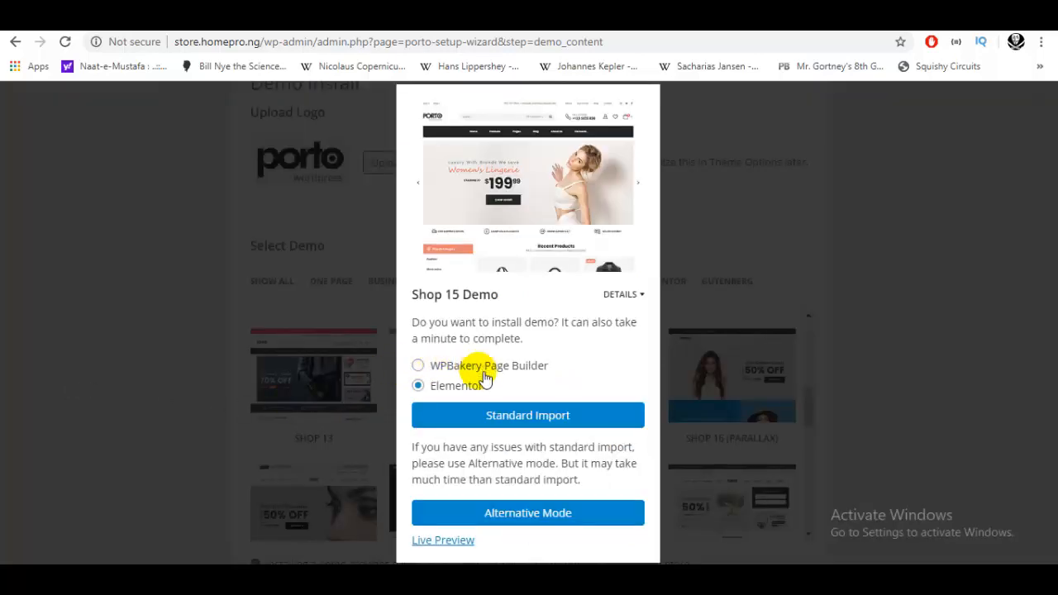
{"action": "left_click", "coordinate": [428, 366]}
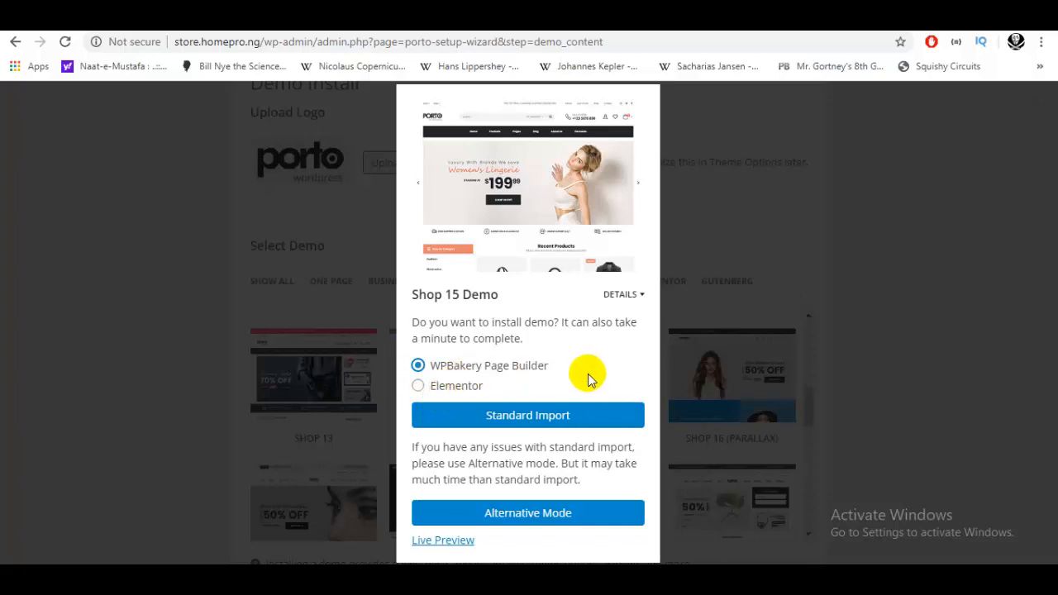
{"action": "left_click", "coordinate": [489, 415]}
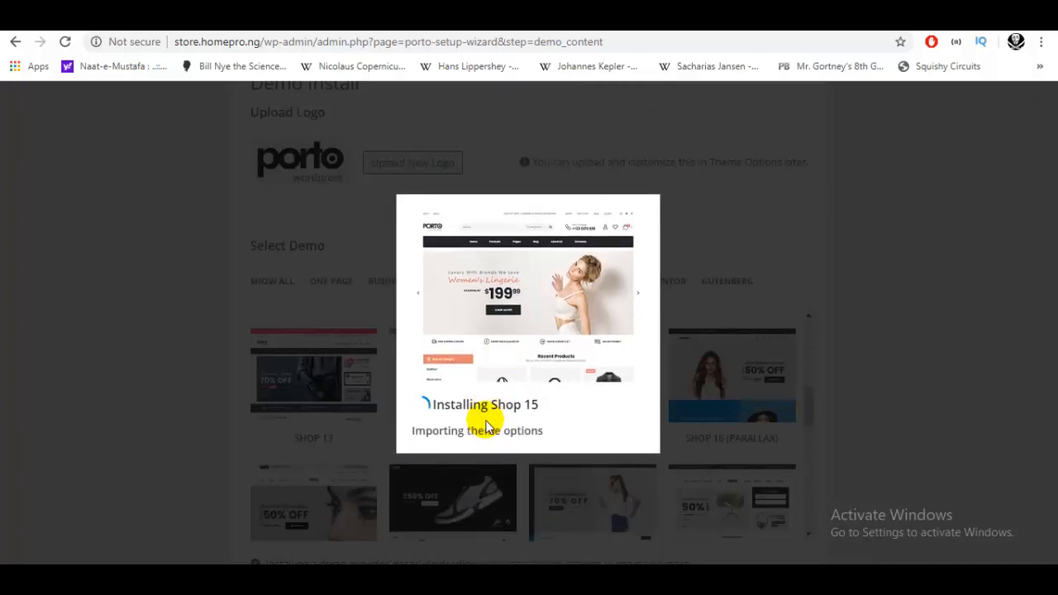
- Open store.homepro.ng in a separate tab and check how the store's front page looks during the import
{"action": "left_click", "coordinate": [387, 15]}
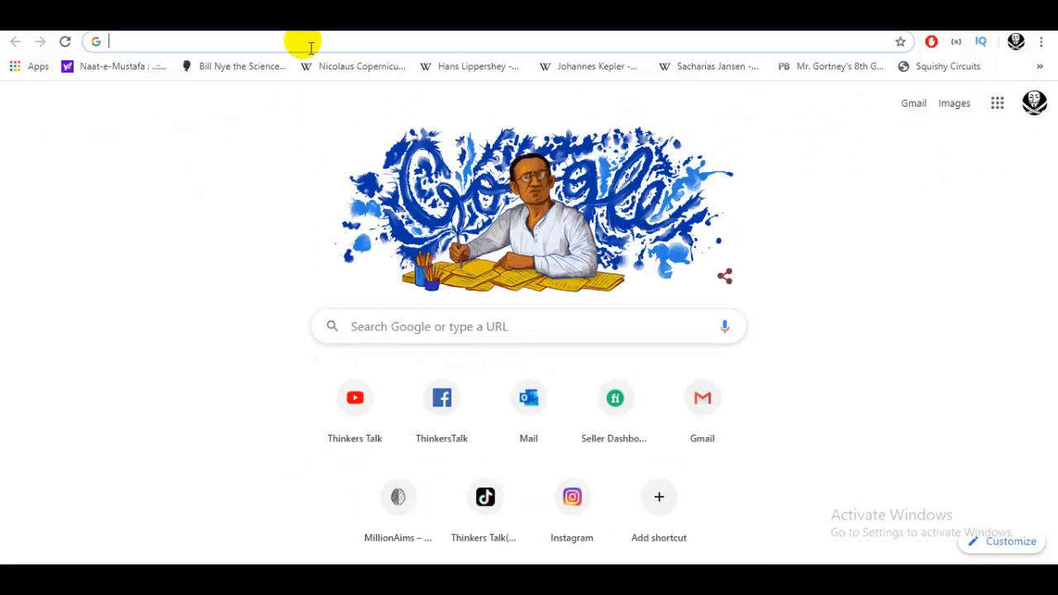
{"action": "type", "text": "stor"}
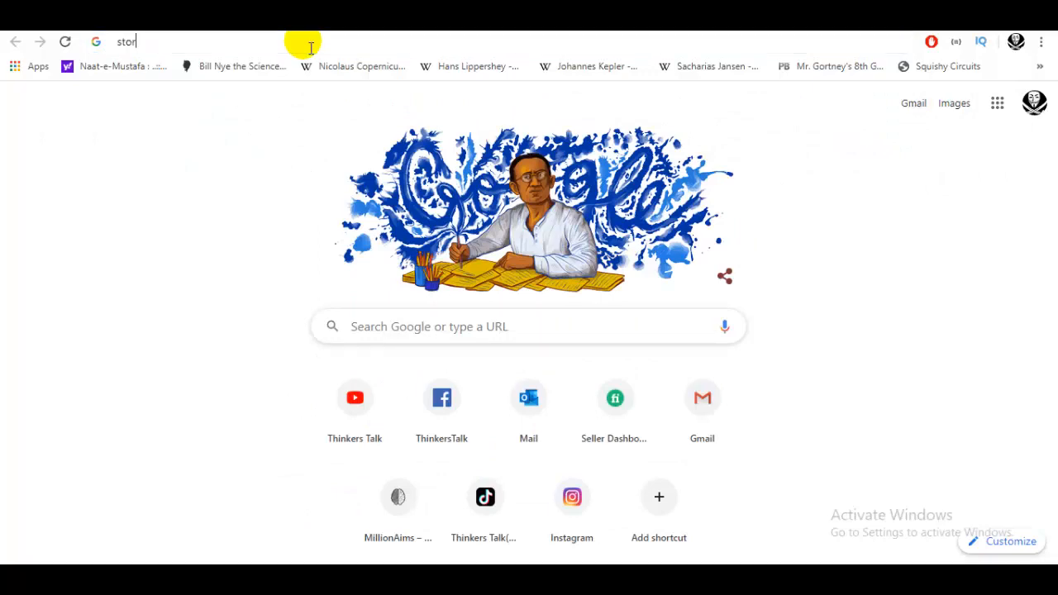
{"action": "type", "text": "e.home"}
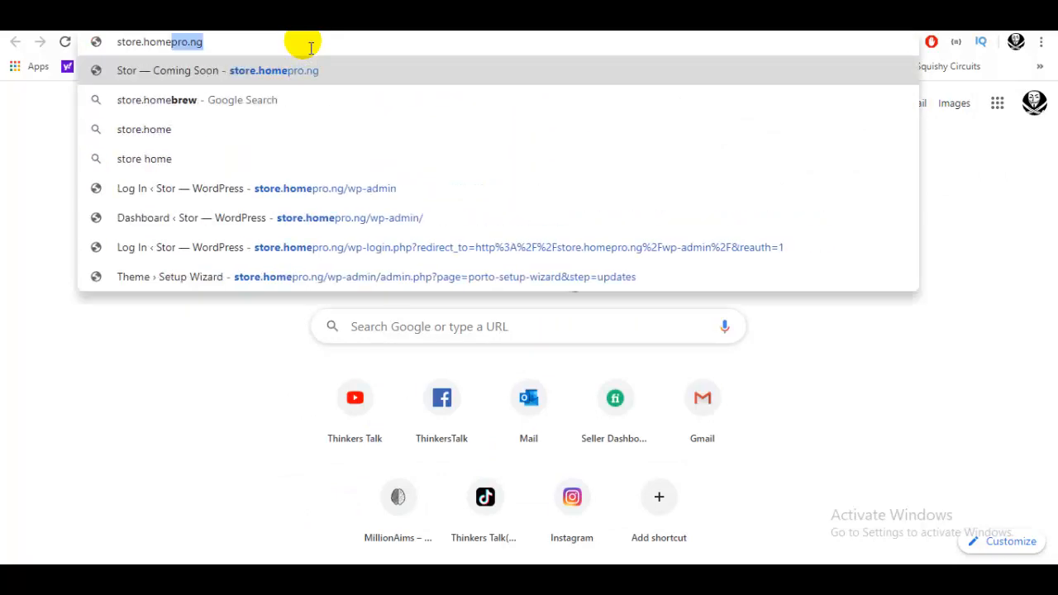
{"action": "key", "text": "Return"}
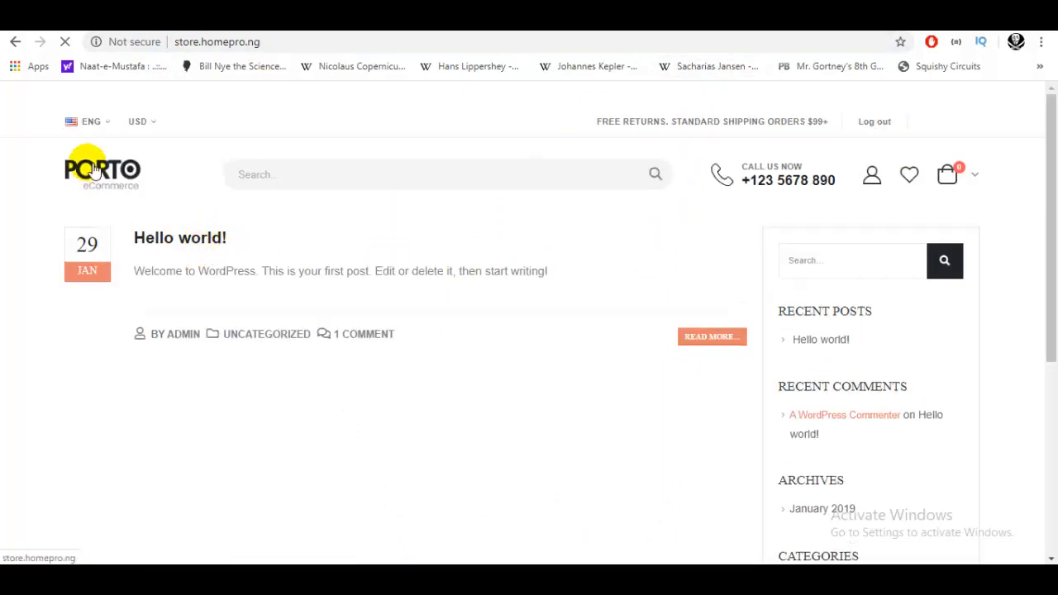
{"action": "scroll", "coordinate": [832, 346], "scroll_direction": "down", "scroll_amount": 5}
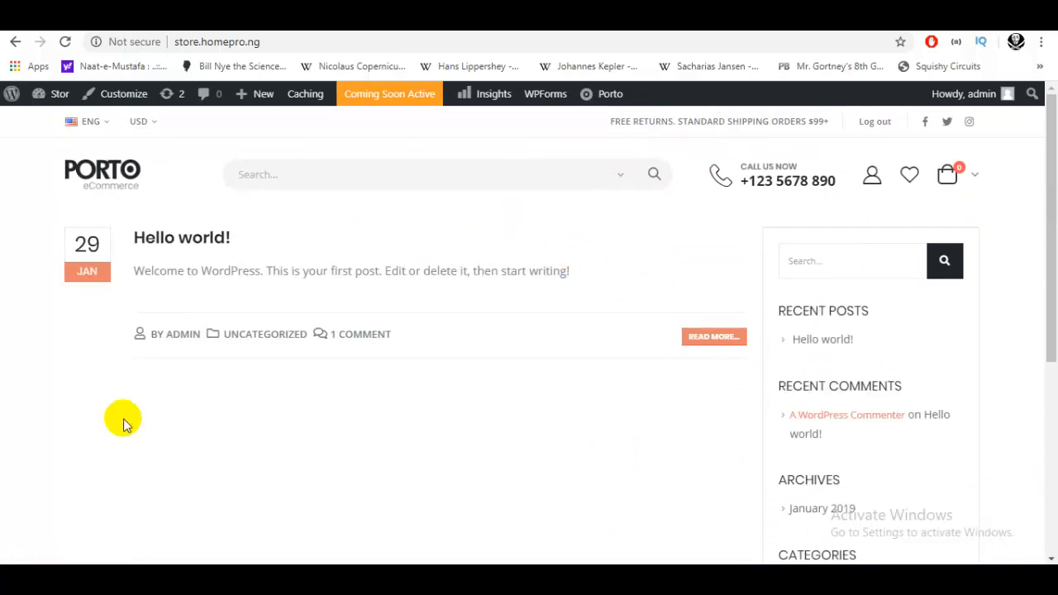
- Switch to the incognito window and review the live previews of the Porto Shop 15 and Shop 1 demos
{"action": "left_click", "coordinate": [199, 524]}
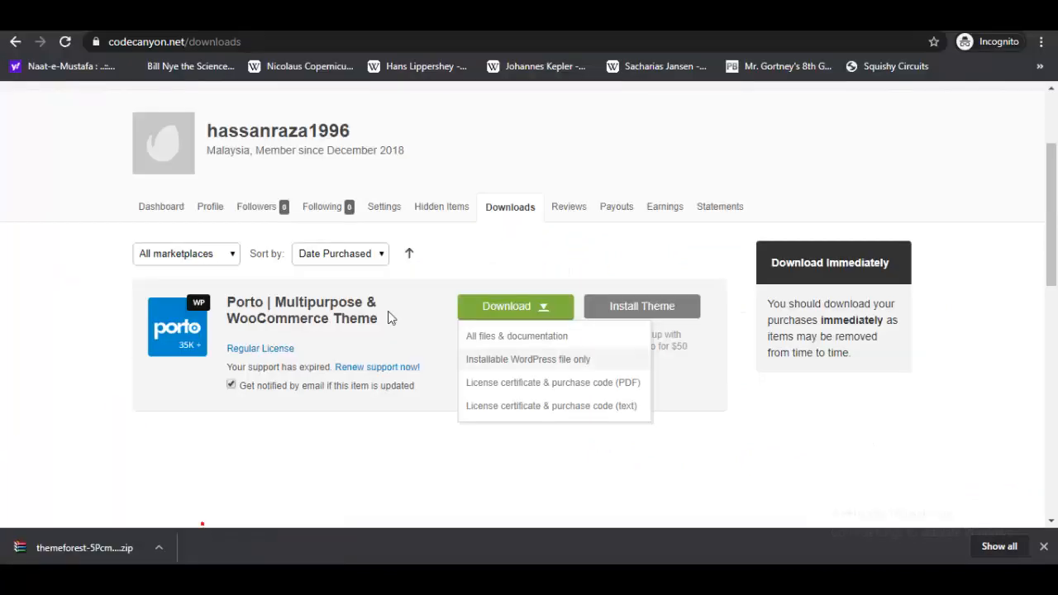
{"action": "left_click", "coordinate": [588, 20]}
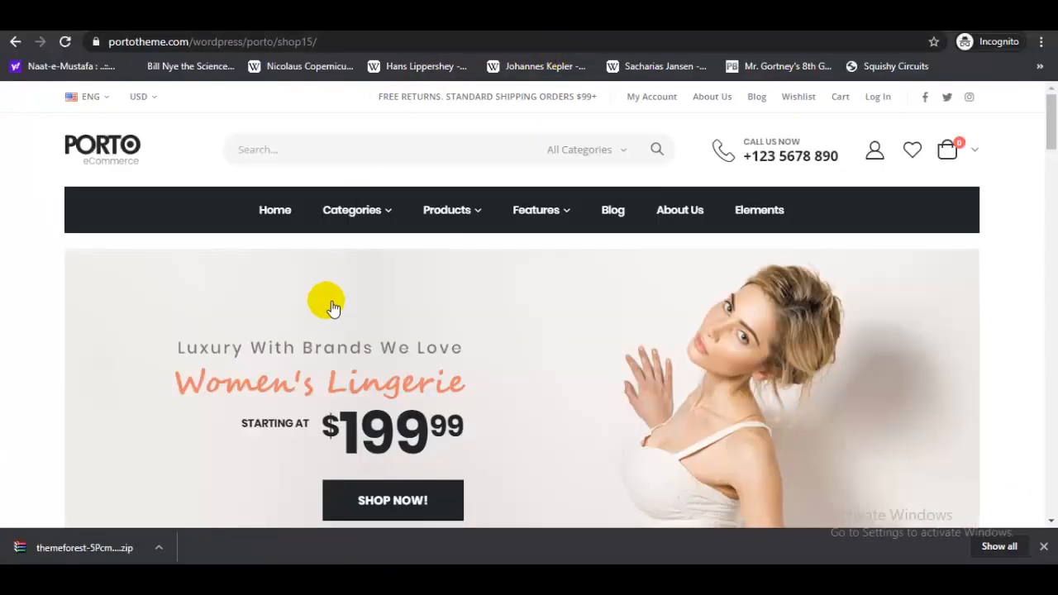
{"action": "scroll", "coordinate": [409, 264], "scroll_direction": "down", "scroll_amount": 2}
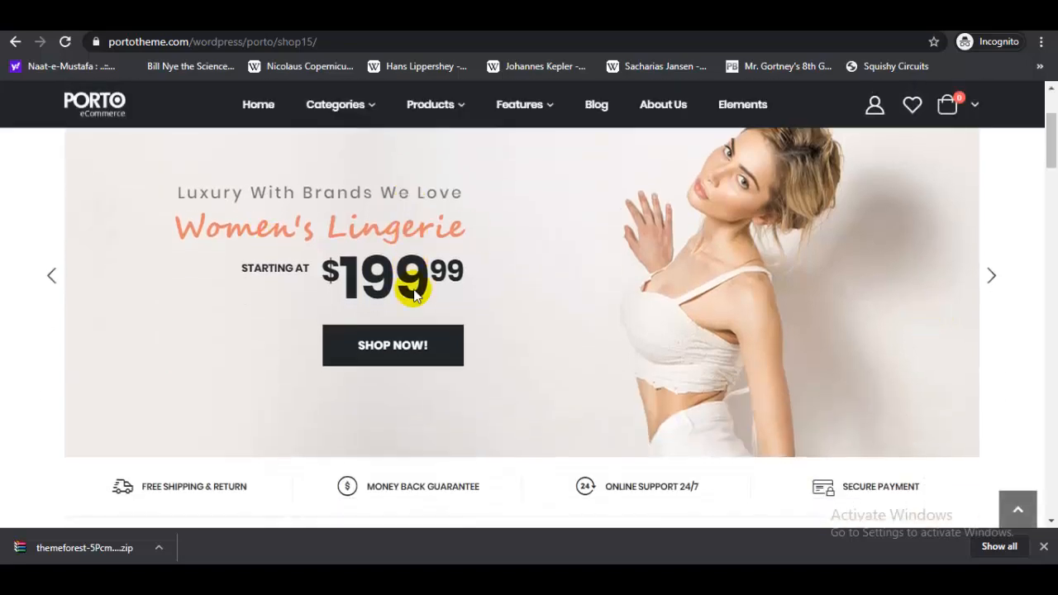
{"action": "scroll", "coordinate": [414, 296], "scroll_direction": "down", "scroll_amount": 15}
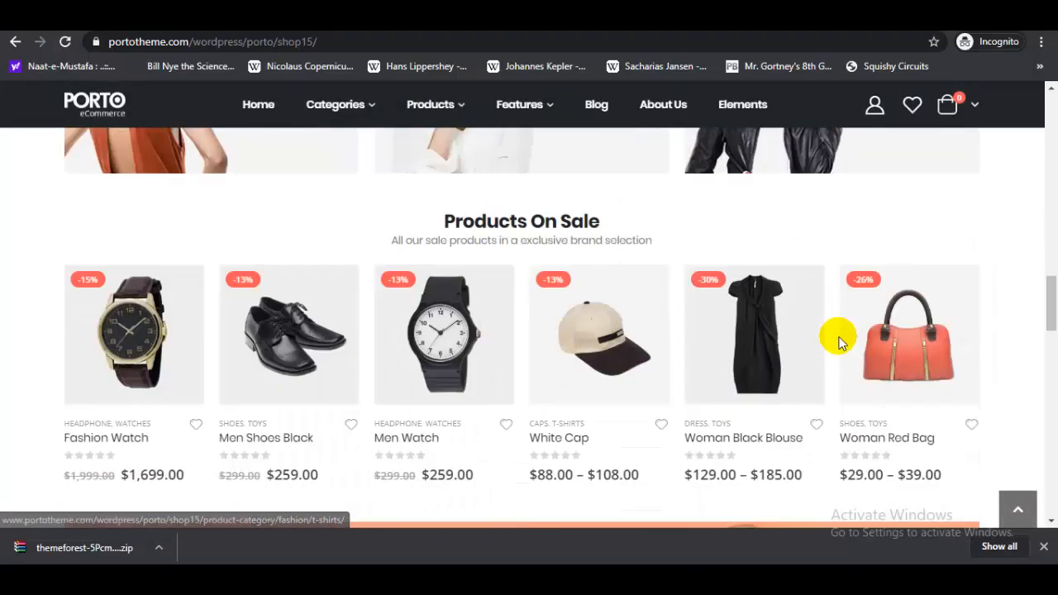
{"action": "scroll", "coordinate": [840, 342], "scroll_direction": "down", "scroll_amount": 15}
{"action": "scroll", "coordinate": [839, 341], "scroll_direction": "up", "scroll_amount": 12}
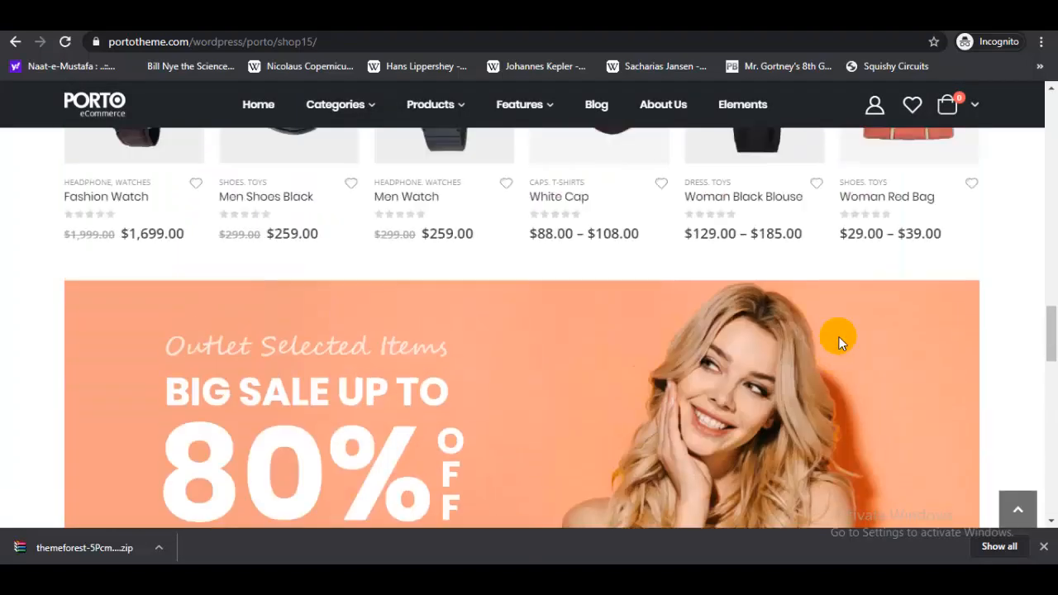
{"action": "scroll", "coordinate": [839, 341], "scroll_direction": "up", "scroll_amount": 10}
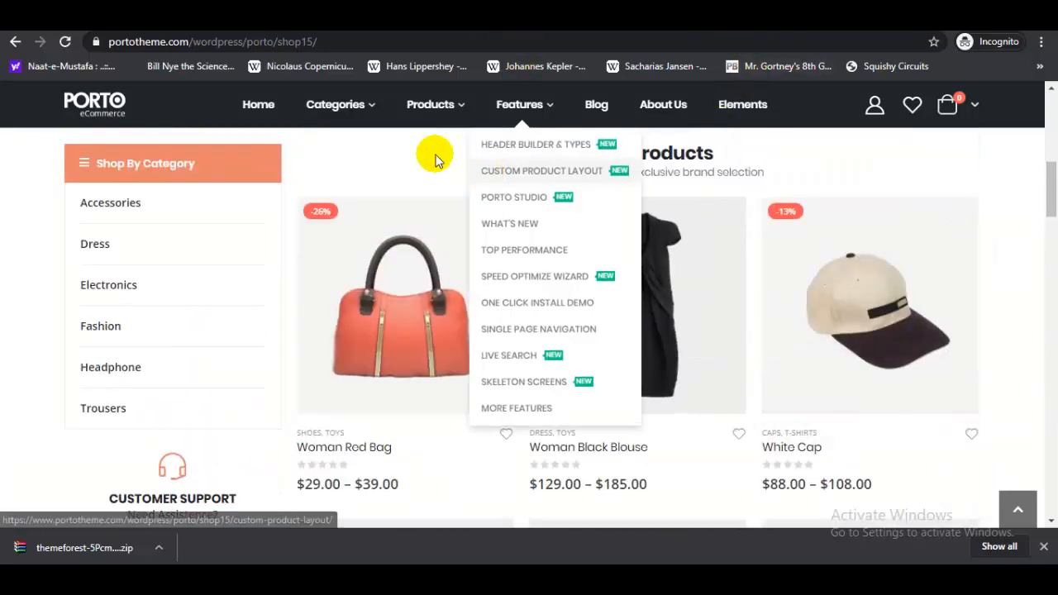
{"action": "left_click", "coordinate": [351, 18]}
{"action": "scroll", "coordinate": [343, 139], "scroll_direction": "up", "scroll_amount": 10}
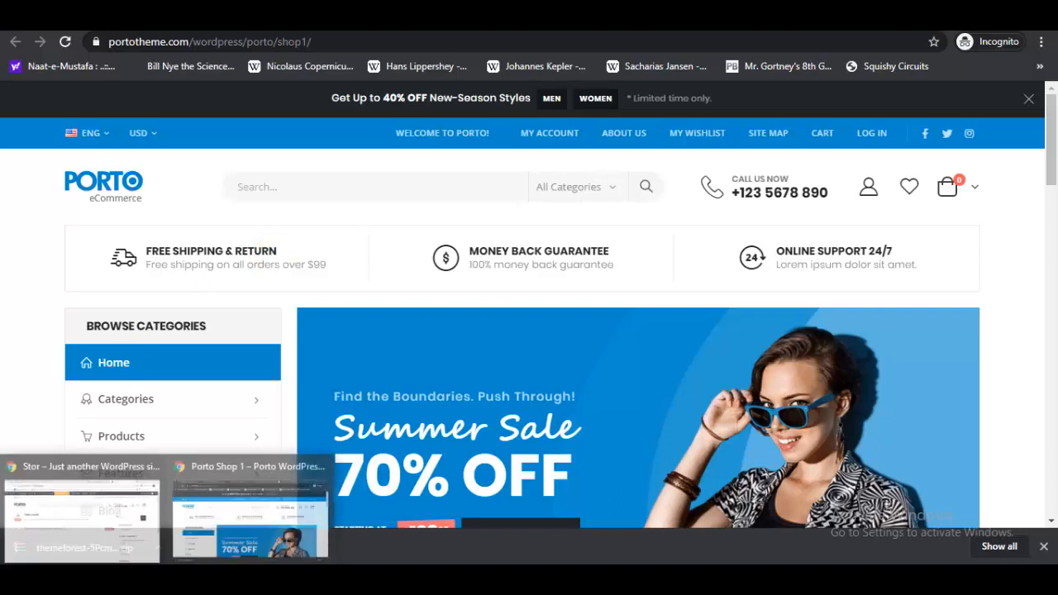
- Return to the Porto setup wizard and visit the site from the Shop 15 installation dialog
{"action": "left_click", "coordinate": [78, 525]}
{"action": "left_click", "coordinate": [592, 18]}
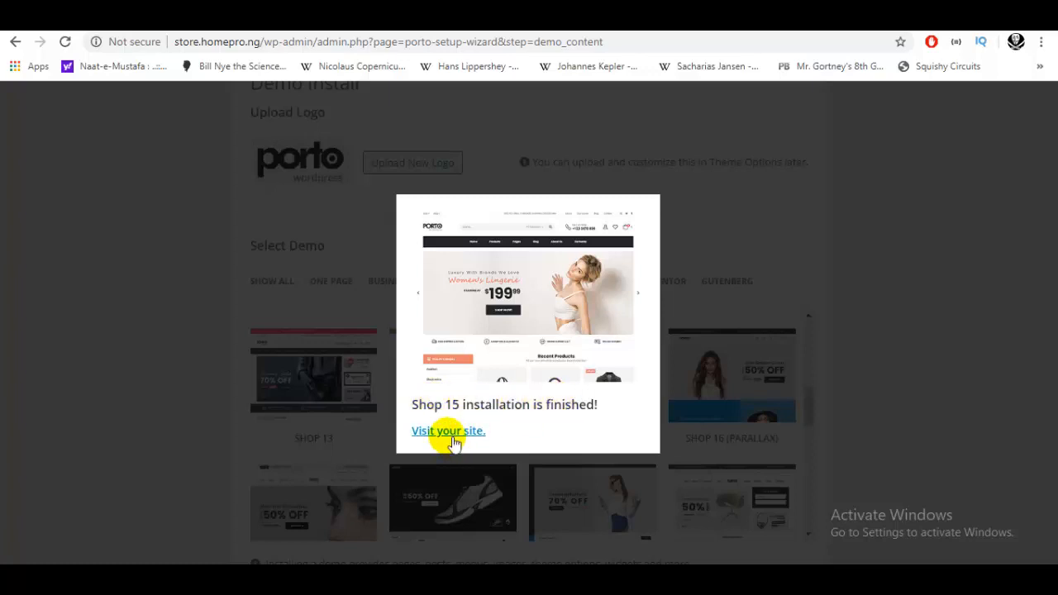
{"action": "left_click", "coordinate": [453, 440]}
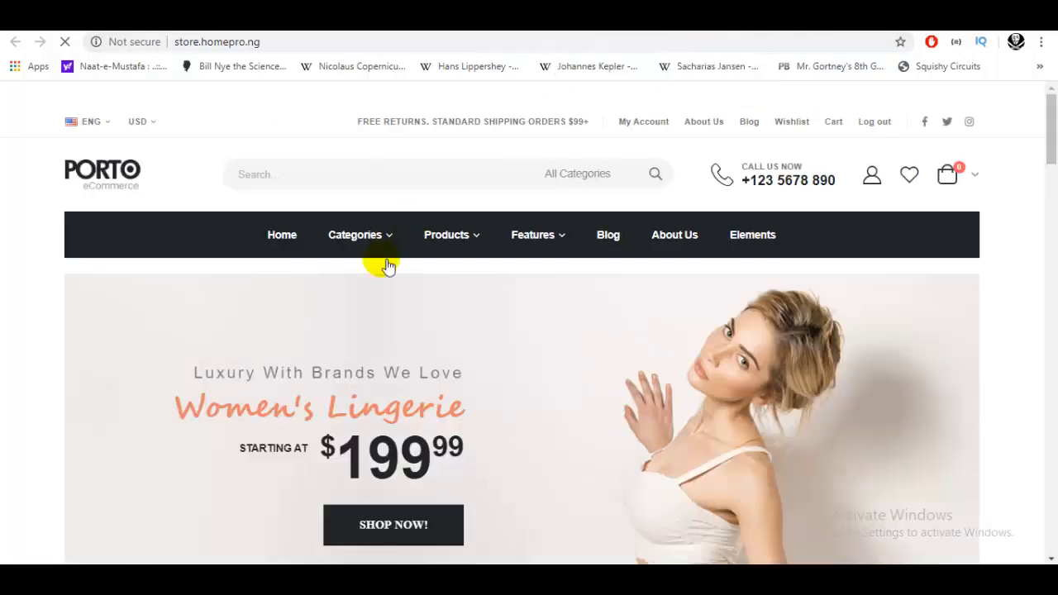
- Review the imported store homepage down to the footer and close the newsletter popup
{"action": "scroll", "coordinate": [972, 325], "scroll_direction": "down", "scroll_amount": 2}
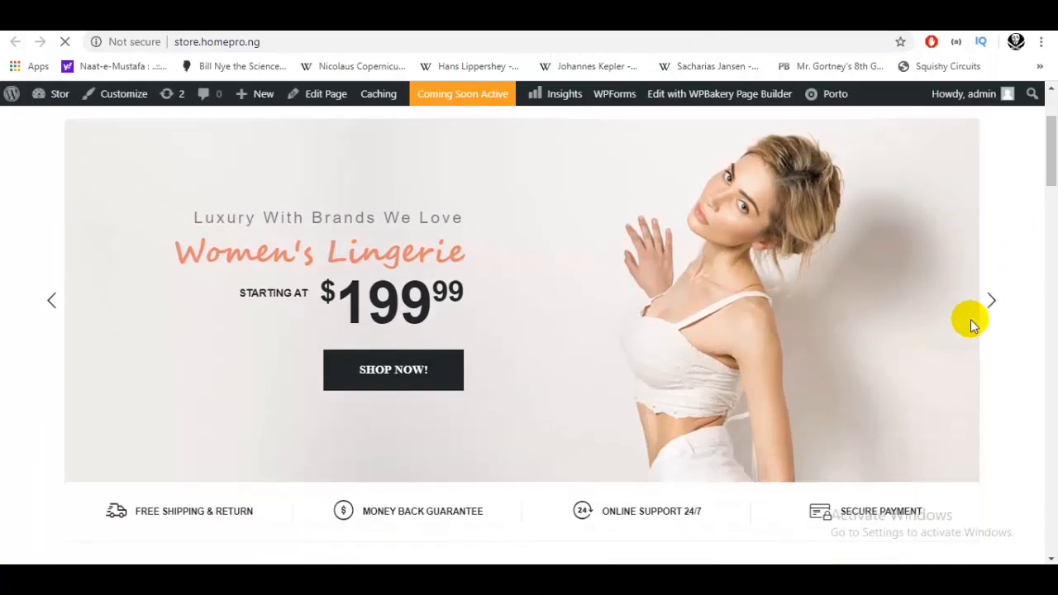
{"action": "scroll", "coordinate": [972, 325], "scroll_direction": "down", "scroll_amount": 14}
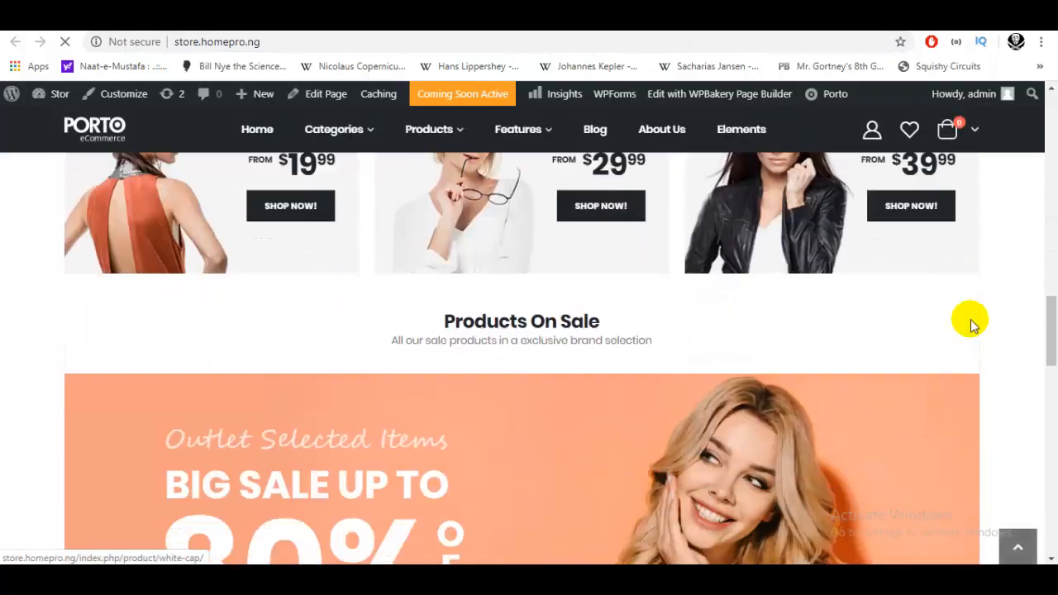
{"action": "scroll", "coordinate": [971, 324], "scroll_direction": "down", "scroll_amount": 15}
{"action": "scroll", "coordinate": [971, 325], "scroll_direction": "up", "scroll_amount": 5}
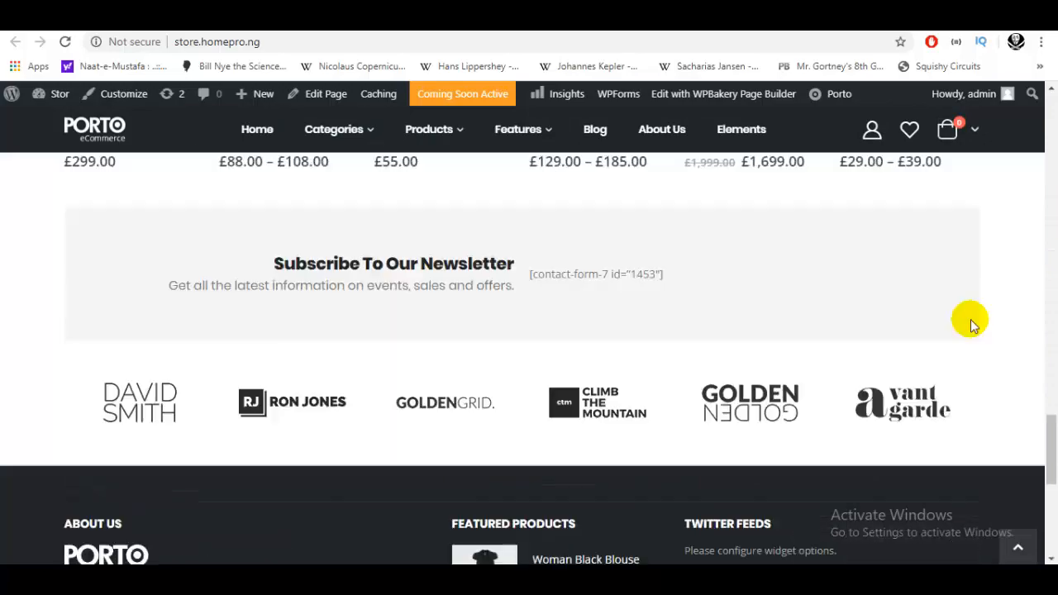
{"action": "scroll", "coordinate": [971, 325], "scroll_direction": "up", "scroll_amount": 20}
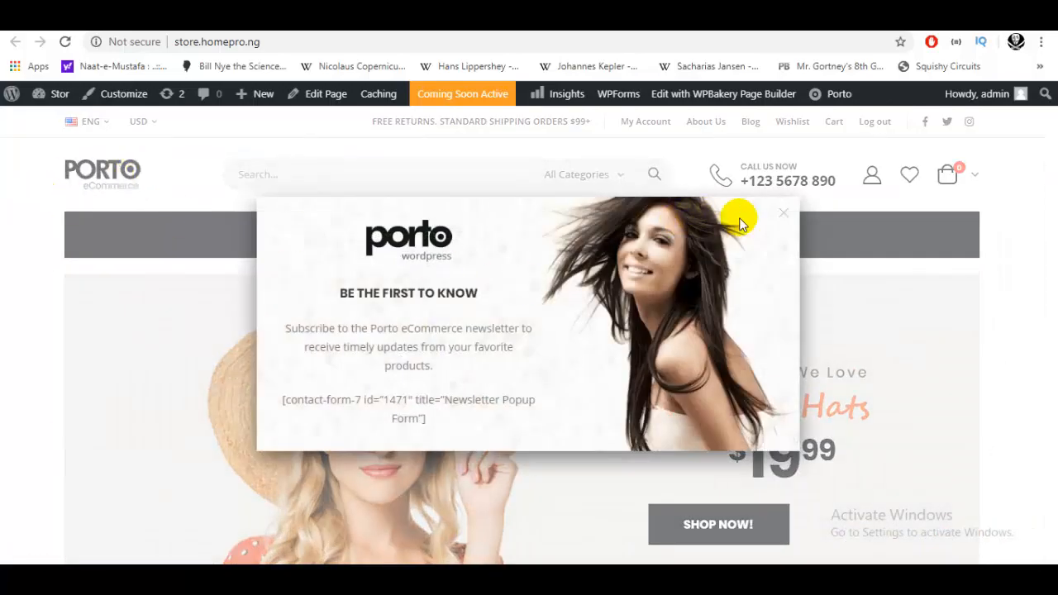
{"action": "left_click", "coordinate": [782, 215]}
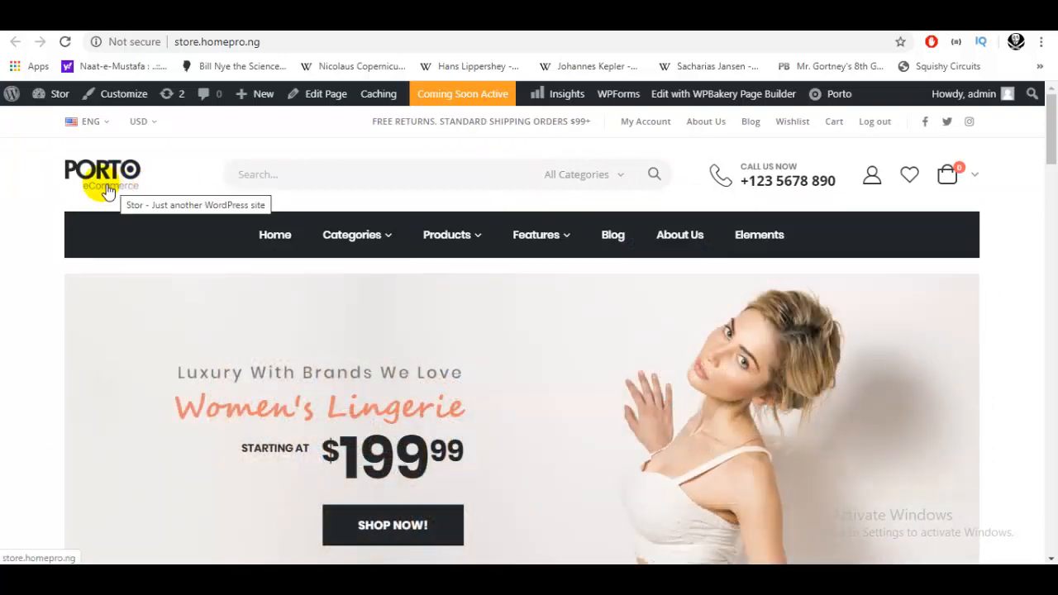
- Examine the homepage's slider, service information, Shop By Category list and Recent Products sections
{"action": "scroll", "coordinate": [612, 455], "scroll_direction": "down", "scroll_amount": 2}
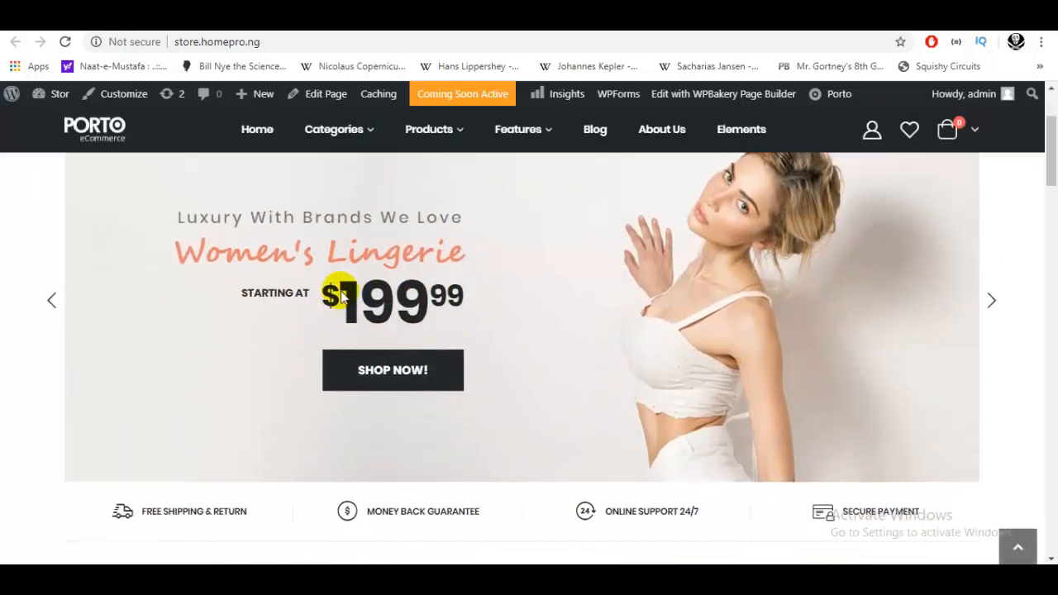
{"action": "scroll", "coordinate": [208, 425], "scroll_direction": "down", "scroll_amount": 3}
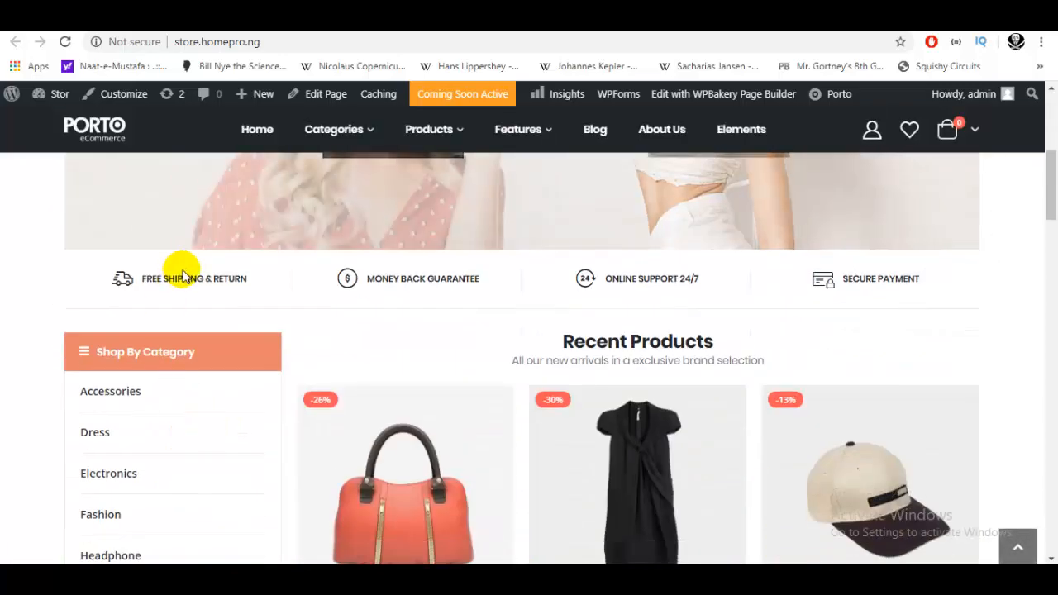
{"action": "scroll", "coordinate": [758, 301], "scroll_direction": "down", "scroll_amount": 2}
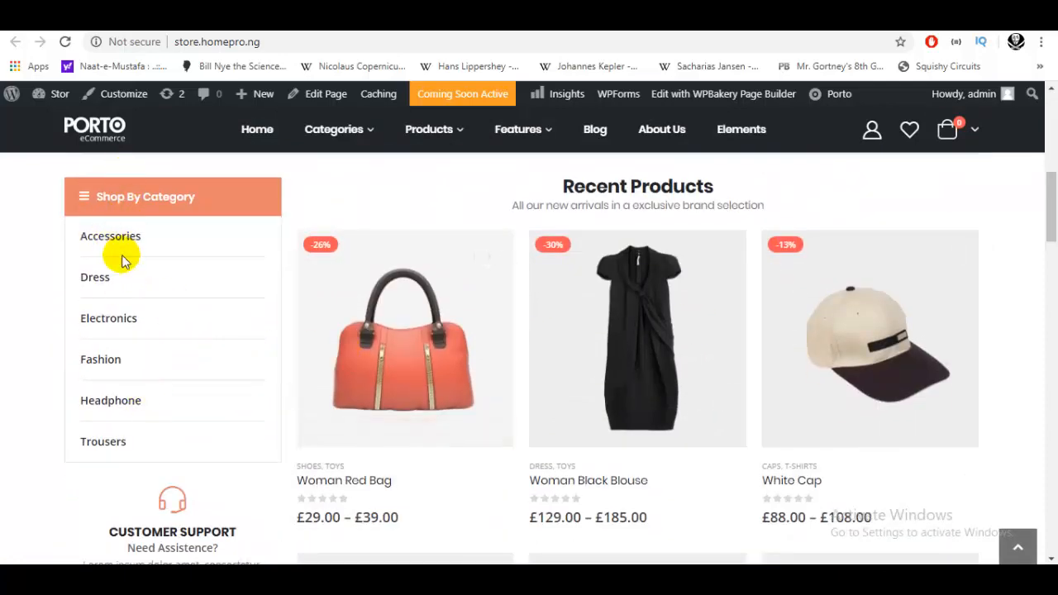
- Examine the store homepage from Recent Products through the promotional banners and Popular Products to the newsletter section and brand logos
{"action": "scroll", "coordinate": [122, 262], "scroll_direction": "down", "scroll_amount": 5}
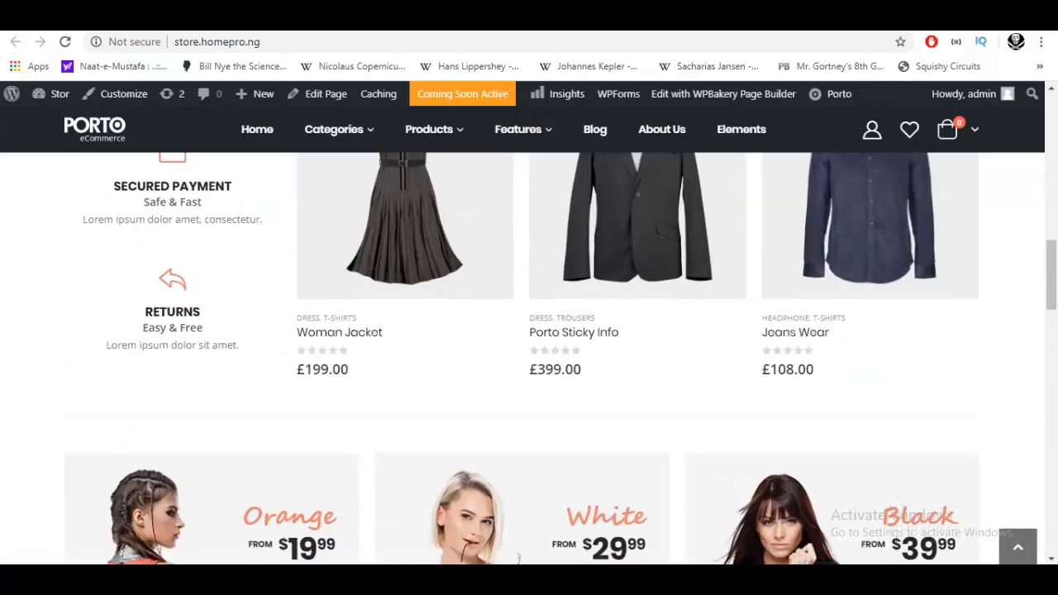
{"action": "scroll", "coordinate": [48, 391], "scroll_direction": "down", "scroll_amount": 3}
{"action": "scroll", "coordinate": [107, 361], "scroll_direction": "down", "scroll_amount": 7}
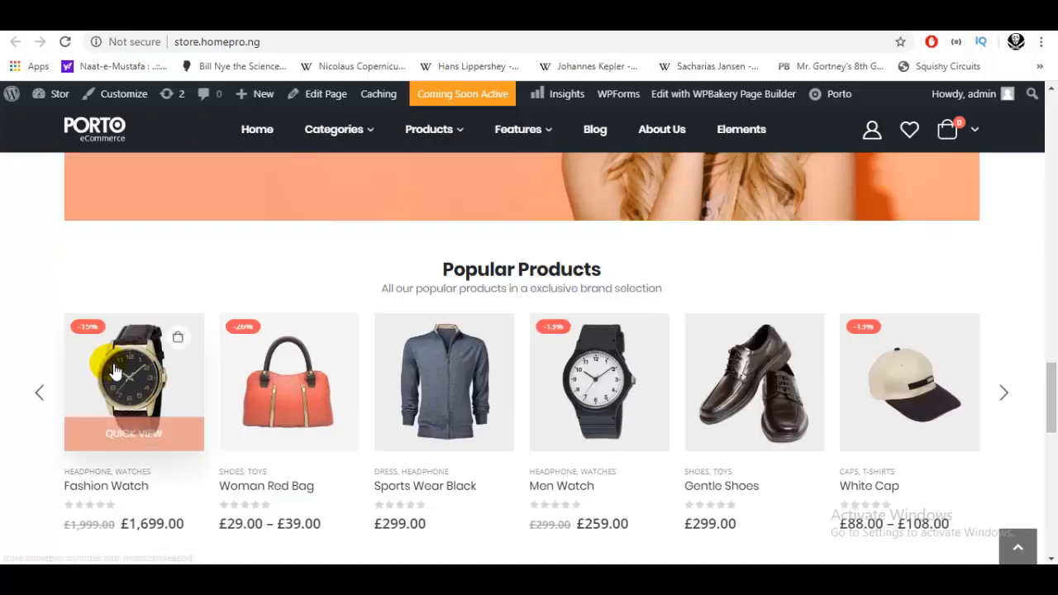
{"action": "scroll", "coordinate": [116, 372], "scroll_direction": "down", "scroll_amount": 6}
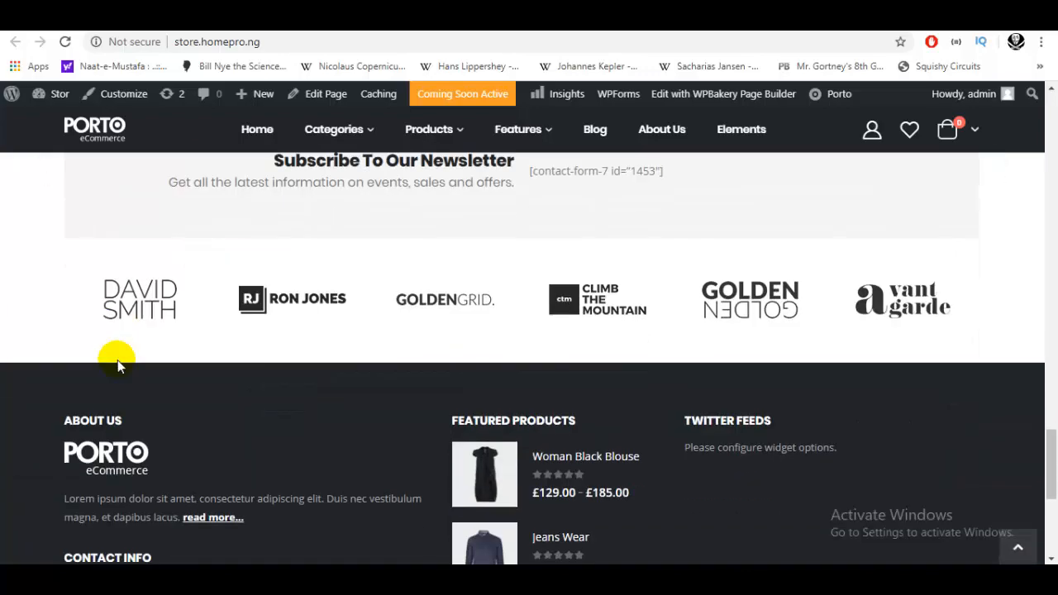
- Examine the homepage footer's About Us, Contact Info, Featured Products, Twitter Feeds, Customer Service and Main Features sections
{"action": "scroll", "coordinate": [117, 360], "scroll_direction": "down", "scroll_amount": 5}
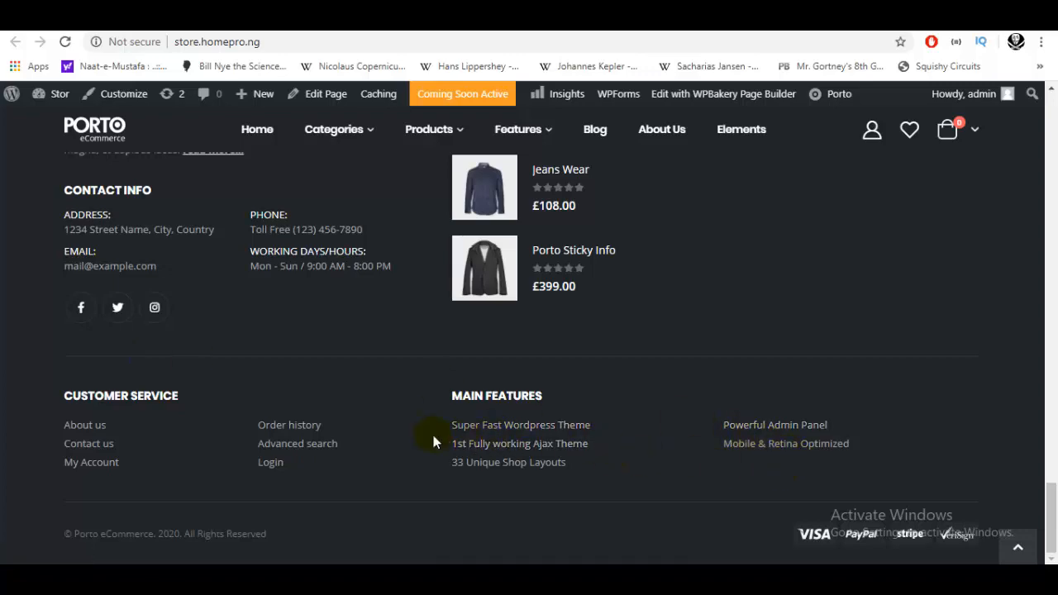
{"action": "scroll", "coordinate": [433, 436], "scroll_direction": "up", "scroll_amount": 2}
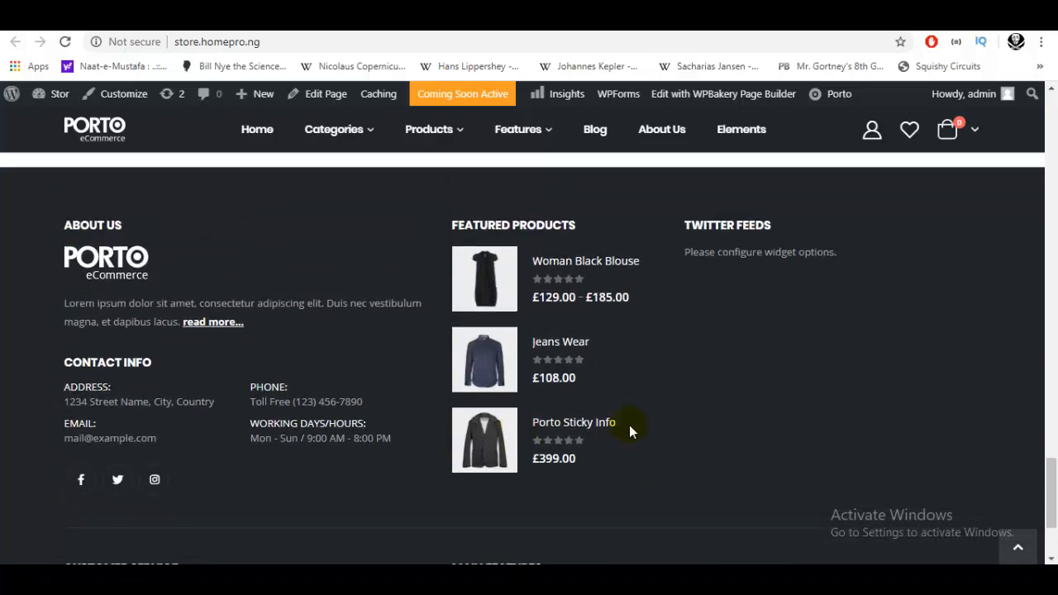
{"action": "scroll", "coordinate": [171, 362], "scroll_direction": "up", "scroll_amount": 3}
{"action": "scroll", "coordinate": [146, 472], "scroll_direction": "down", "scroll_amount": 4}
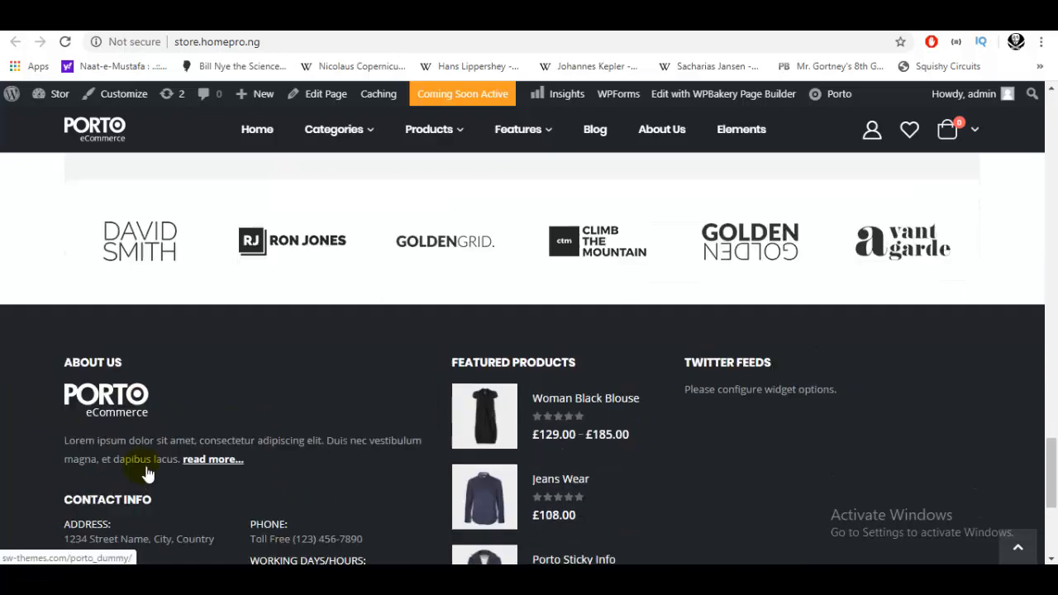
{"action": "scroll", "coordinate": [587, 482], "scroll_direction": "down", "scroll_amount": 1}
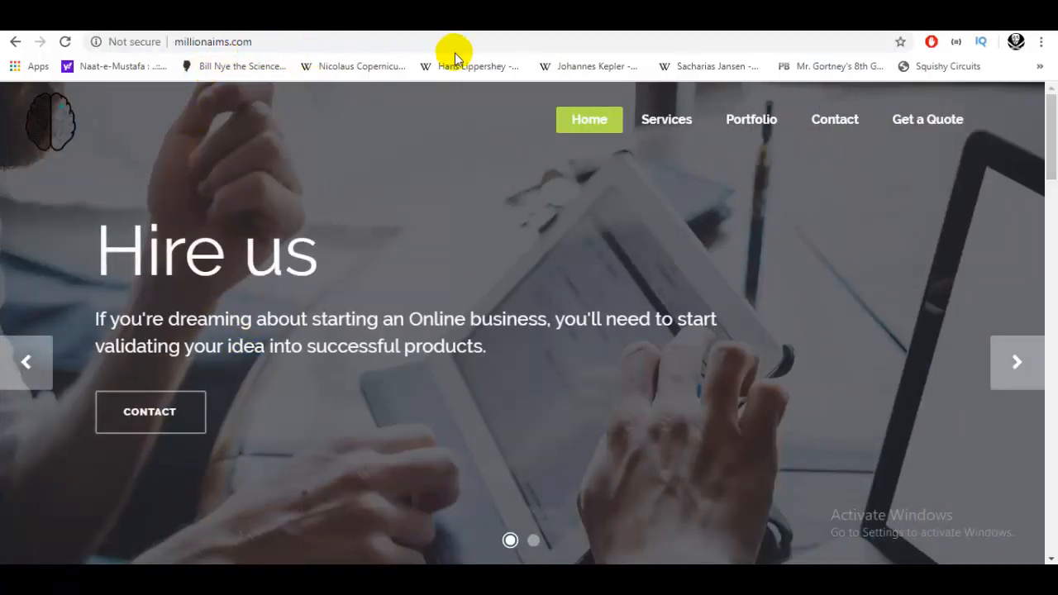
- Look through the millionaims.com homepage, and return to the store.homepro.ng homepage to view its slider and service information
{"action": "scroll", "coordinate": [482, 352], "scroll_direction": "down", "scroll_amount": 20}
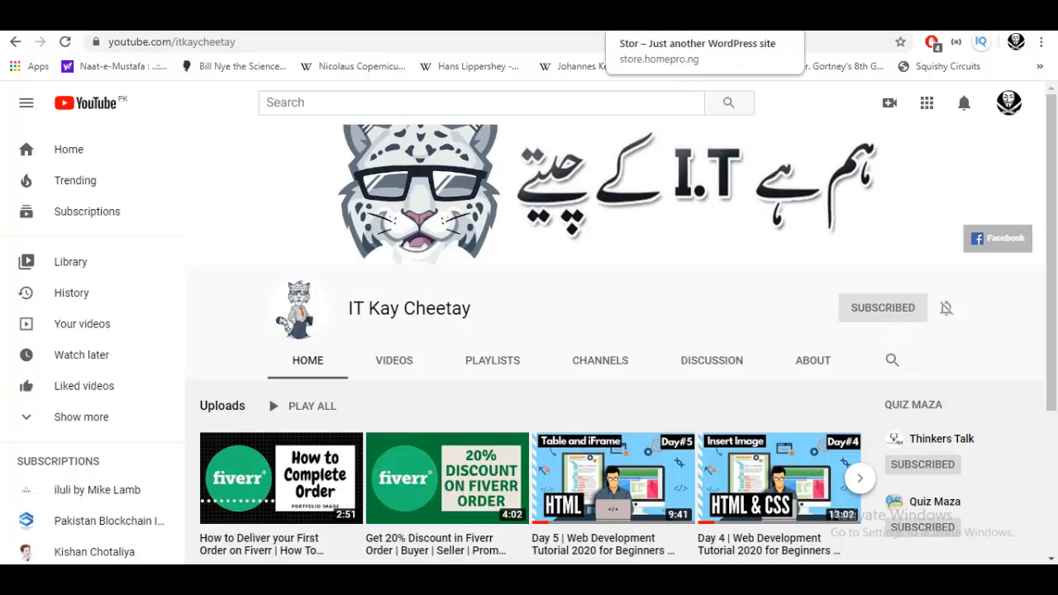
{"action": "left_click", "coordinate": [653, 20]}
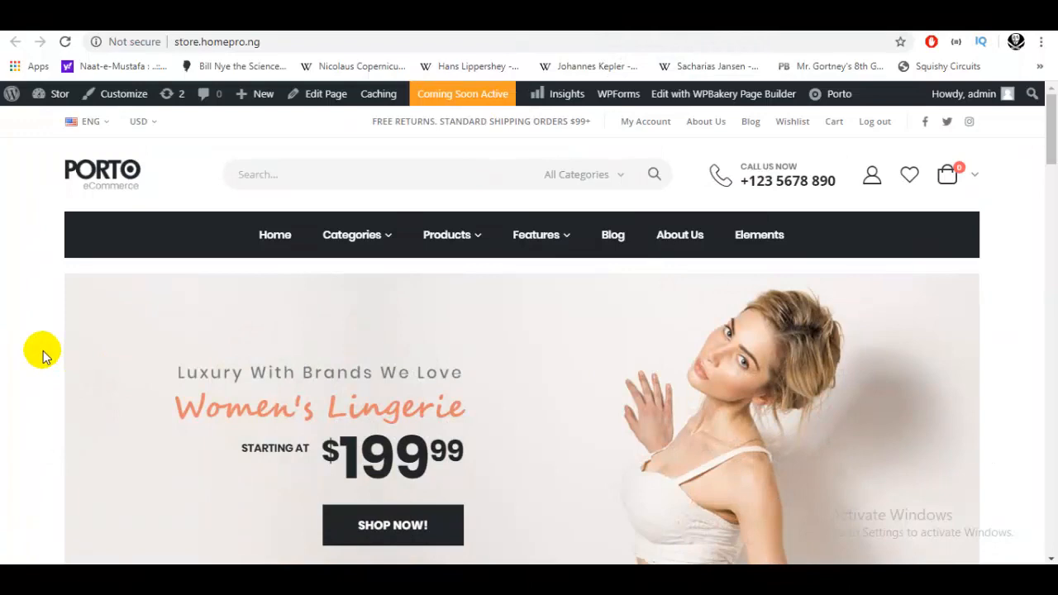
{"action": "scroll", "coordinate": [43, 351], "scroll_direction": "down", "scroll_amount": 6}
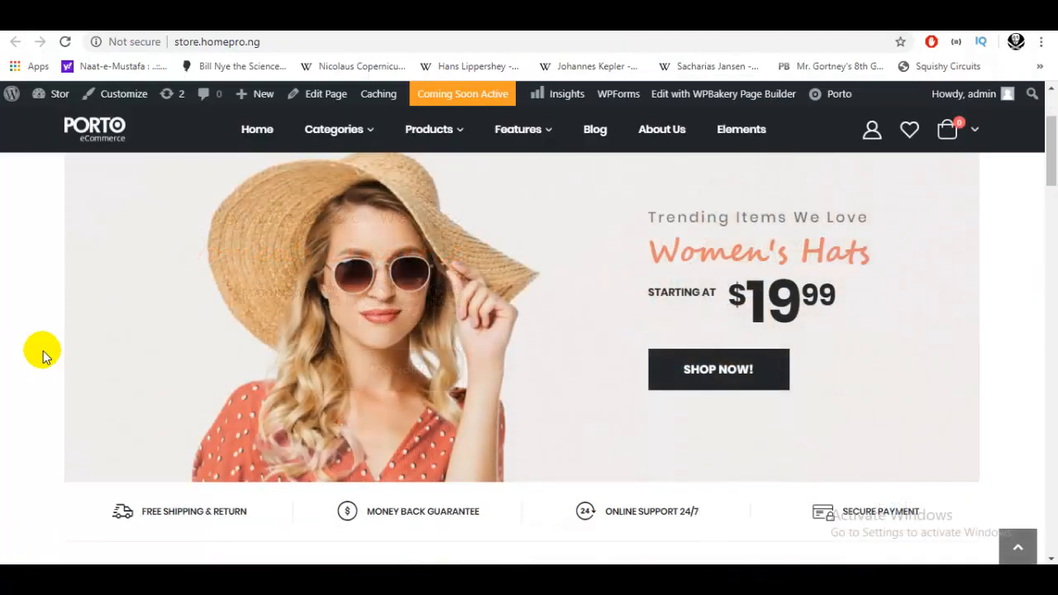